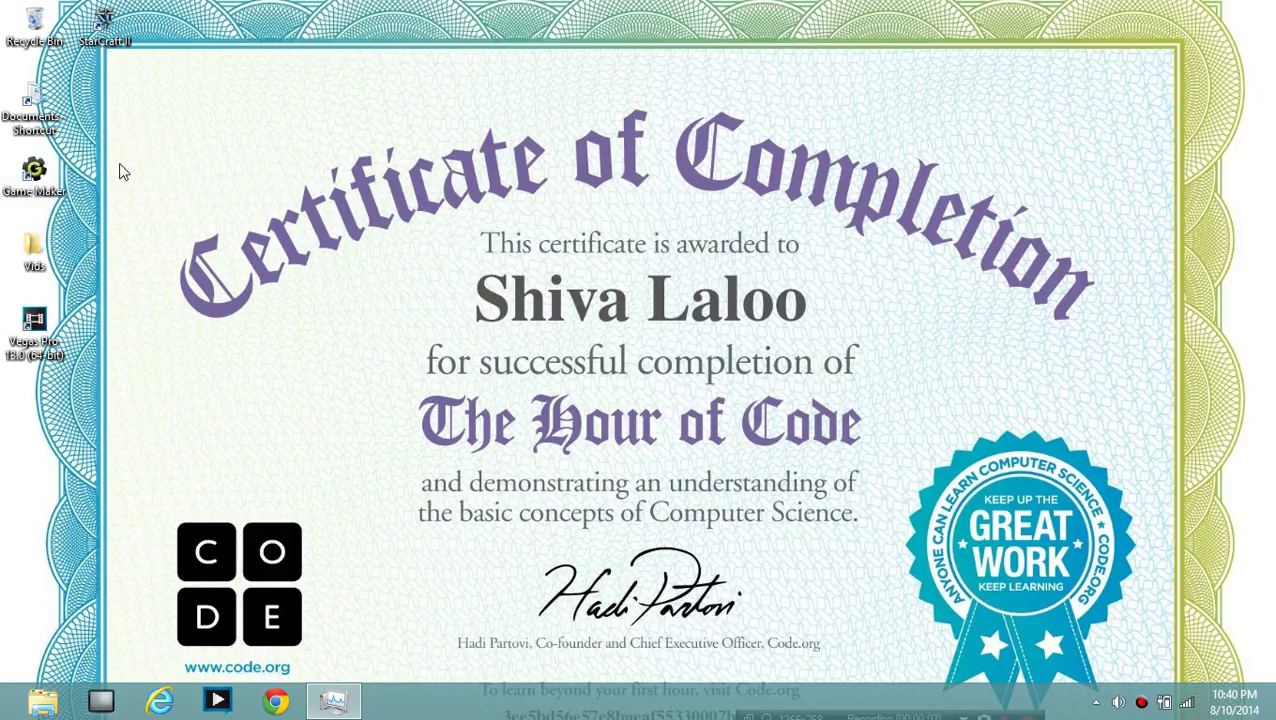
{"action": "left_click_drag", "start_coordinate": [82, 185], "coordinate": [541, 258]}
{"action": "left_click_drag", "start_coordinate": [708, 334], "coordinate": [340, 114]}
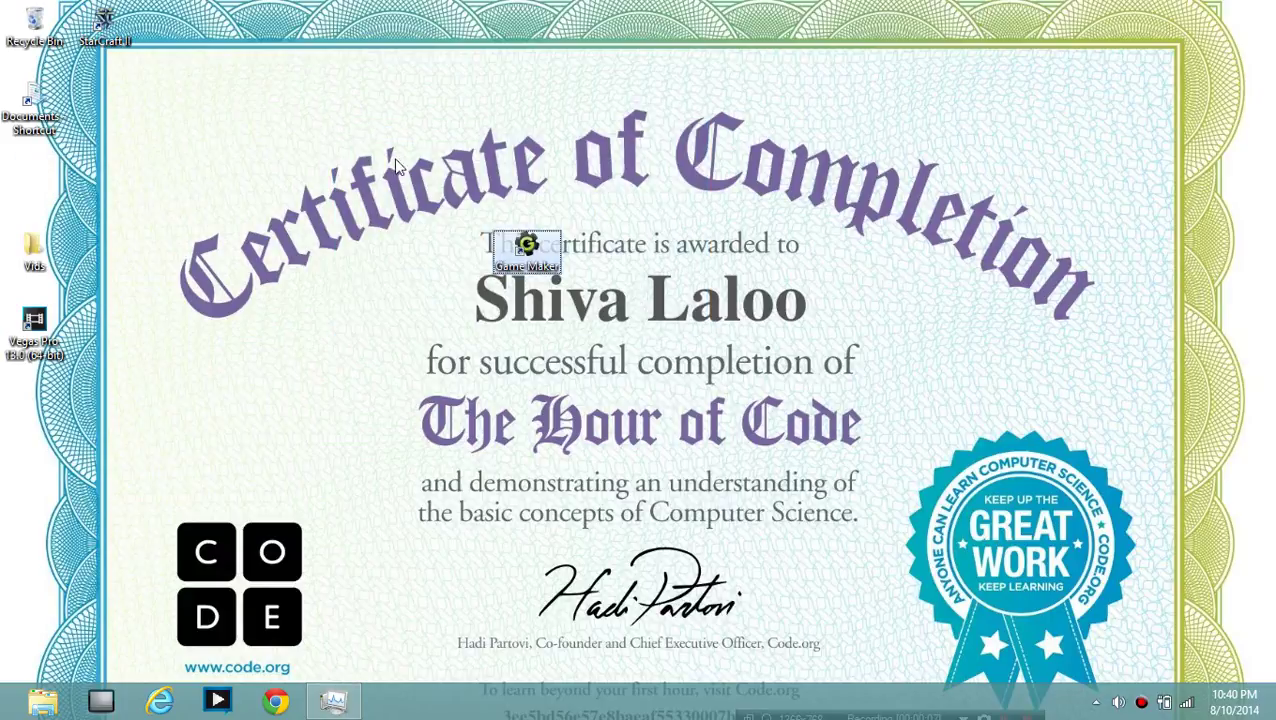
{"action": "left_click_drag", "start_coordinate": [531, 258], "coordinate": [68, 192]}
{"action": "left_click", "coordinate": [127, 196]}
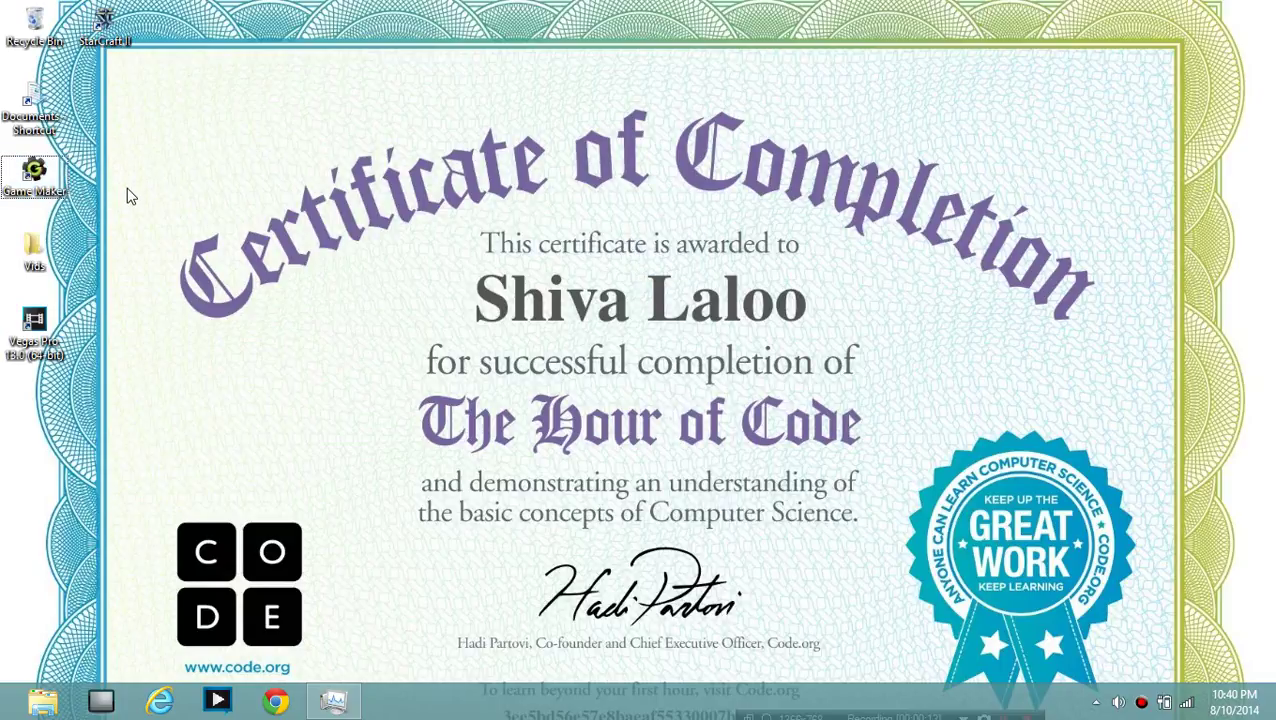
Launch Game Maker from the desktop and continue using the Lite Edition.
{"action": "double_click", "coordinate": [38, 178]}
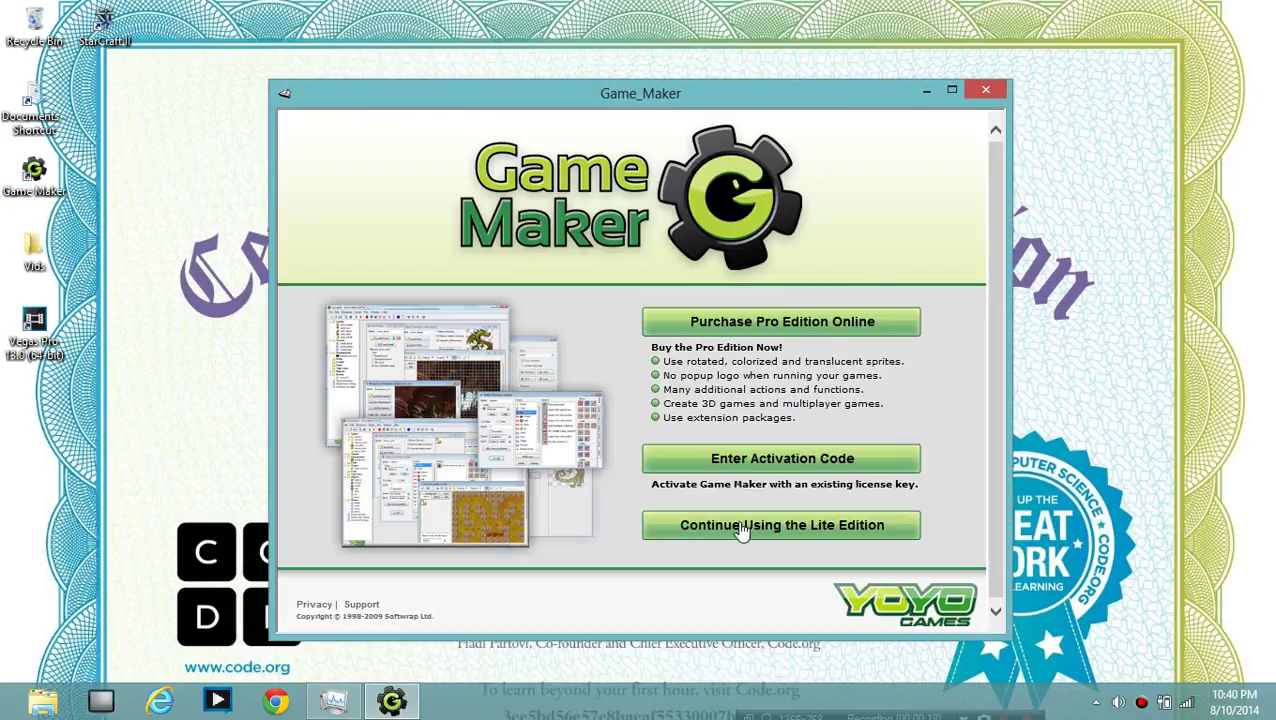
{"action": "left_click", "coordinate": [752, 525]}
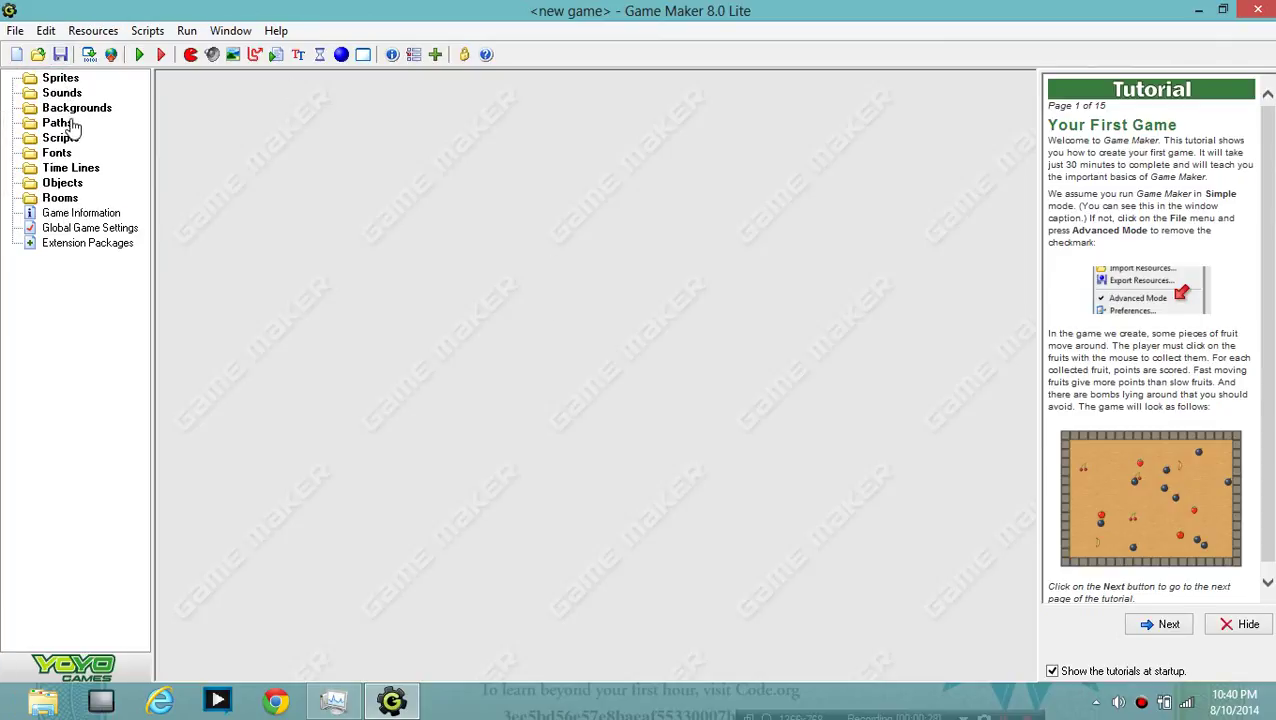
Switch Game Maker to Simple Mode and back to Advanced Mode.
{"action": "left_click", "coordinate": [16, 32]}
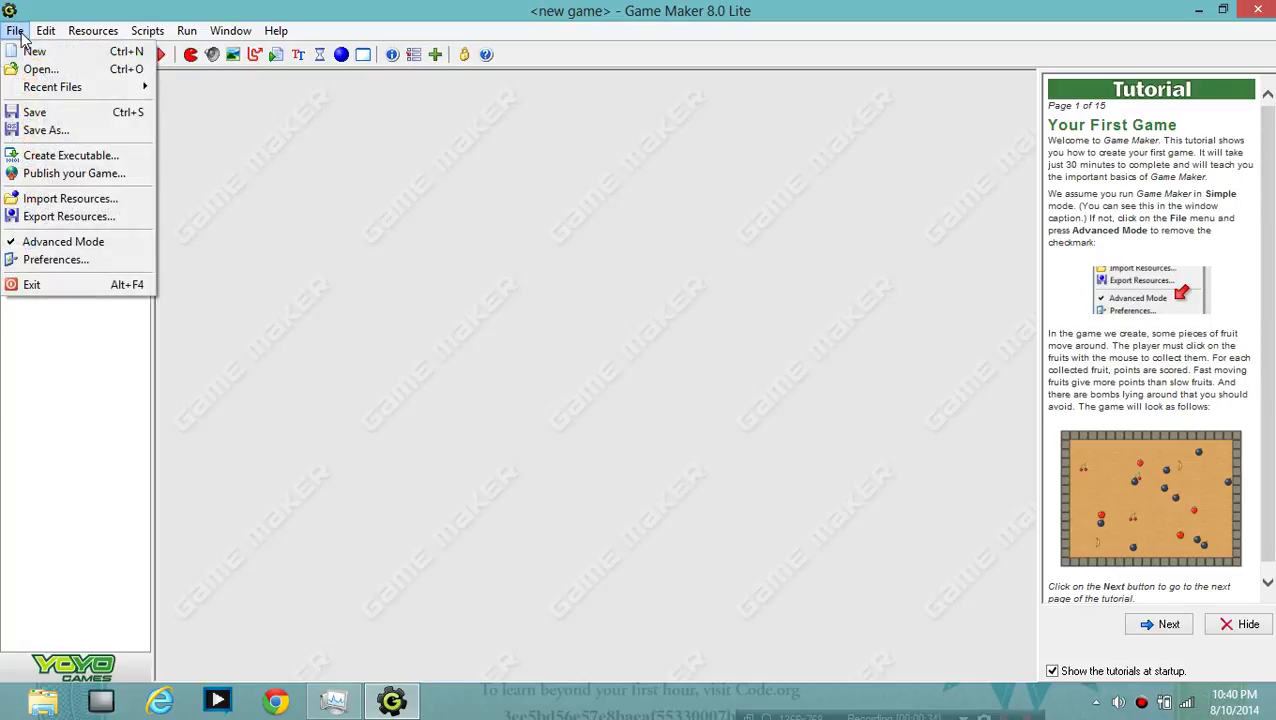
{"action": "left_click", "coordinate": [33, 245]}
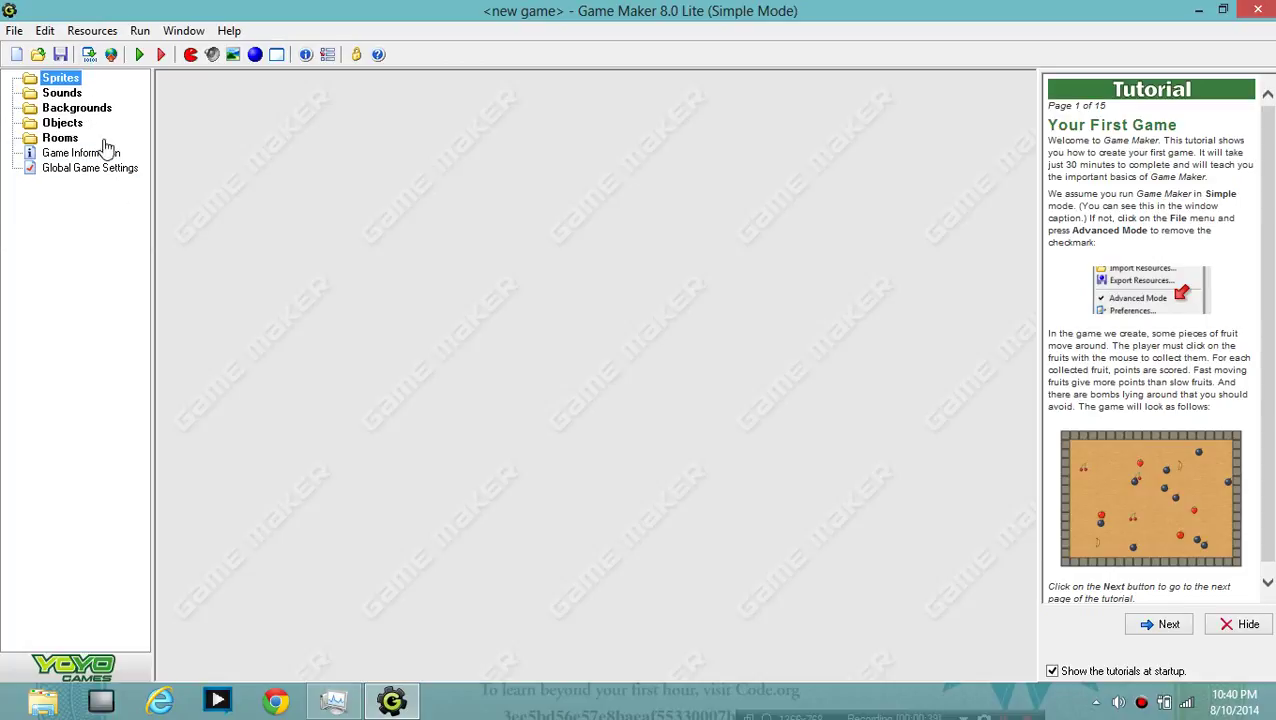
{"action": "left_click", "coordinate": [14, 30]}
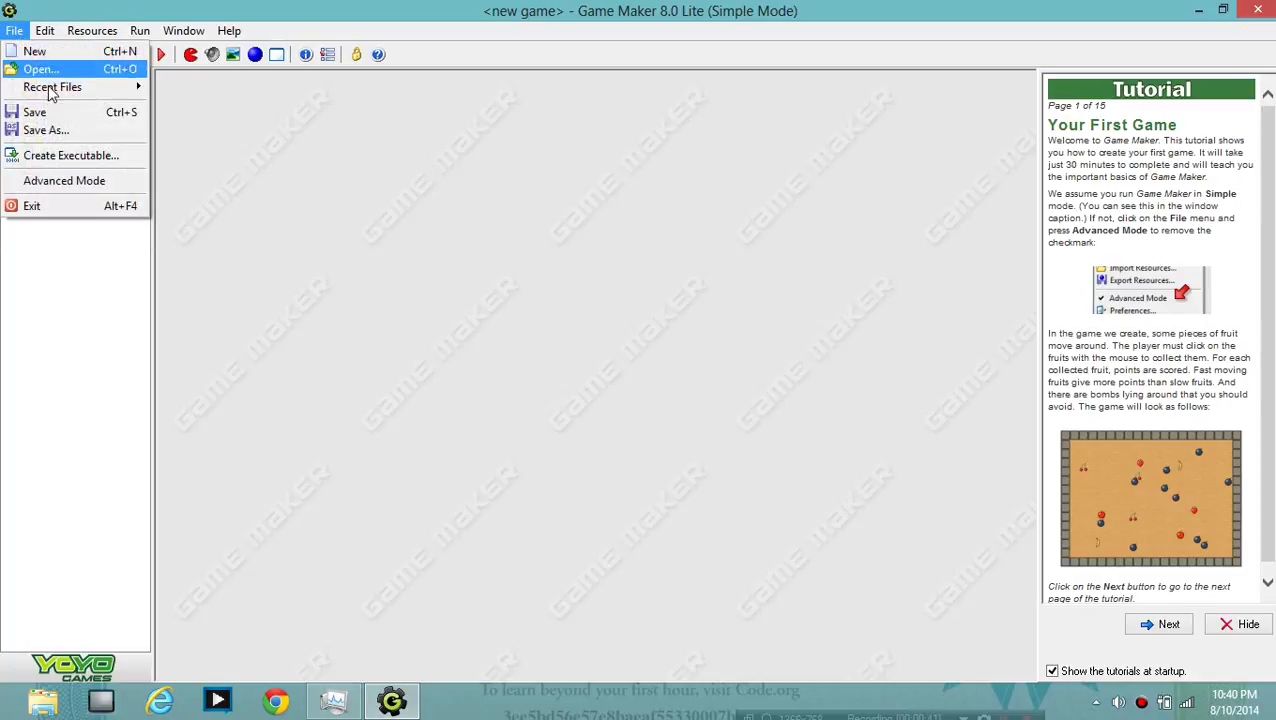
{"action": "left_click", "coordinate": [47, 181]}
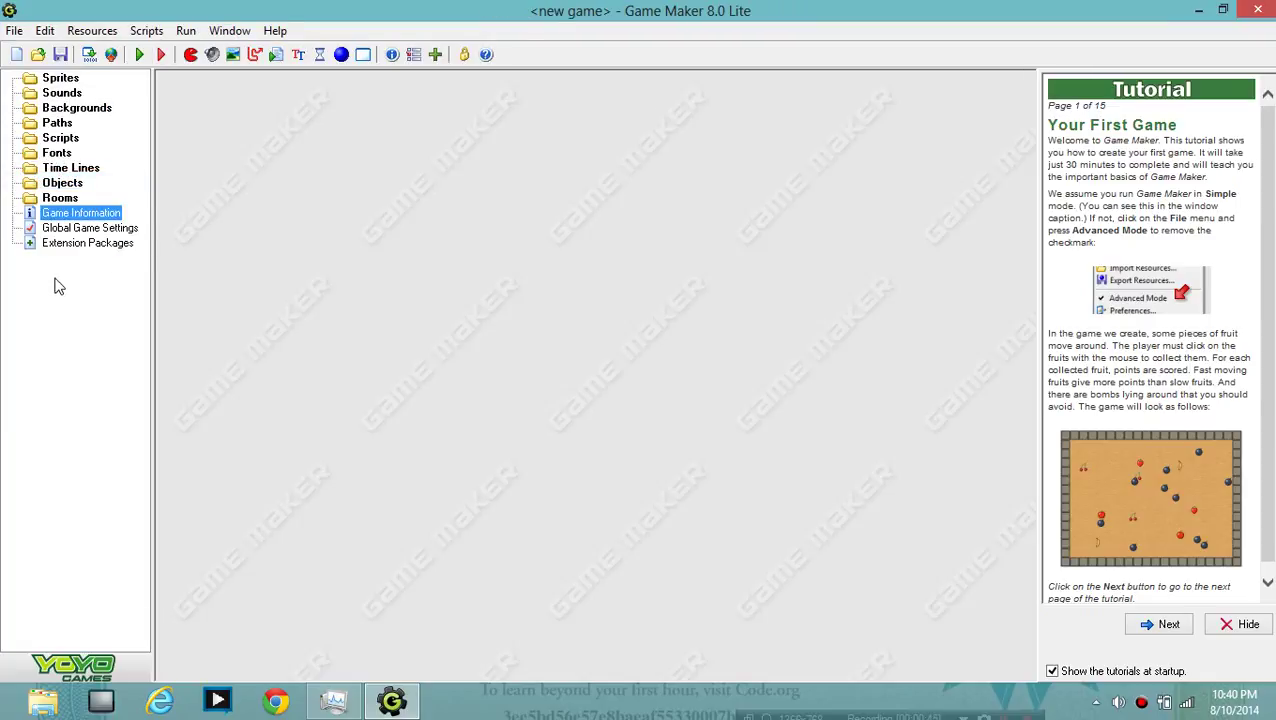
{"action": "left_click", "coordinate": [62, 184]}
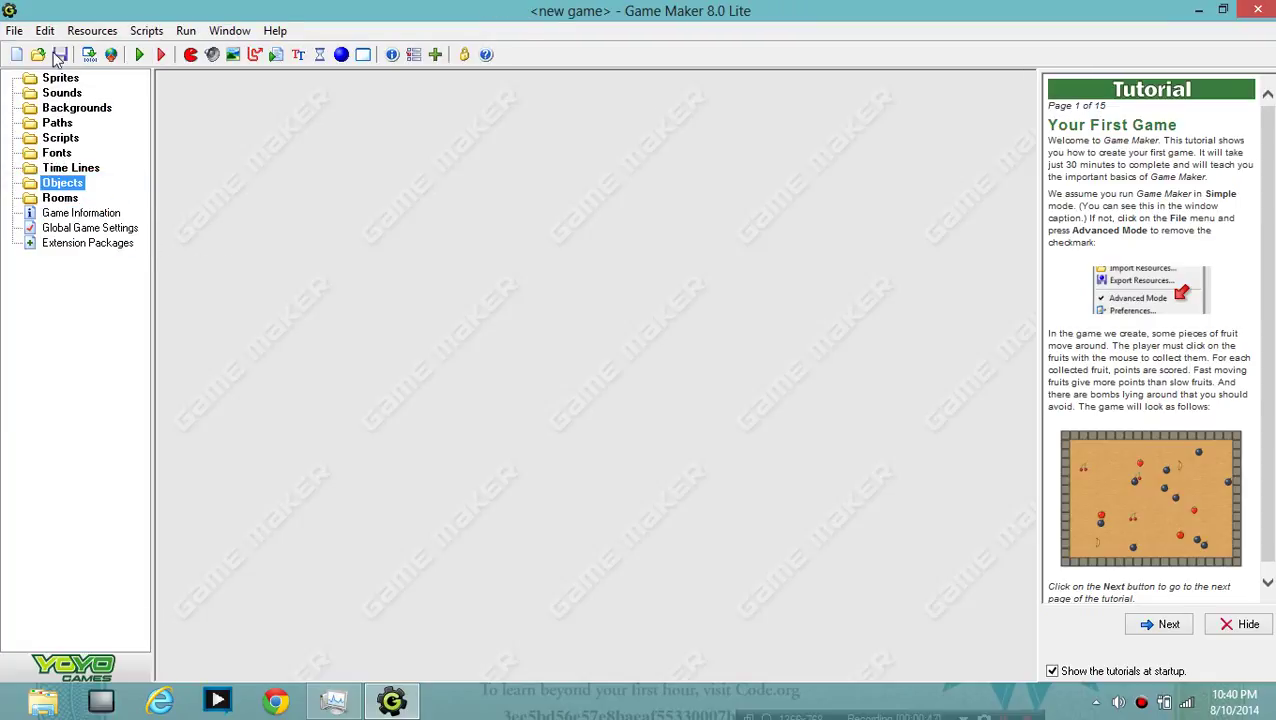
{"action": "left_click", "coordinate": [14, 31]}
{"action": "left_click", "coordinate": [170, 93]}
{"action": "left_click", "coordinate": [60, 78]}
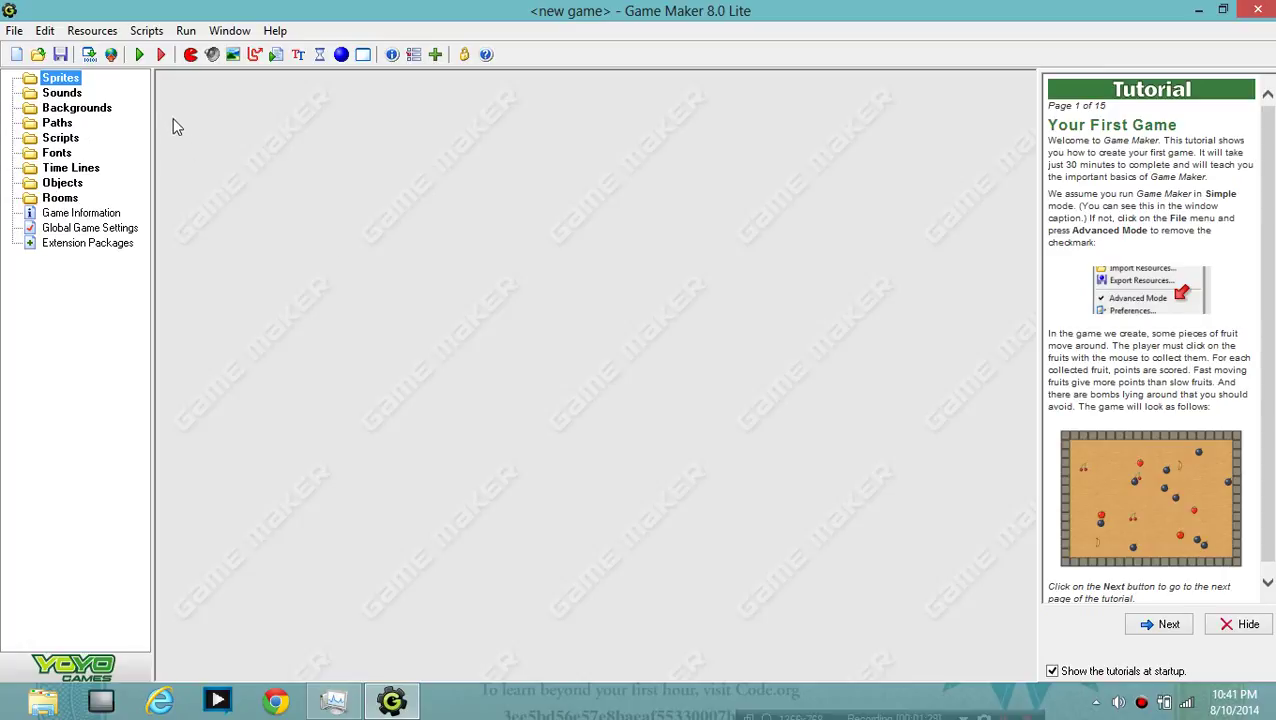
Create an empty sprite and close its properties without loading an image.
{"action": "left_click", "coordinate": [191, 56]}
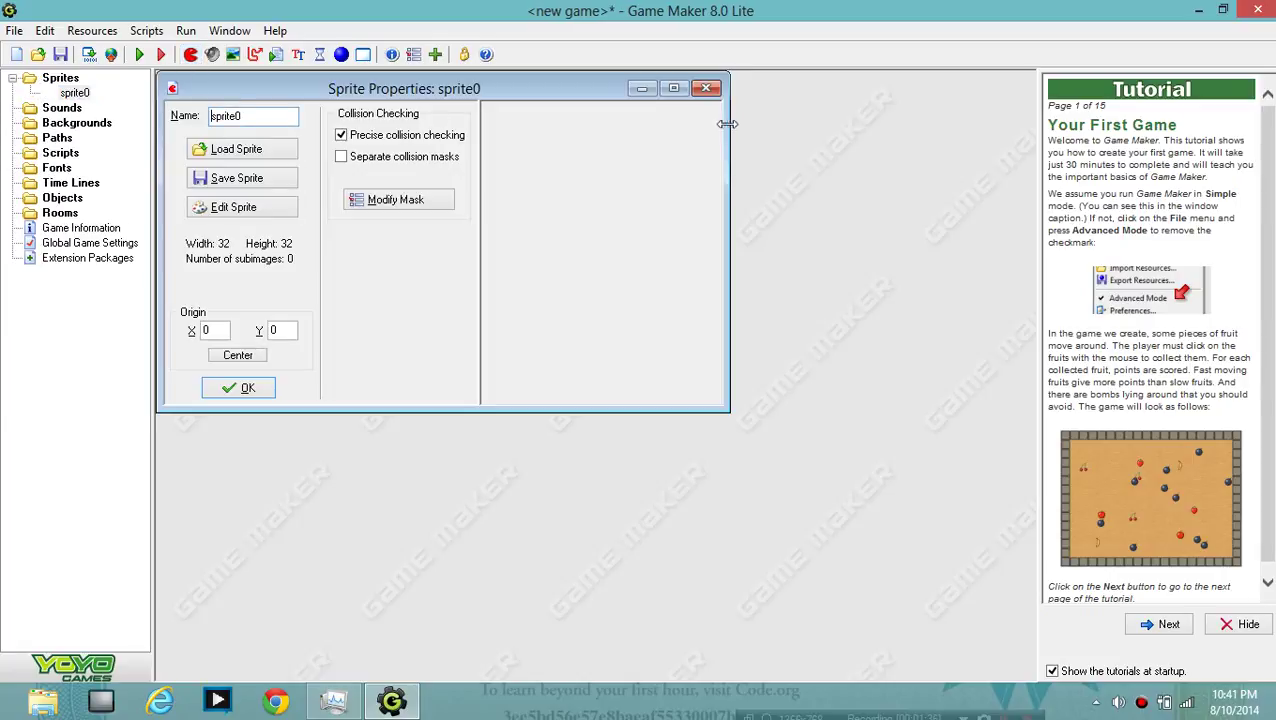
{"action": "left_click", "coordinate": [706, 88]}
Add another new sprite resource to the game.
{"action": "left_click", "coordinate": [92, 30]}
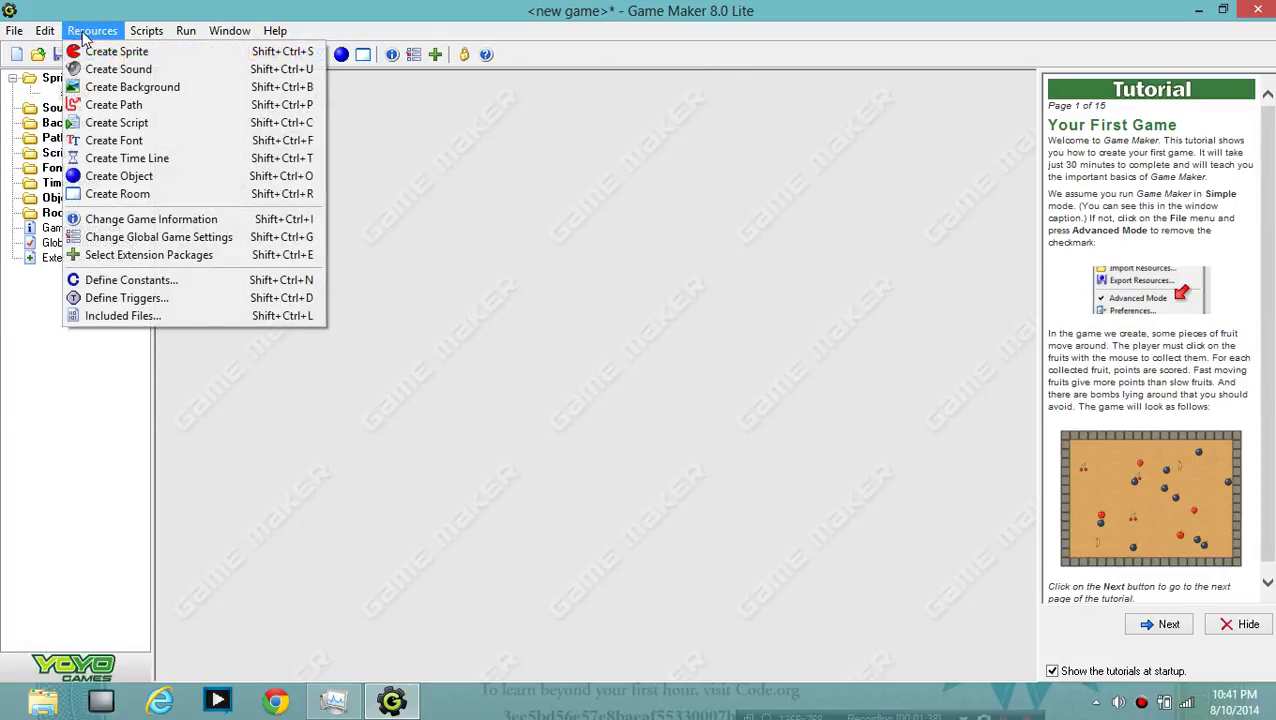
{"action": "left_click", "coordinate": [110, 51]}
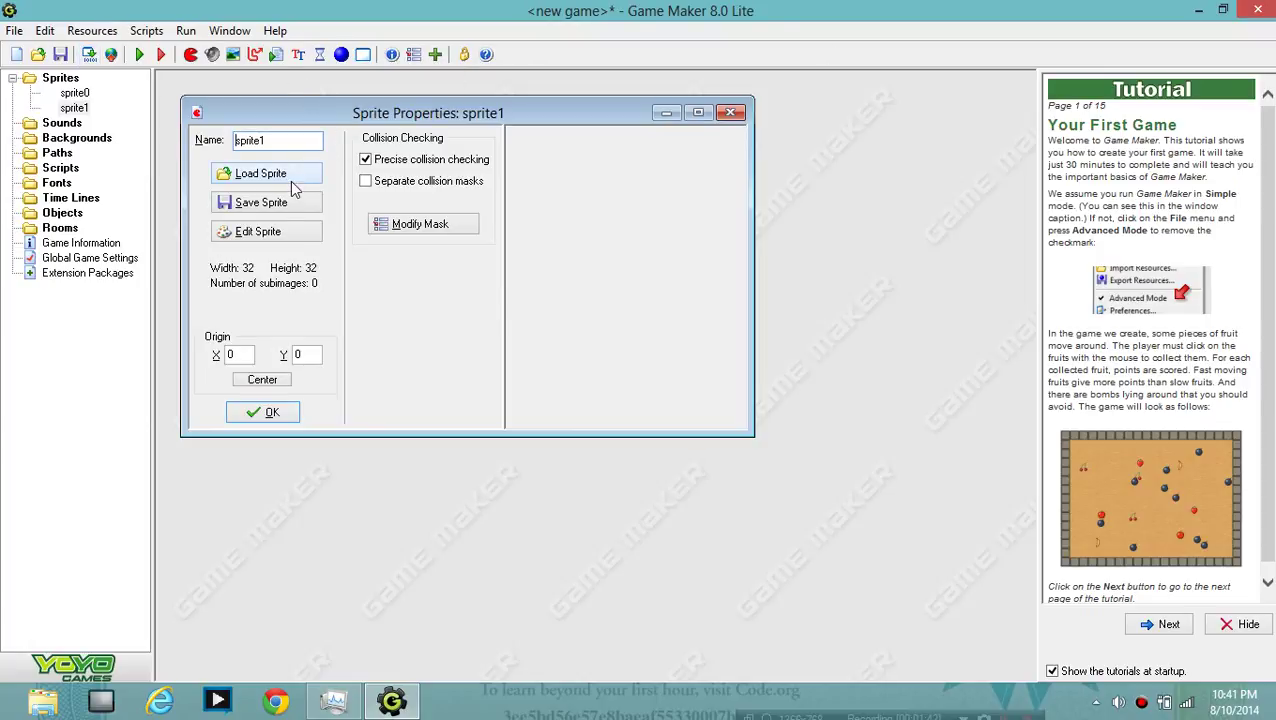
Load the wall image from Program Files (x86)\Game_Maker8\Sprites\Tutorial1 on drive C: into the new sprite.
{"action": "left_click", "coordinate": [262, 174]}
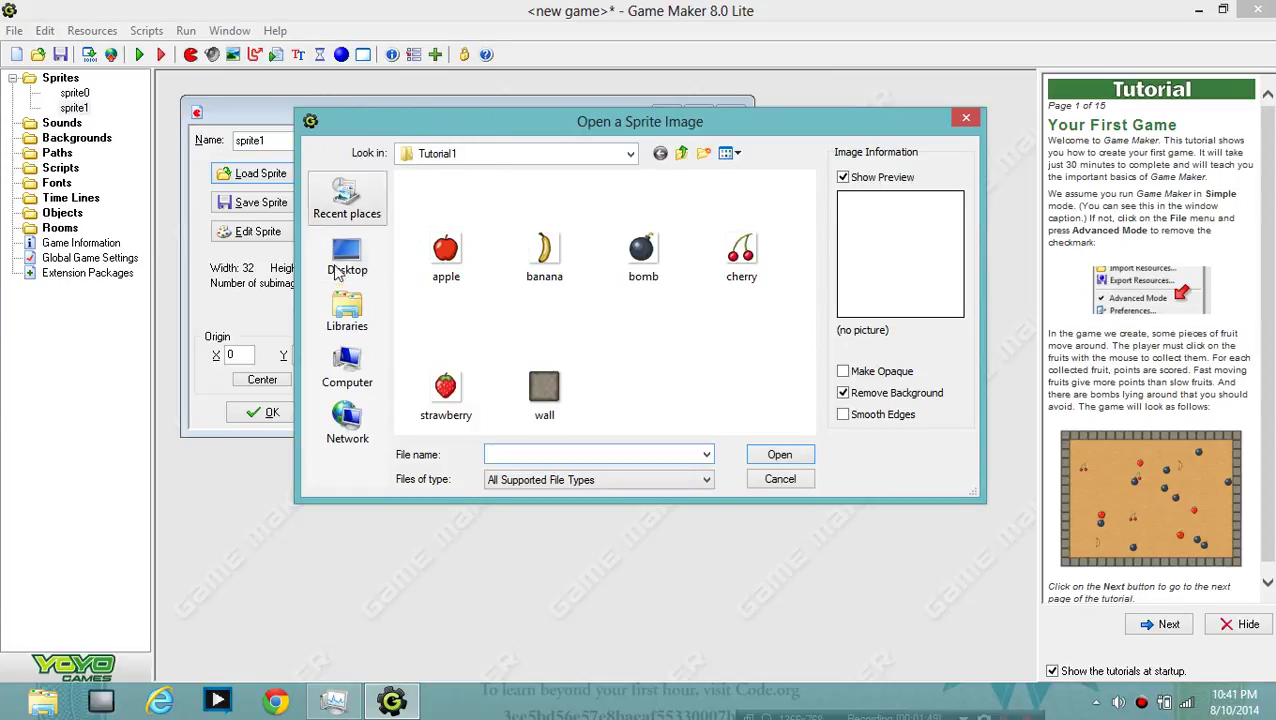
{"action": "left_click", "coordinate": [342, 368]}
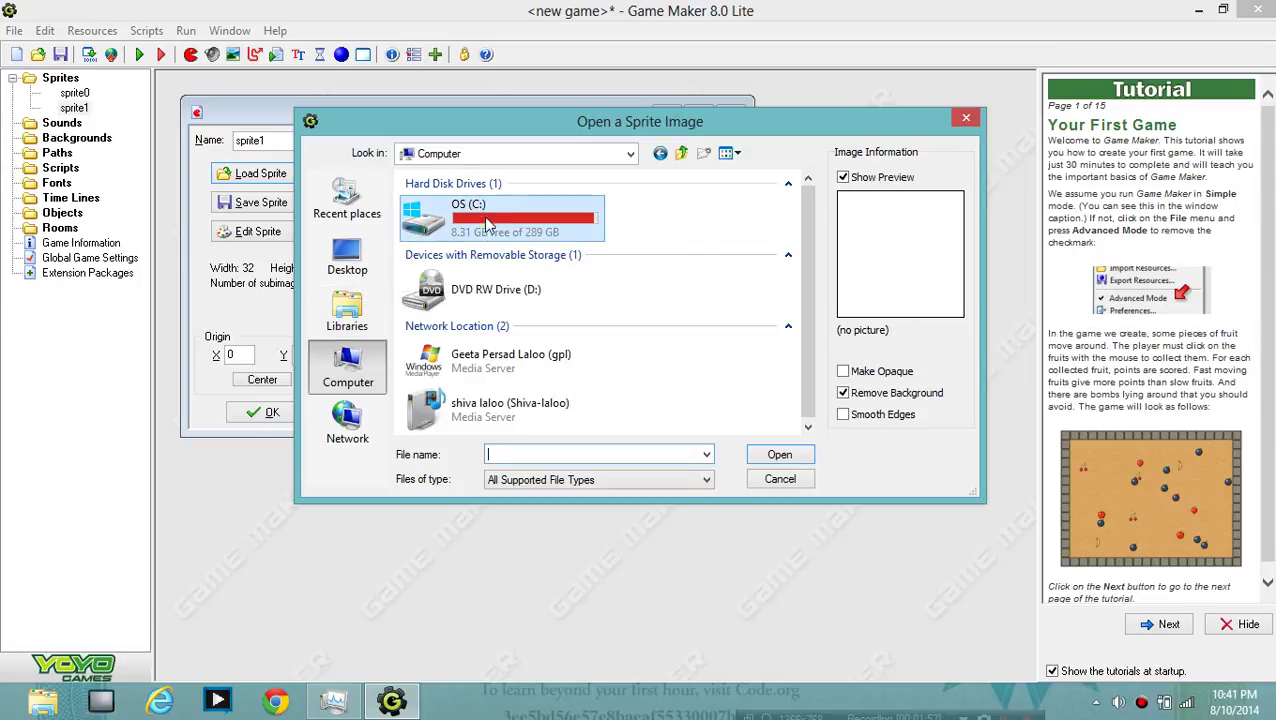
{"action": "double_click", "coordinate": [487, 219]}
{"action": "scroll", "coordinate": [493, 292], "scroll_direction": "down", "scroll_amount": 3}
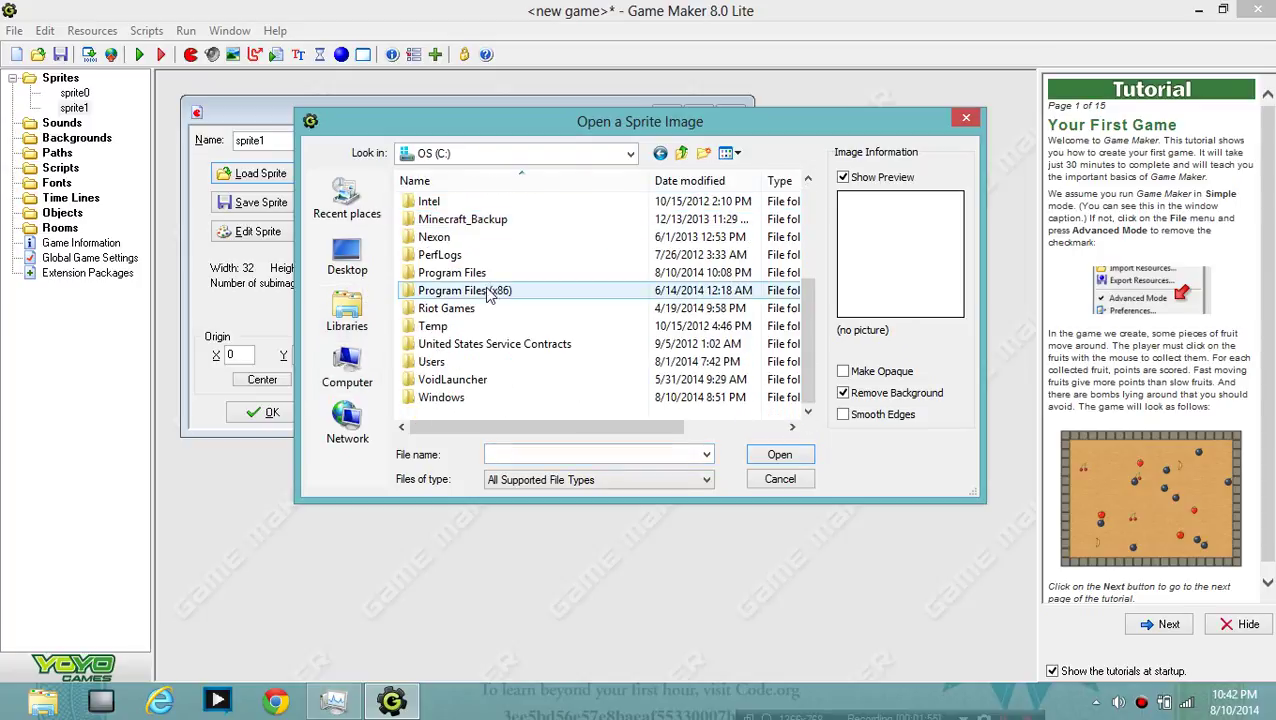
{"action": "double_click", "coordinate": [487, 293]}
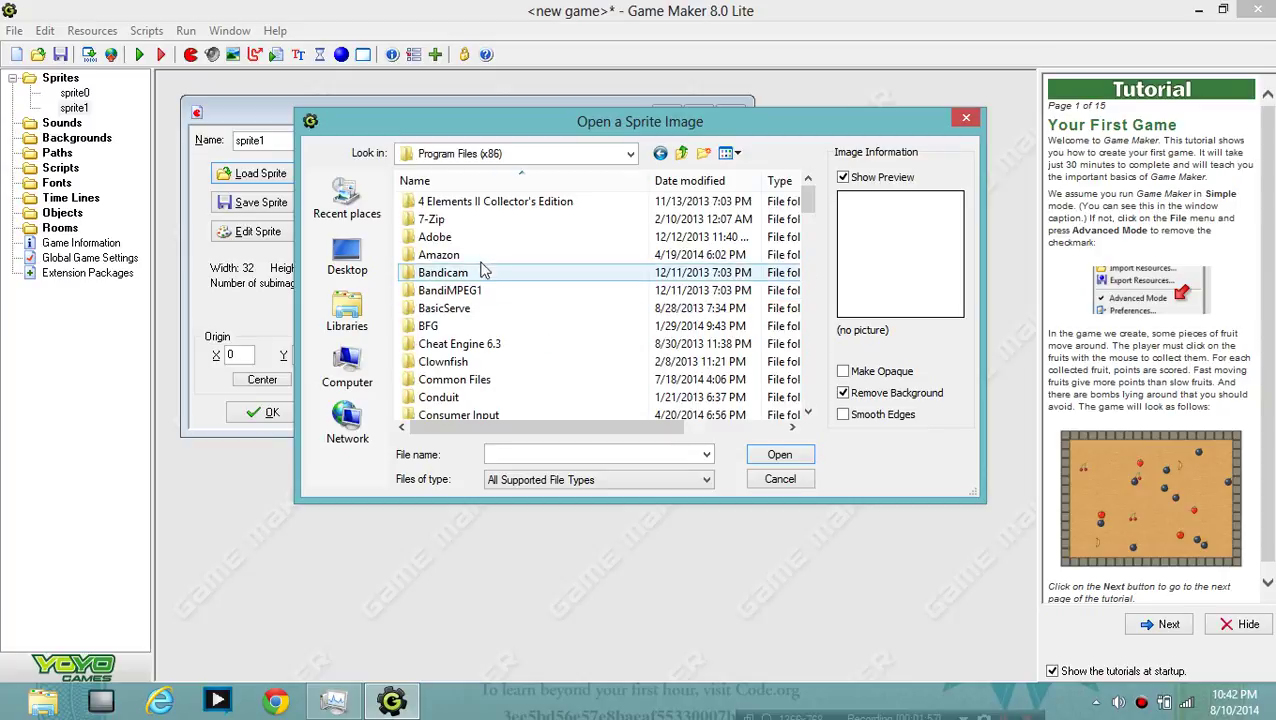
{"action": "scroll", "coordinate": [485, 236], "scroll_direction": "down", "scroll_amount": 2}
{"action": "scroll", "coordinate": [487, 232], "scroll_direction": "down", "scroll_amount": 5}
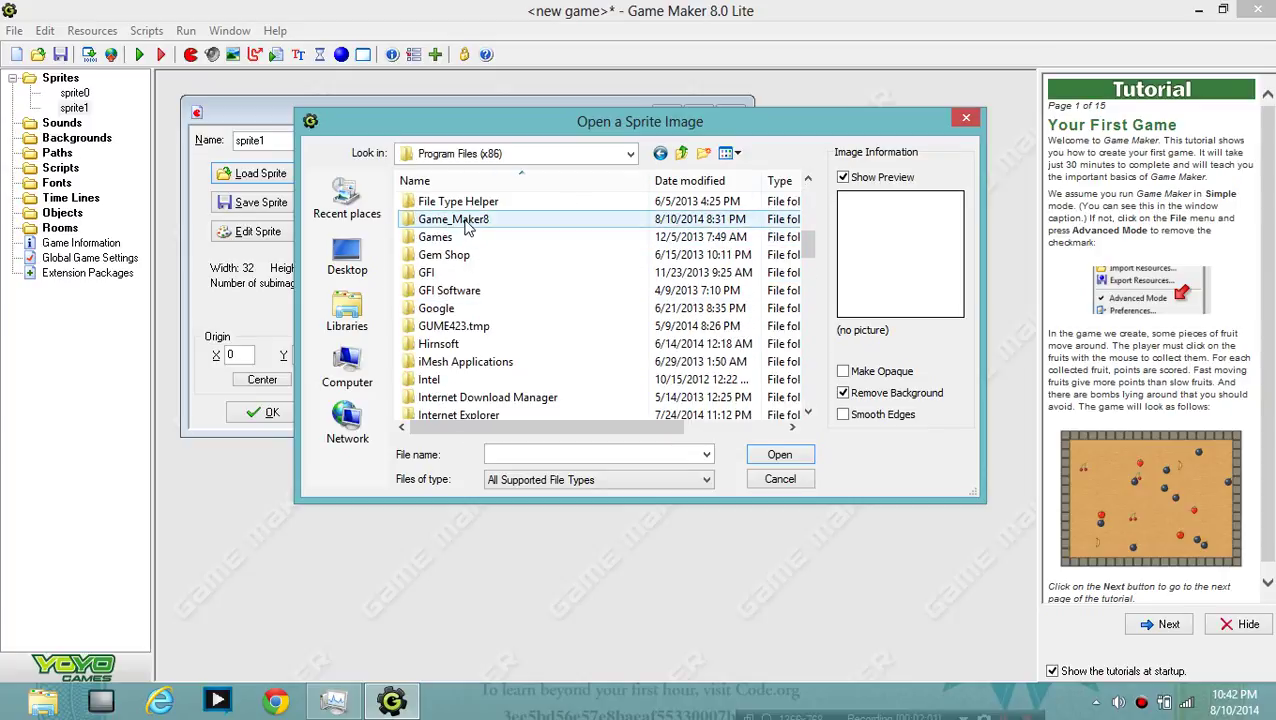
{"action": "double_click", "coordinate": [463, 220]}
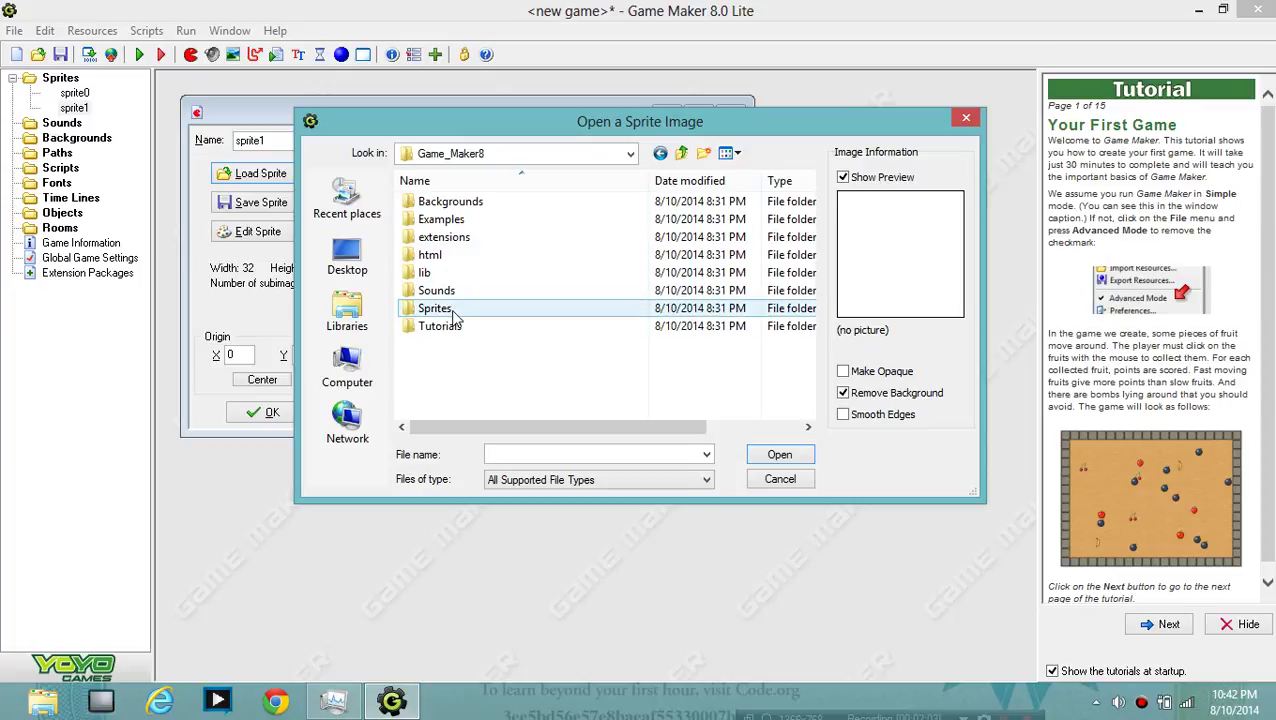
{"action": "double_click", "coordinate": [438, 310]}
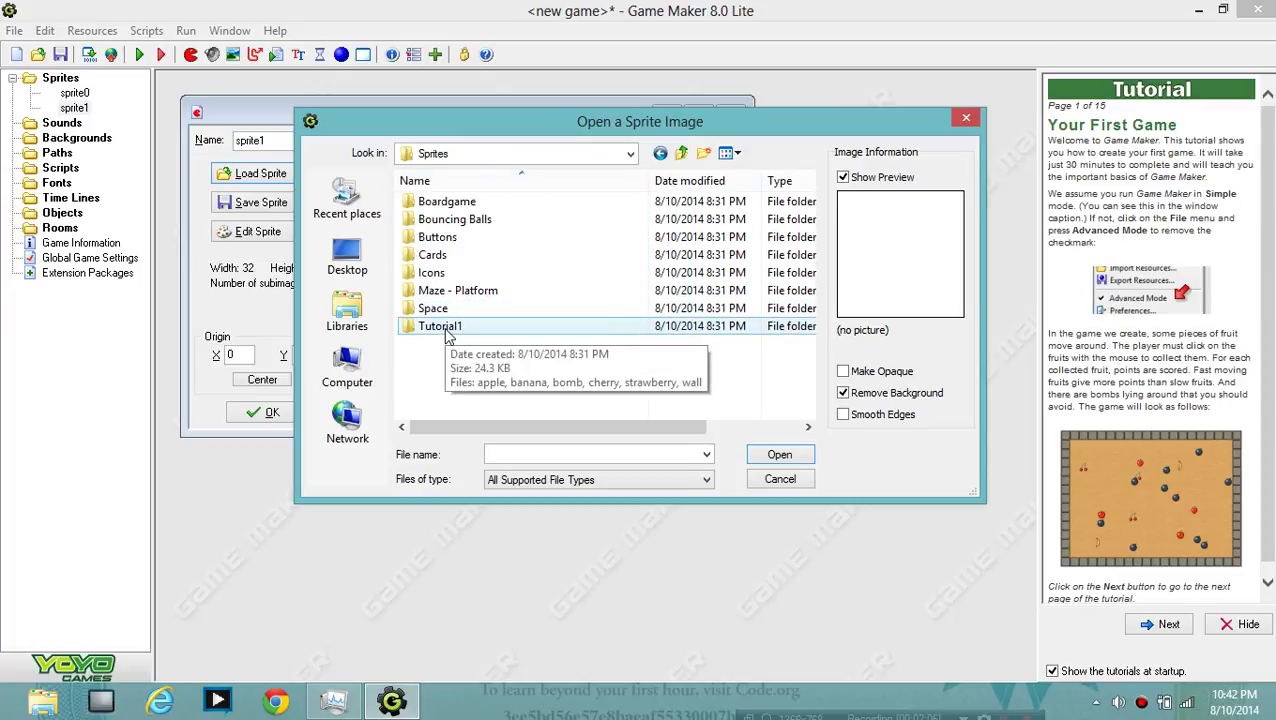
{"action": "double_click", "coordinate": [446, 332]}
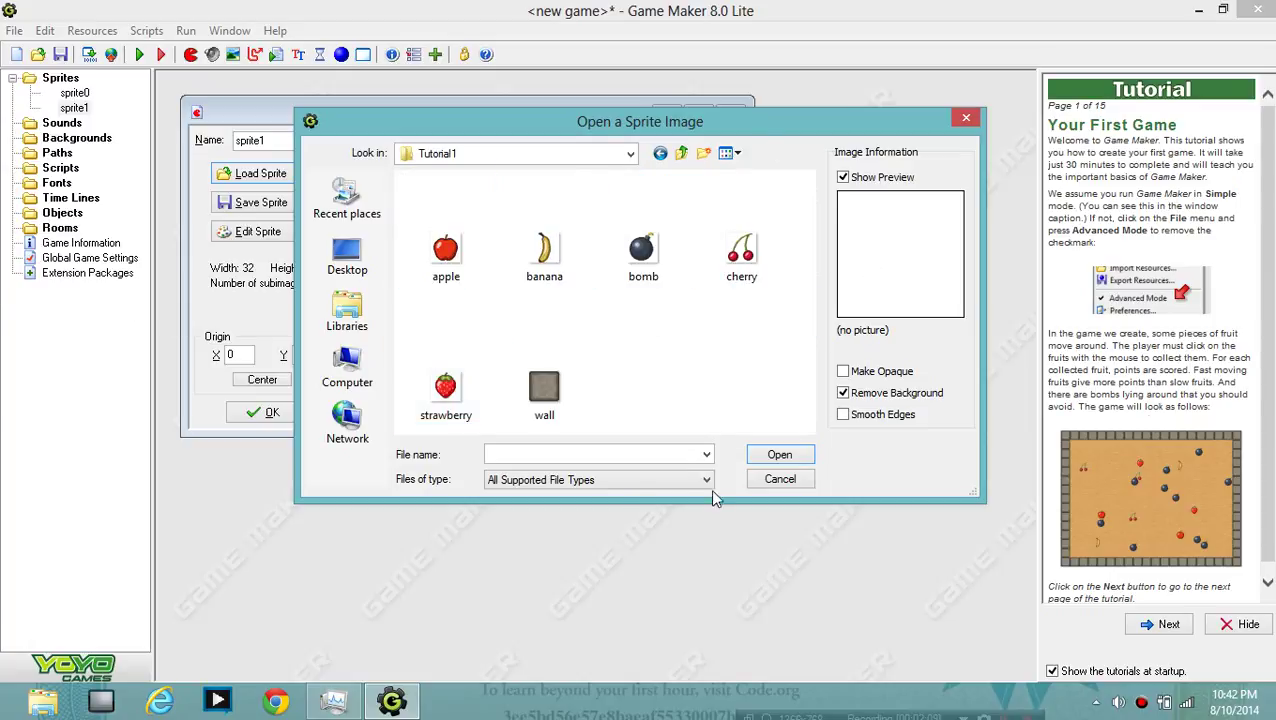
{"action": "left_click", "coordinate": [582, 418]}
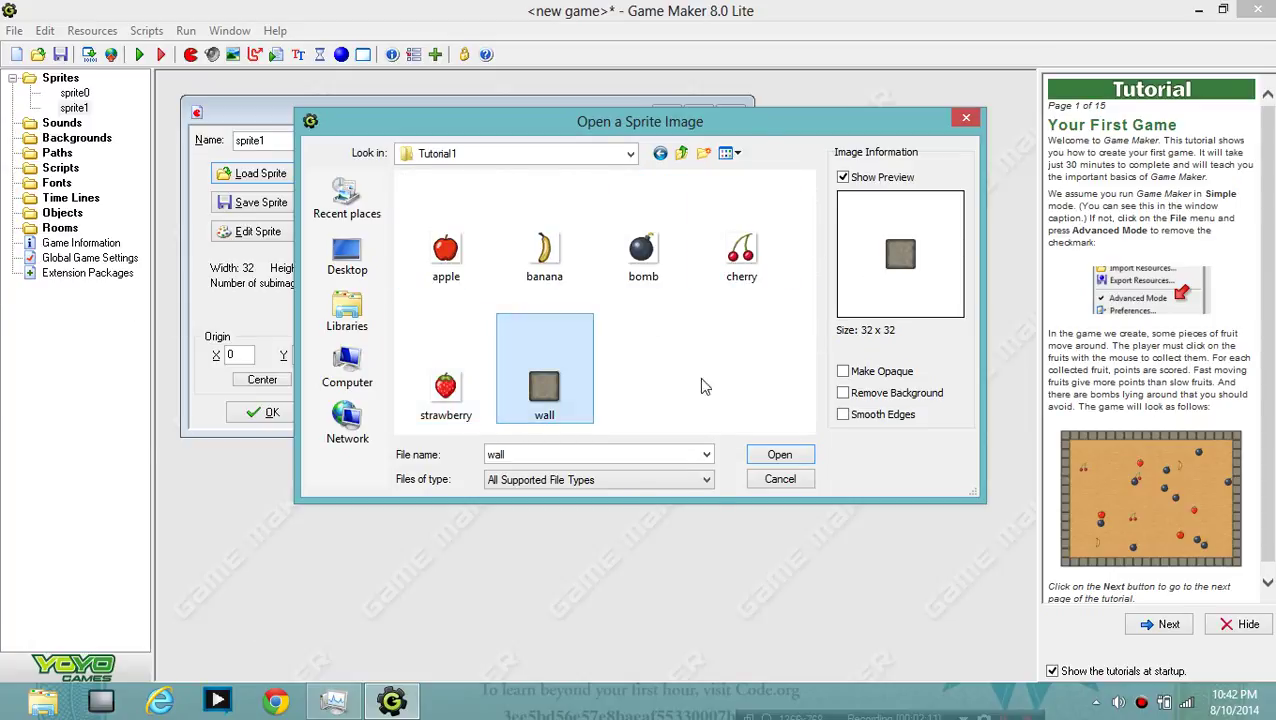
{"action": "left_click", "coordinate": [776, 456]}
Name the wall sprite Wall_Spr and accept its properties.
{"action": "double_click", "coordinate": [237, 142]}
{"action": "type", "text": "Wall_Spr"}
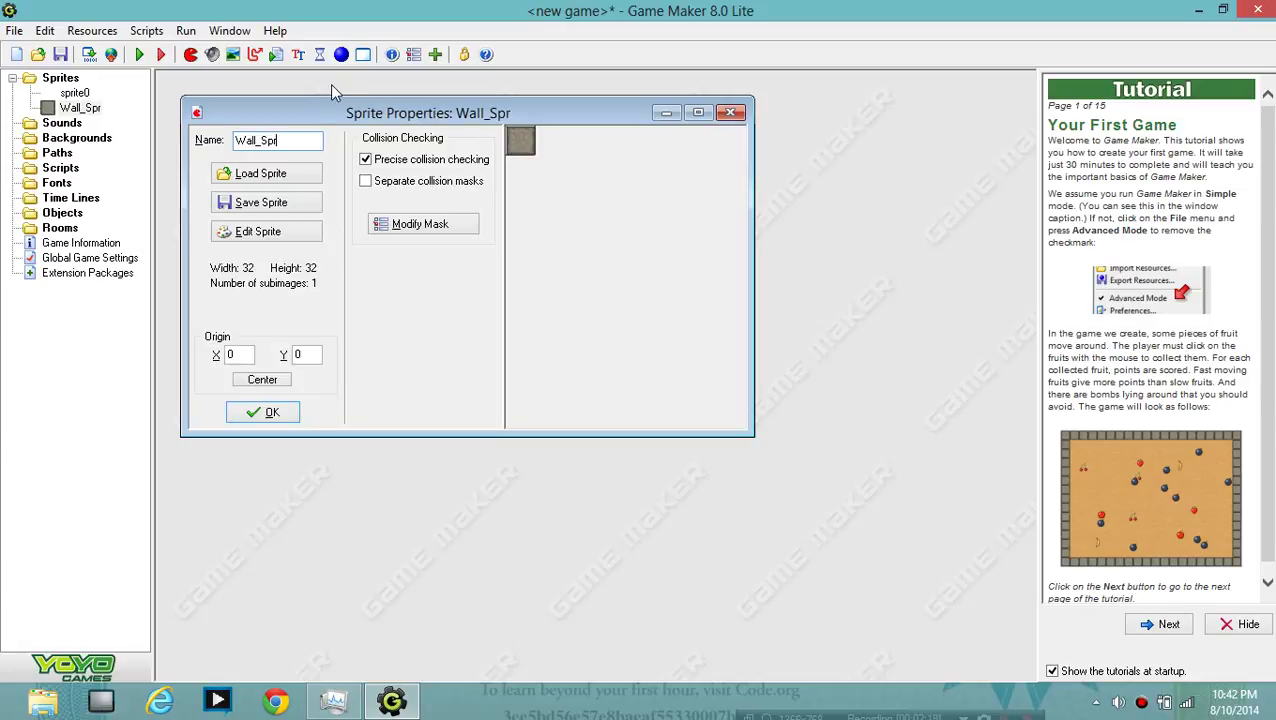
{"action": "left_click", "coordinate": [285, 412]}
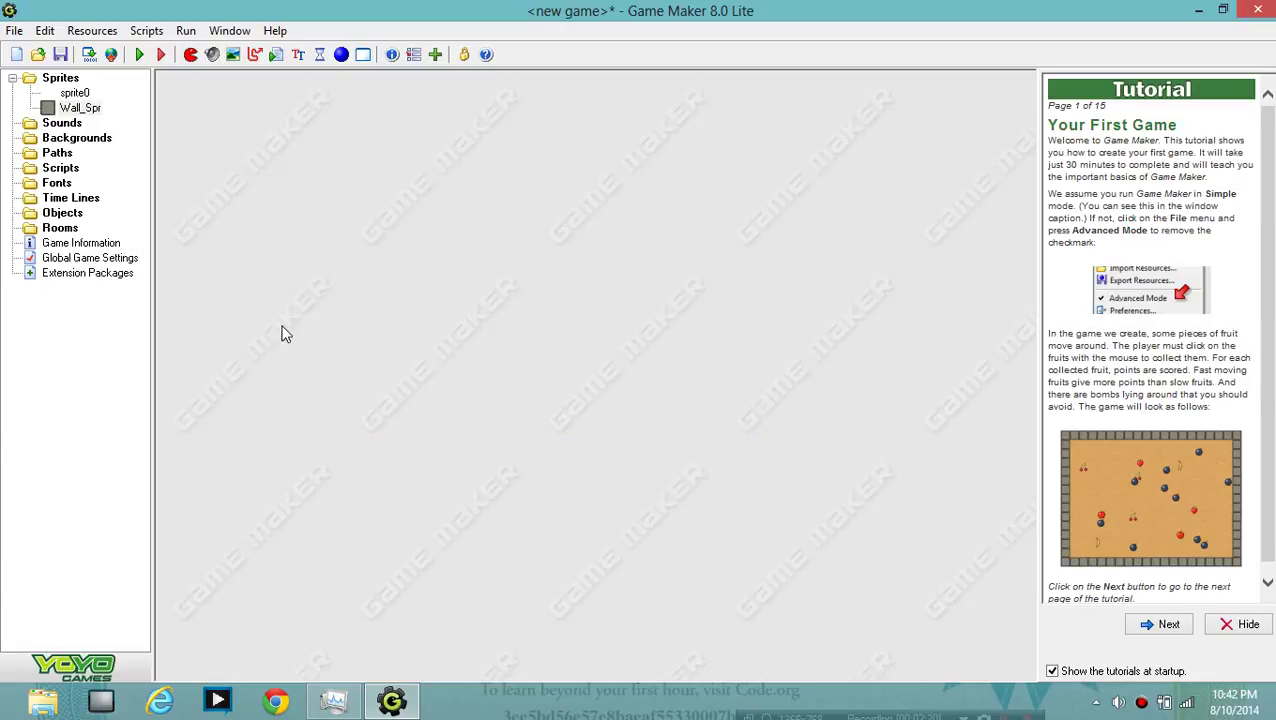
Delete the unused empty sprite sprite0 from the game's resources.
{"action": "right_click", "coordinate": [80, 93]}
{"action": "left_click", "coordinate": [132, 199]}
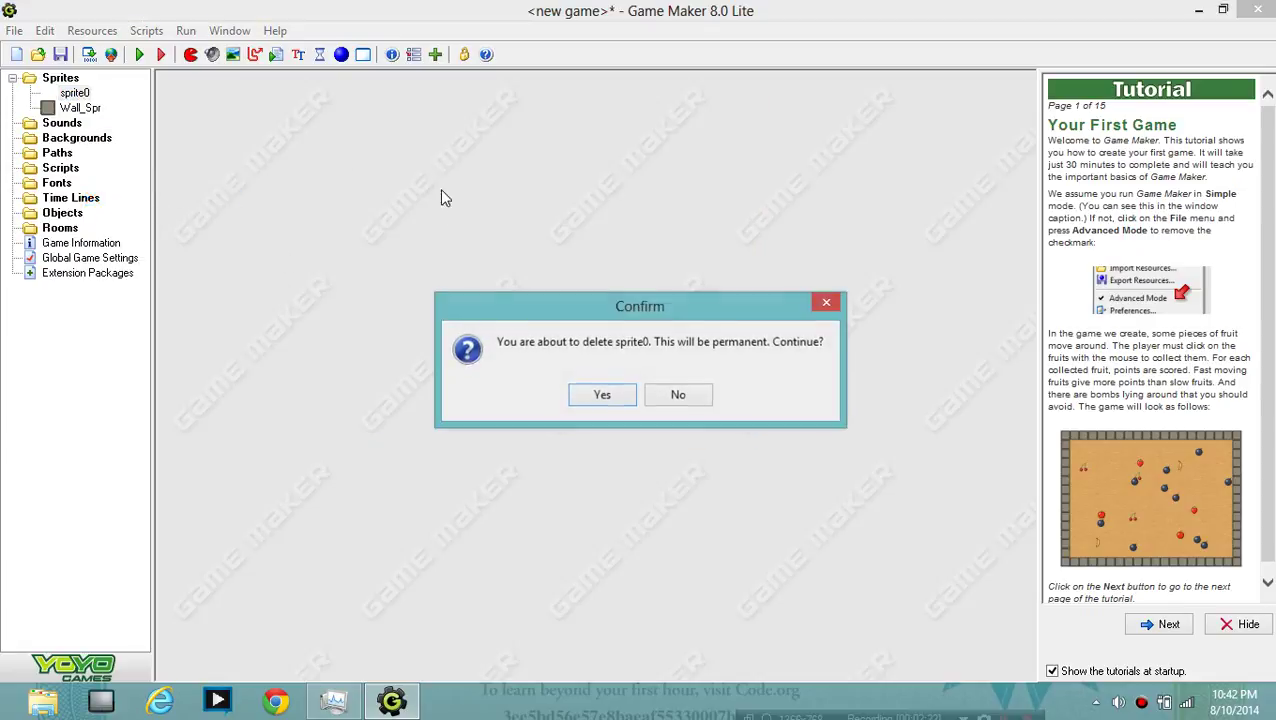
{"action": "left_click", "coordinate": [600, 396]}
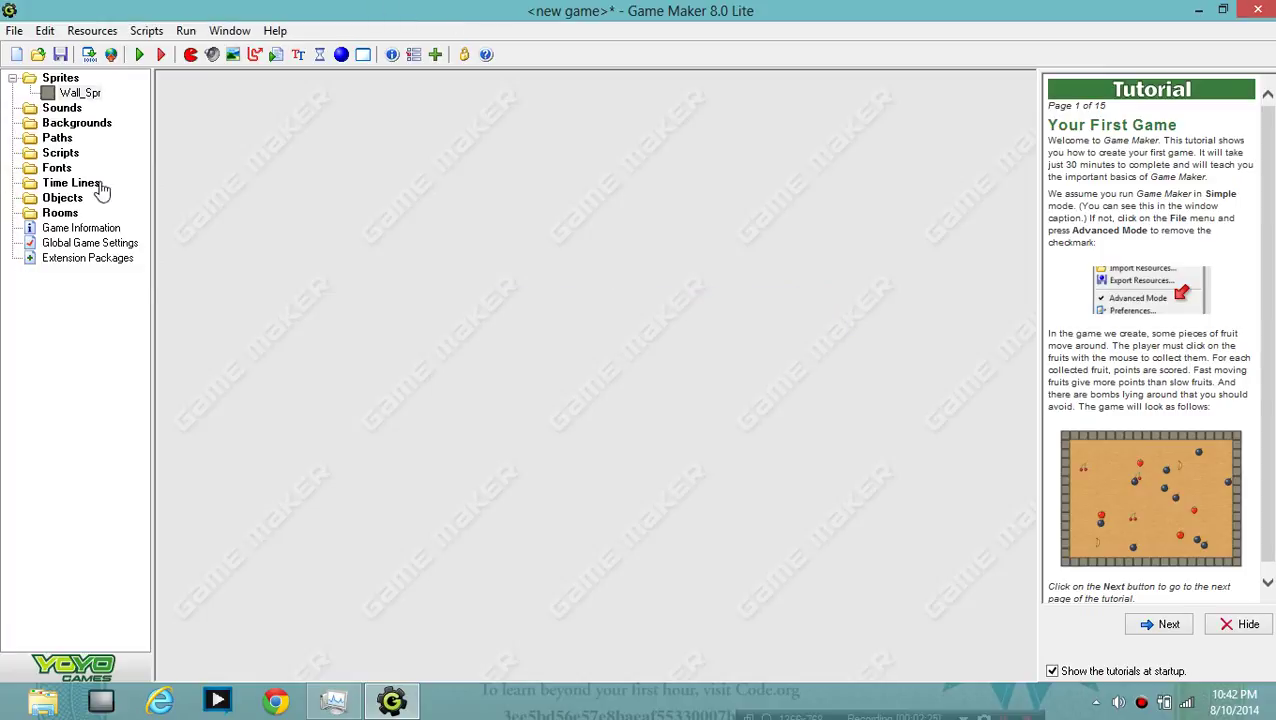
Create a sprite from the Tutorial1 apple image, name it Apple_Spr and accept its properties.
{"action": "left_click", "coordinate": [190, 55]}
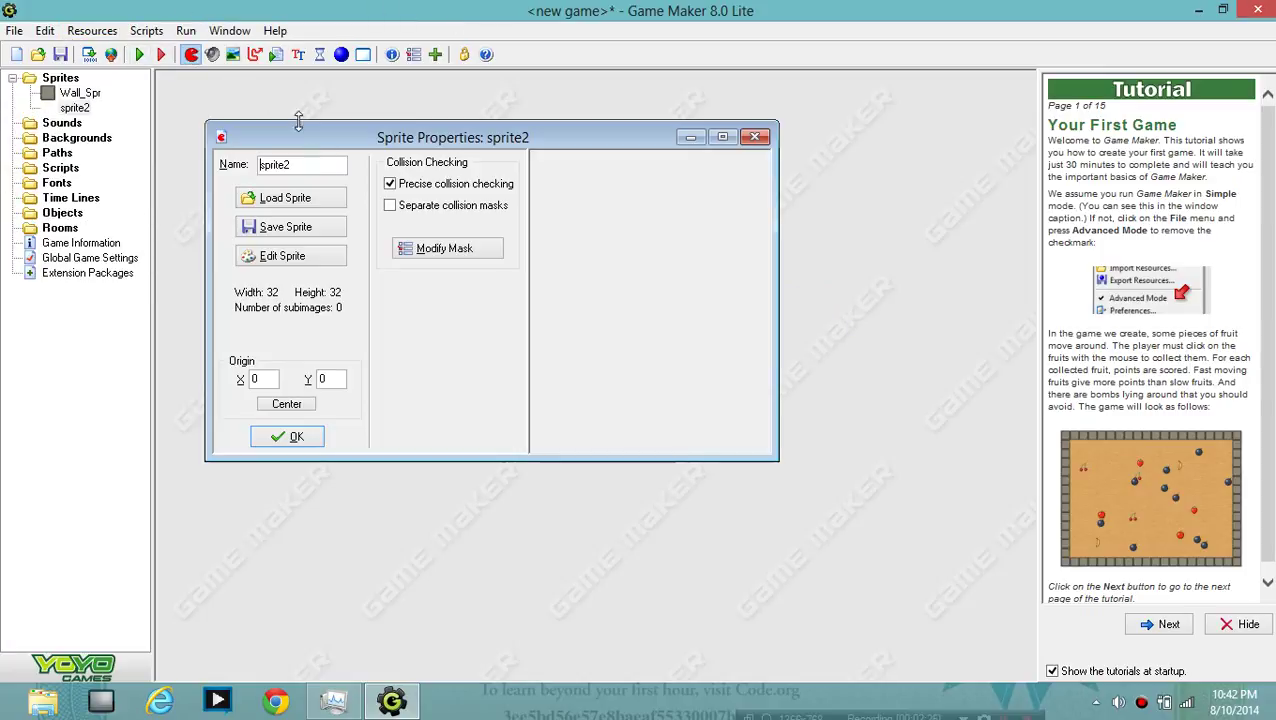
{"action": "left_click", "coordinate": [330, 199]}
{"action": "left_click", "coordinate": [446, 250]}
{"action": "left_click", "coordinate": [762, 447]}
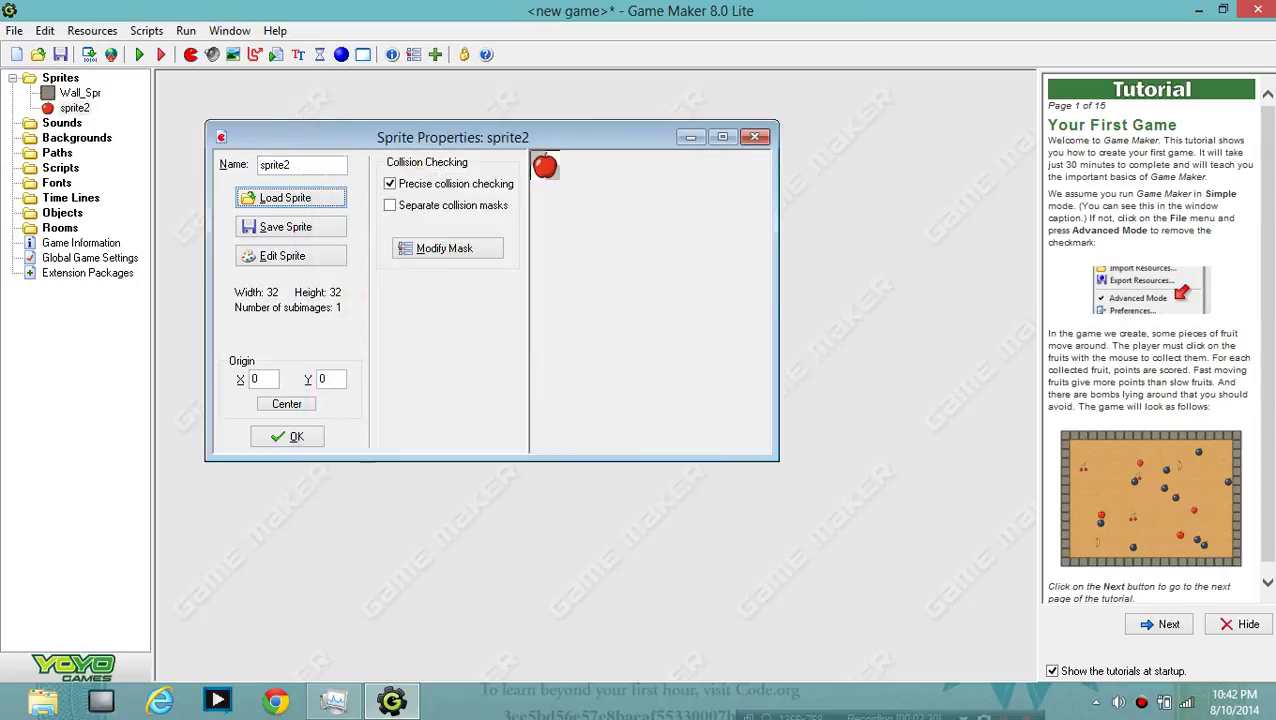
{"action": "type", "text": "Apple"}
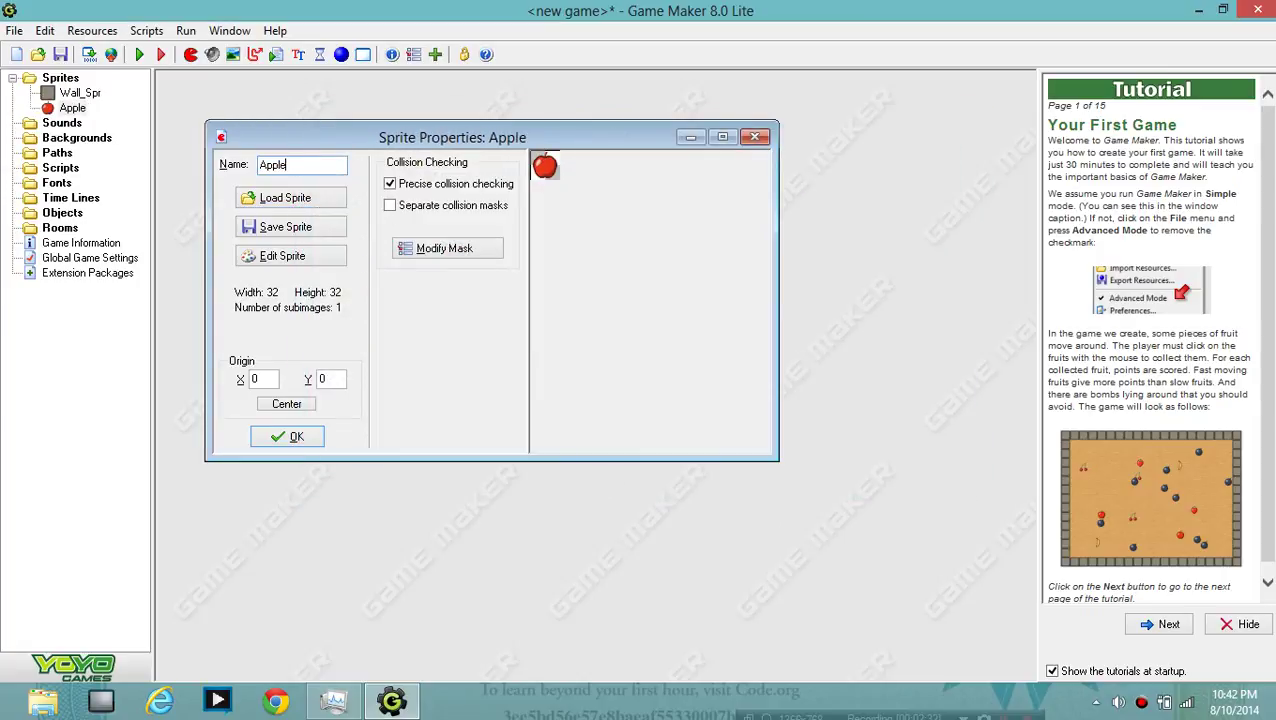
{"action": "type", "text": "_Spr"}
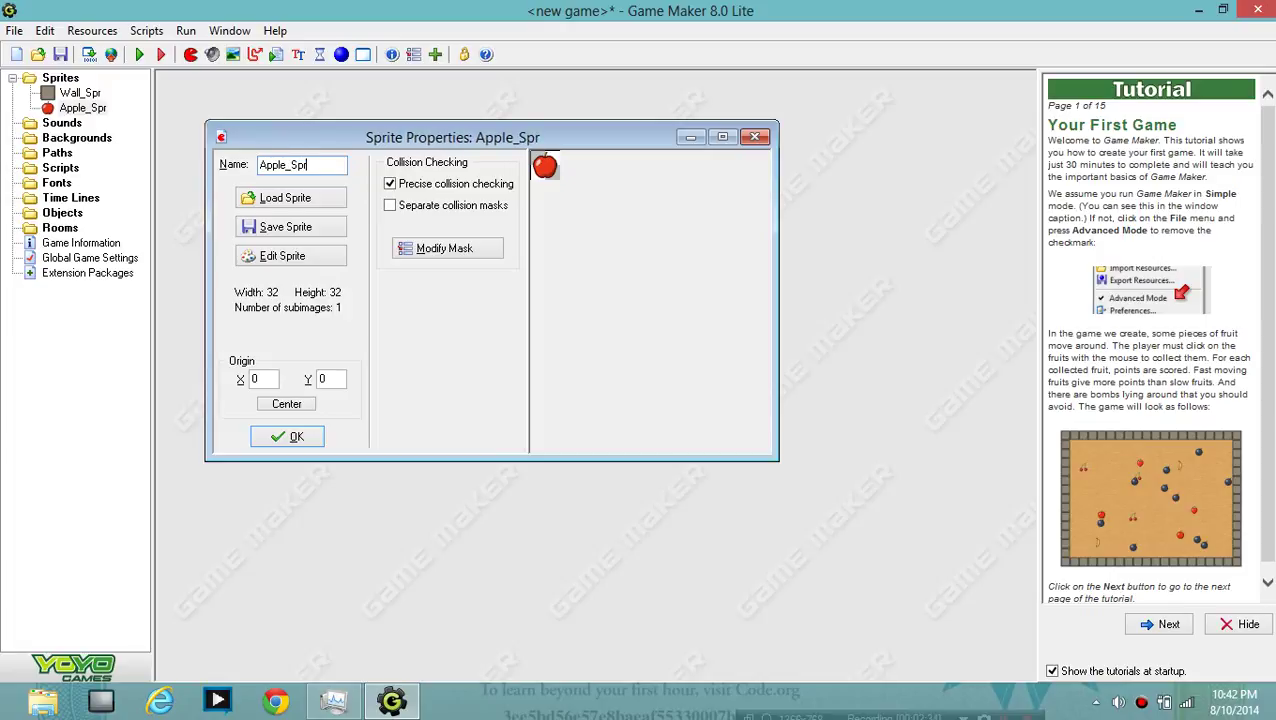
{"action": "left_click", "coordinate": [296, 437]}
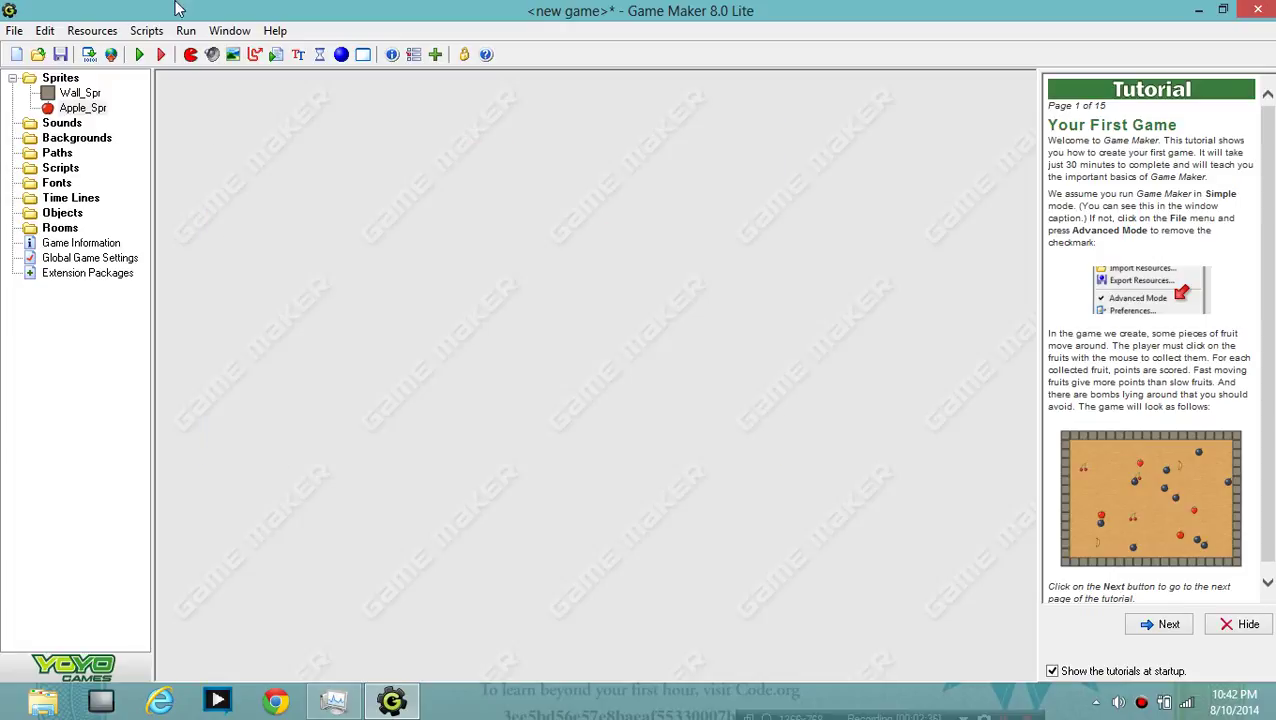
Create a sprite from the Tutorial1 bomb image, name it Bomb_Spr and accept its properties.
{"action": "left_click", "coordinate": [190, 54]}
{"action": "left_click", "coordinate": [338, 217]}
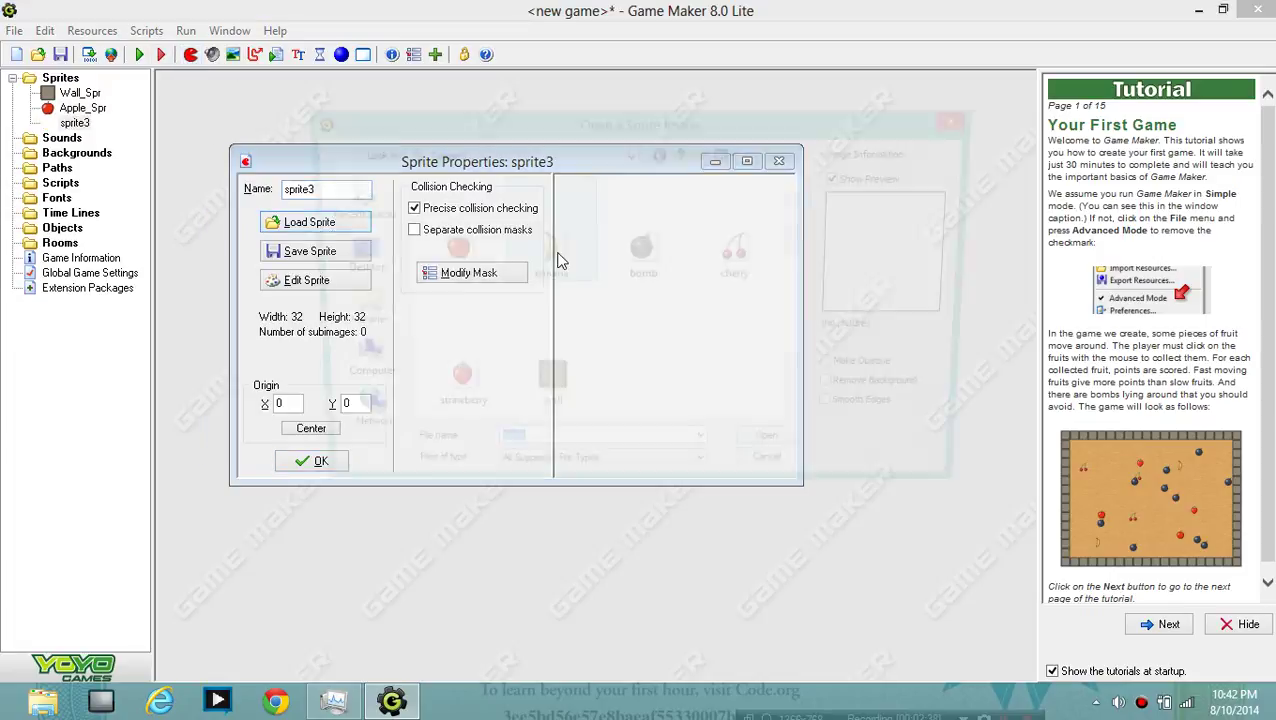
{"action": "left_click", "coordinate": [643, 255]}
{"action": "left_click", "coordinate": [779, 454]}
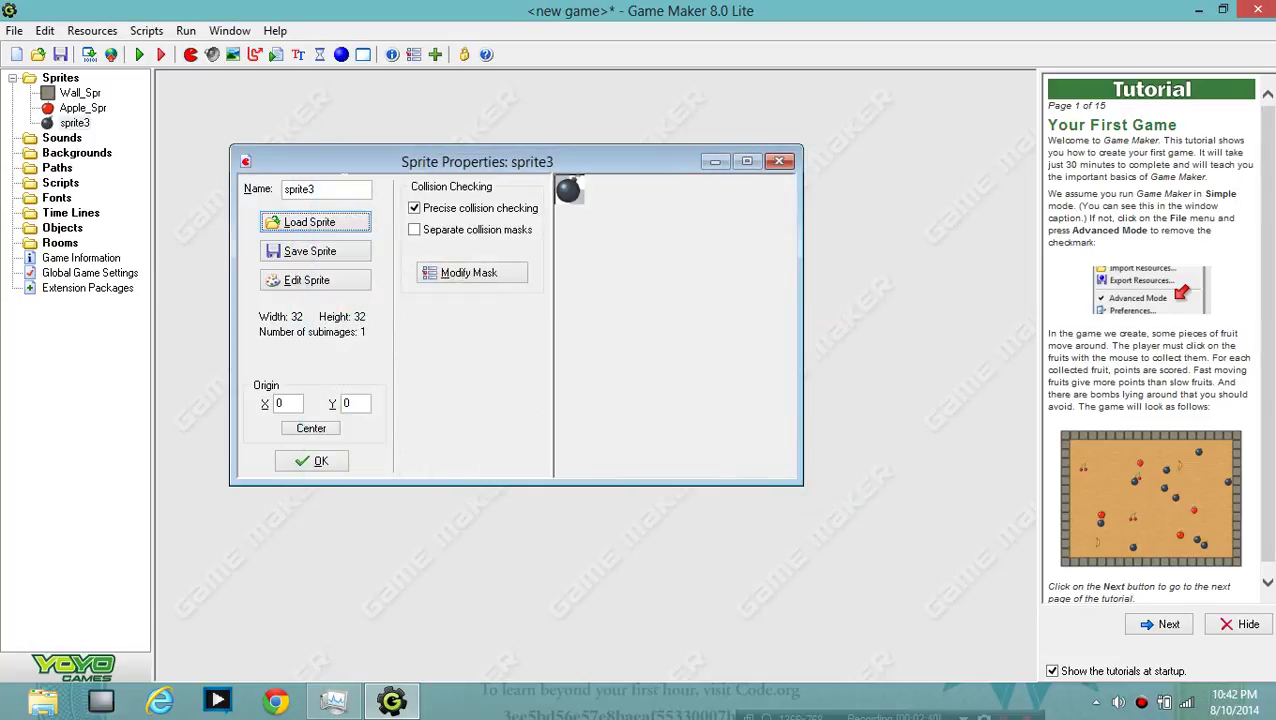
{"action": "key", "text": "shift+Tab"}
{"action": "type", "text": "Bom"}
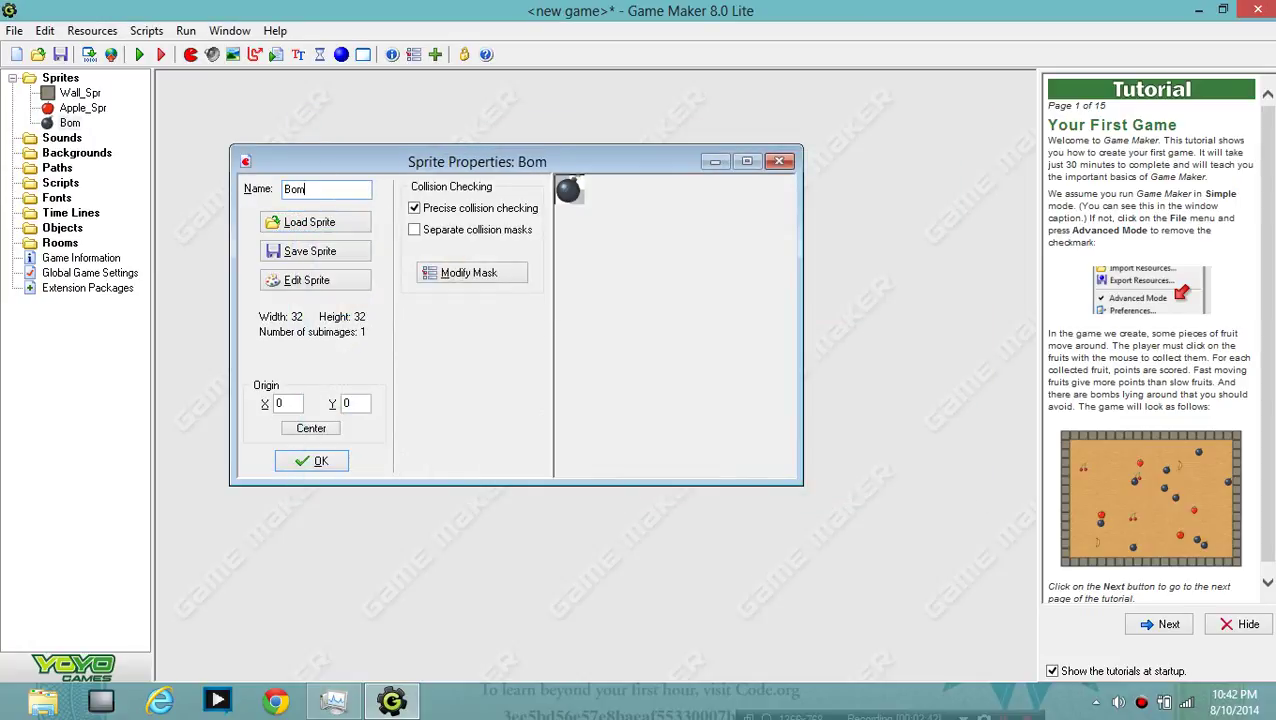
{"action": "type", "text": "b_Spr"}
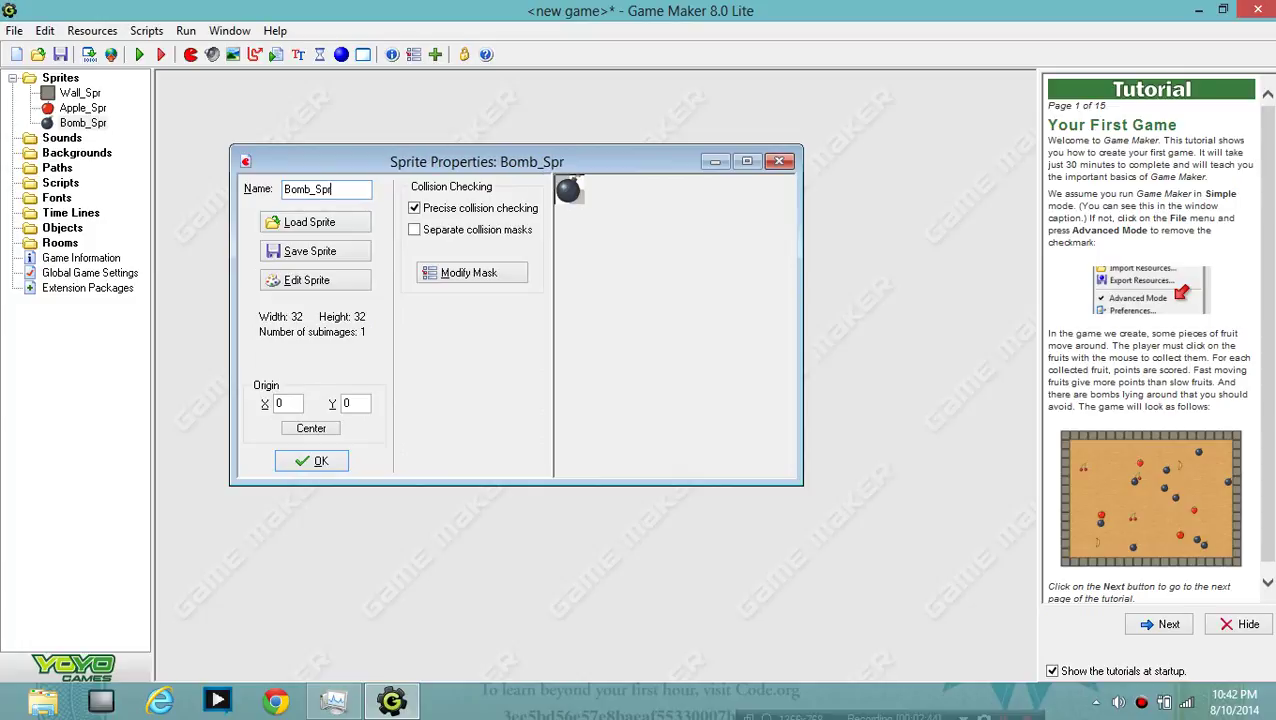
{"action": "left_click", "coordinate": [318, 462]}
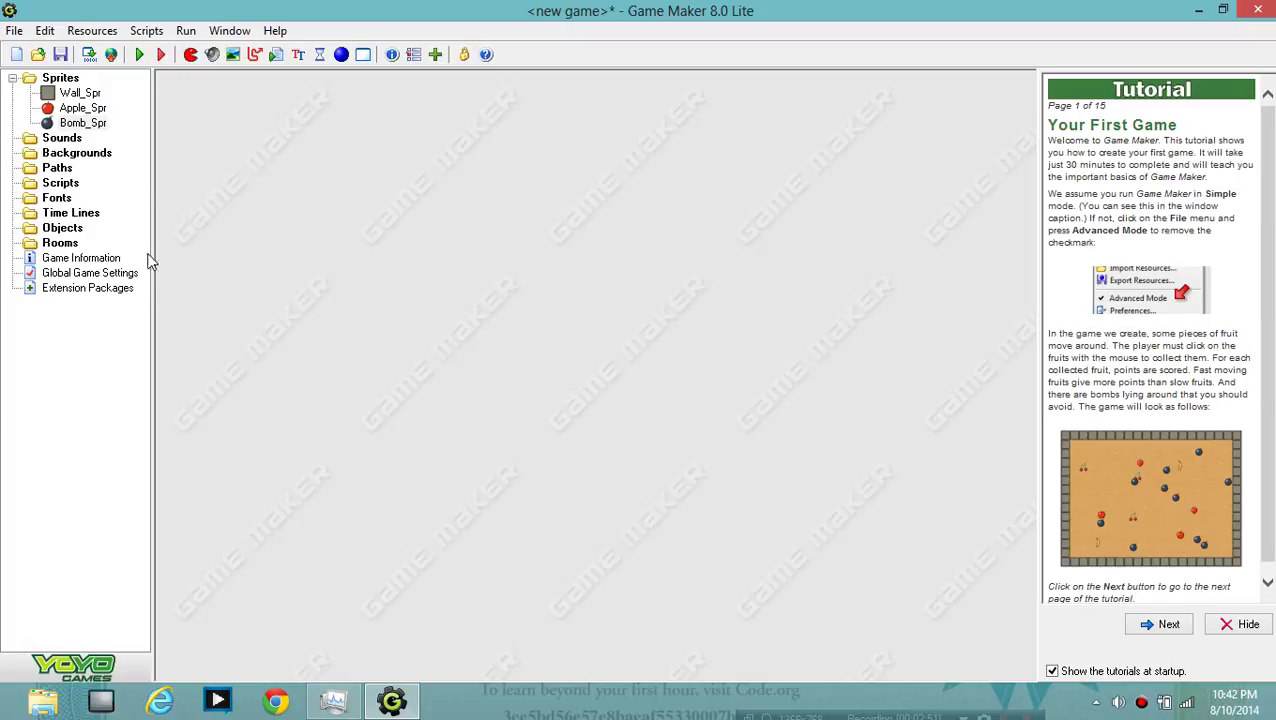
{"action": "left_click_drag", "start_coordinate": [88, 110], "coordinate": [165, 145]}
{"action": "left_click", "coordinate": [92, 30]}
{"action": "left_click", "coordinate": [464, 185]}
Create an object that uses the Wall_Spr sprite, make it solid and accept its properties.
{"action": "left_click", "coordinate": [341, 55]}
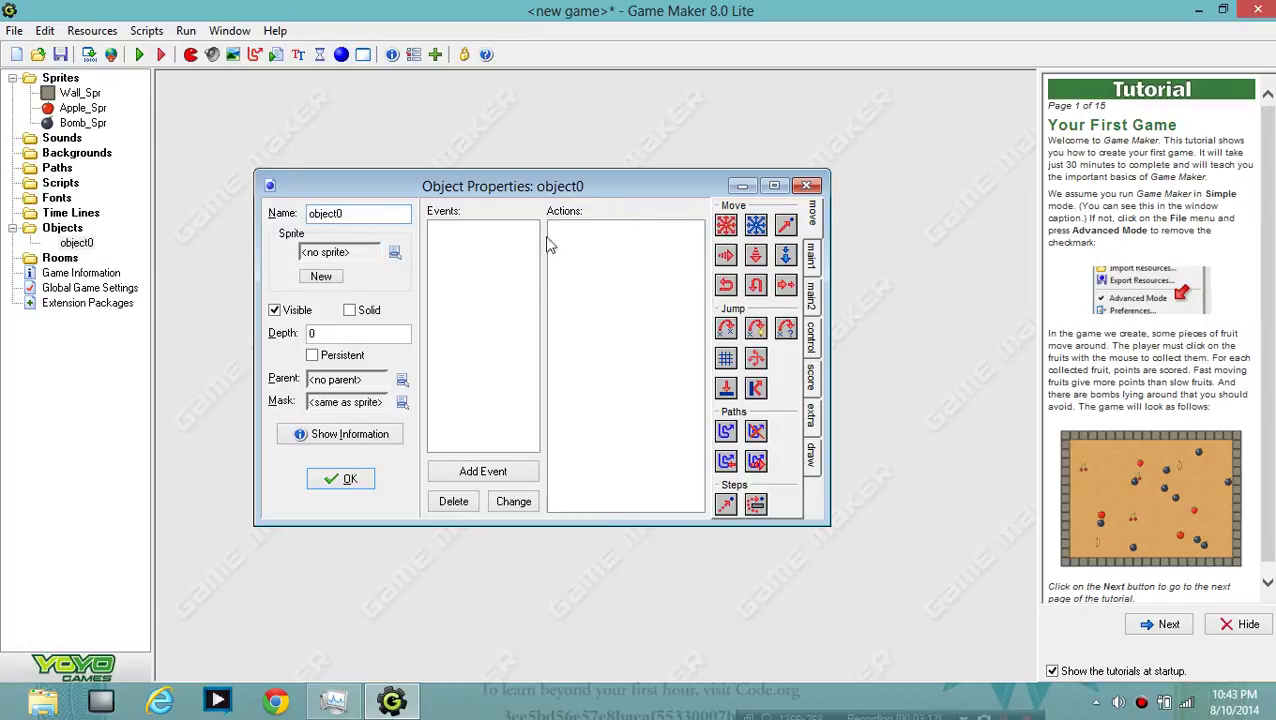
{"action": "left_click", "coordinate": [396, 253]}
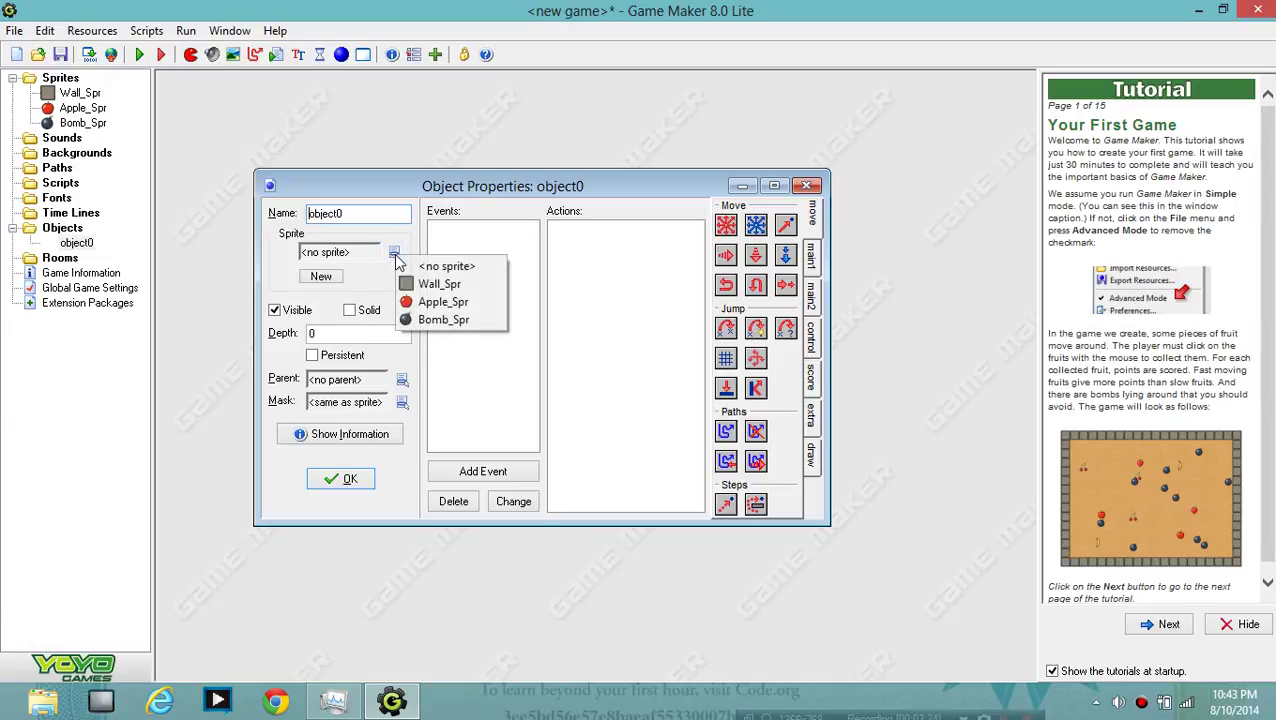
{"action": "left_click", "coordinate": [443, 287]}
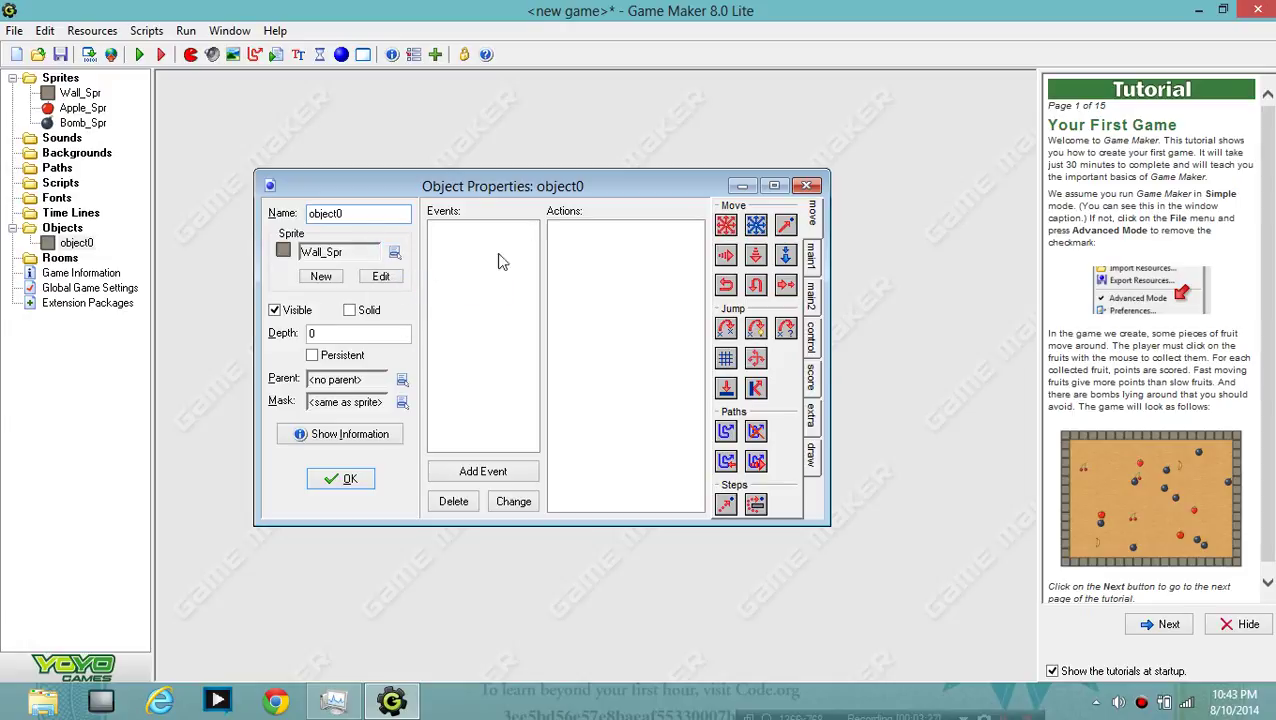
{"action": "left_click", "coordinate": [349, 311]}
{"action": "left_click", "coordinate": [349, 311]}
{"action": "left_click", "coordinate": [395, 254]}
{"action": "left_click", "coordinate": [430, 281]}
{"action": "left_click", "coordinate": [349, 311]}
{"action": "left_click", "coordinate": [343, 480]}
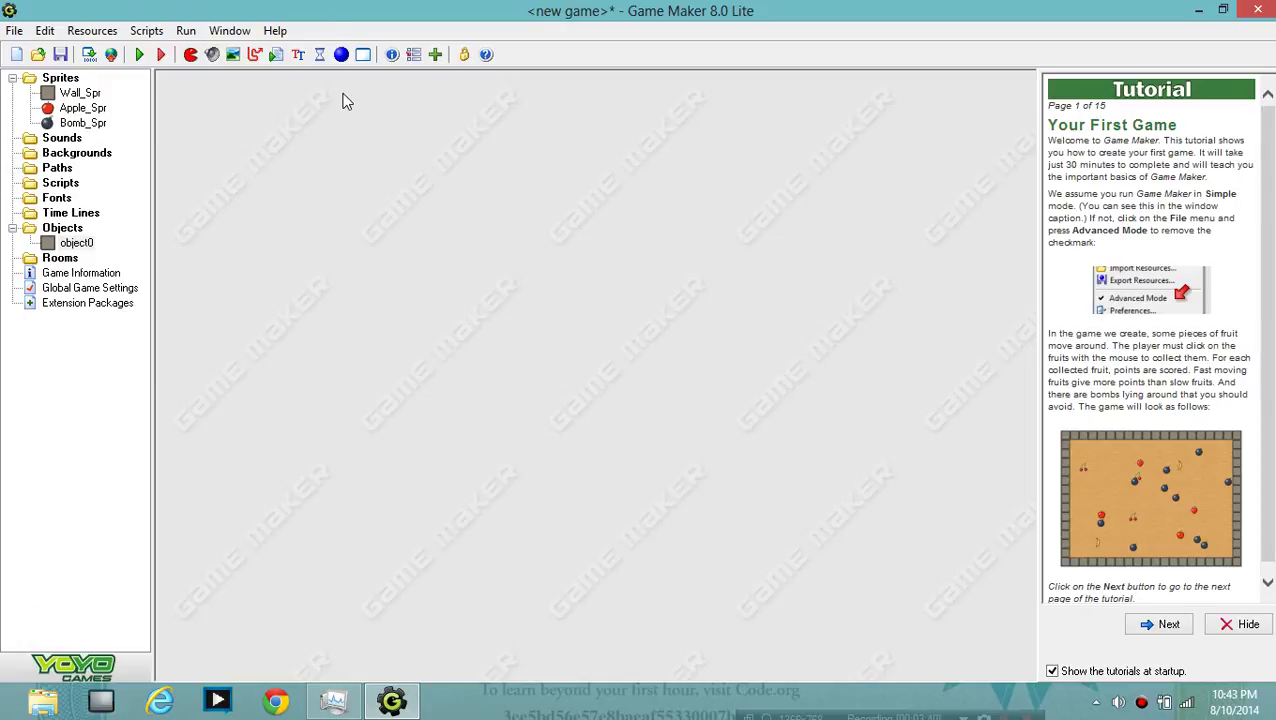
Rename the wall object as Wall_Obj and accept its properties.
{"action": "double_click", "coordinate": [78, 244]}
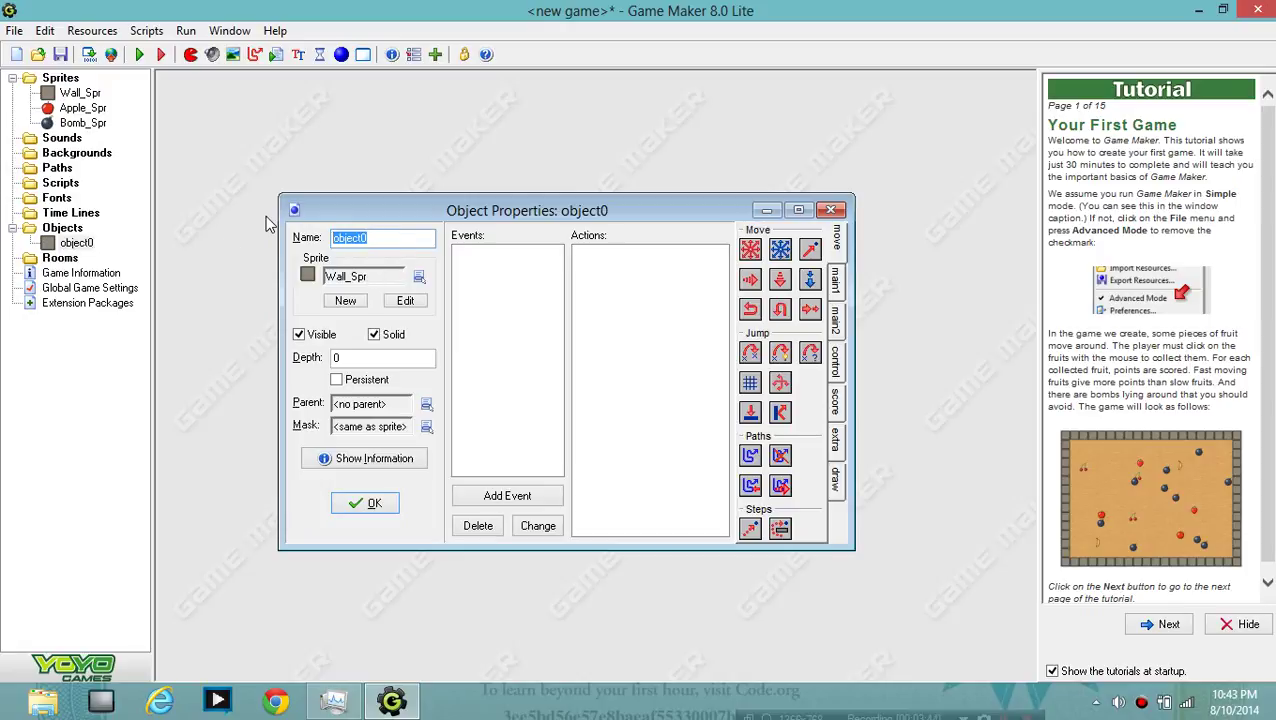
{"action": "type", "text": "Wall"}
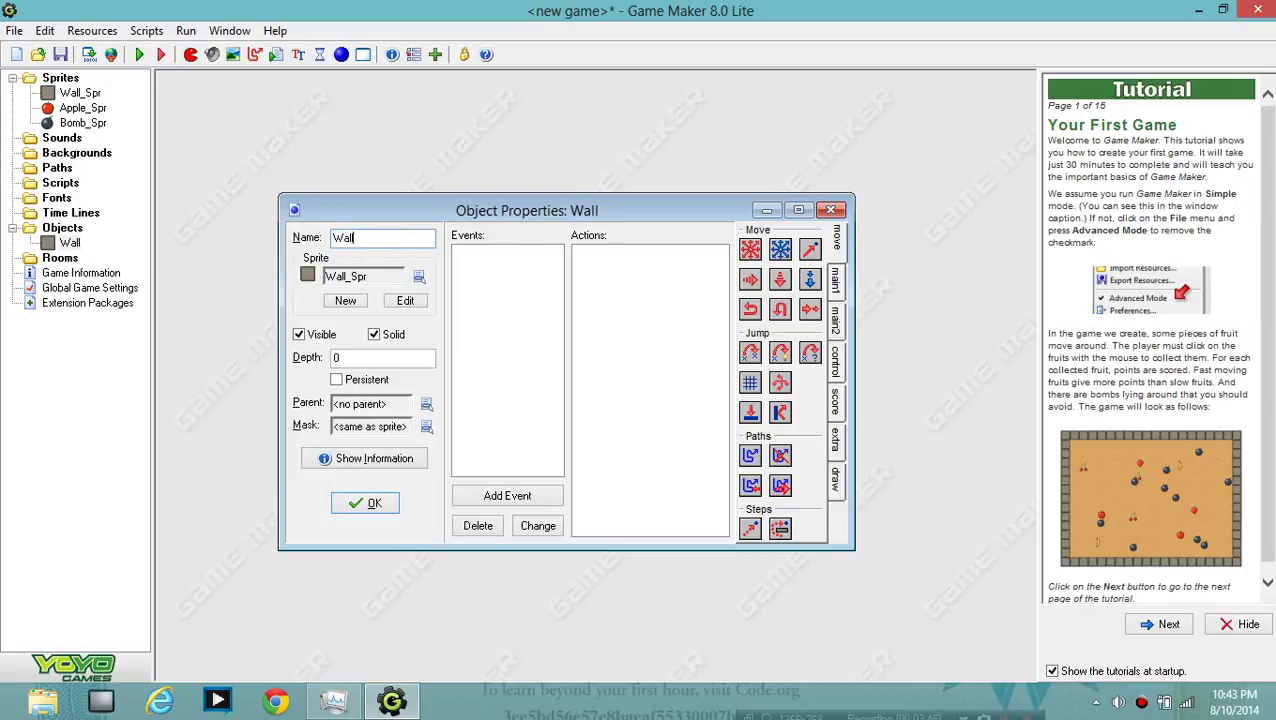
{"action": "type", "text": "_Obj"}
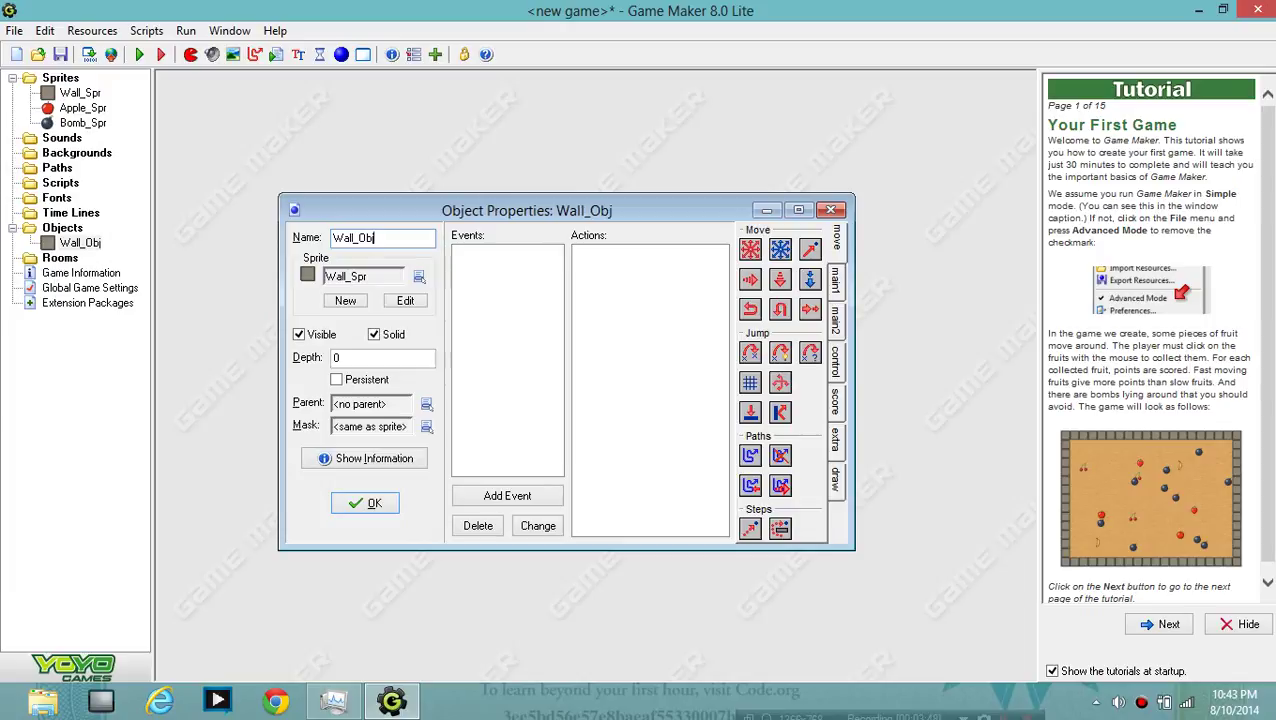
{"action": "left_click", "coordinate": [364, 503]}
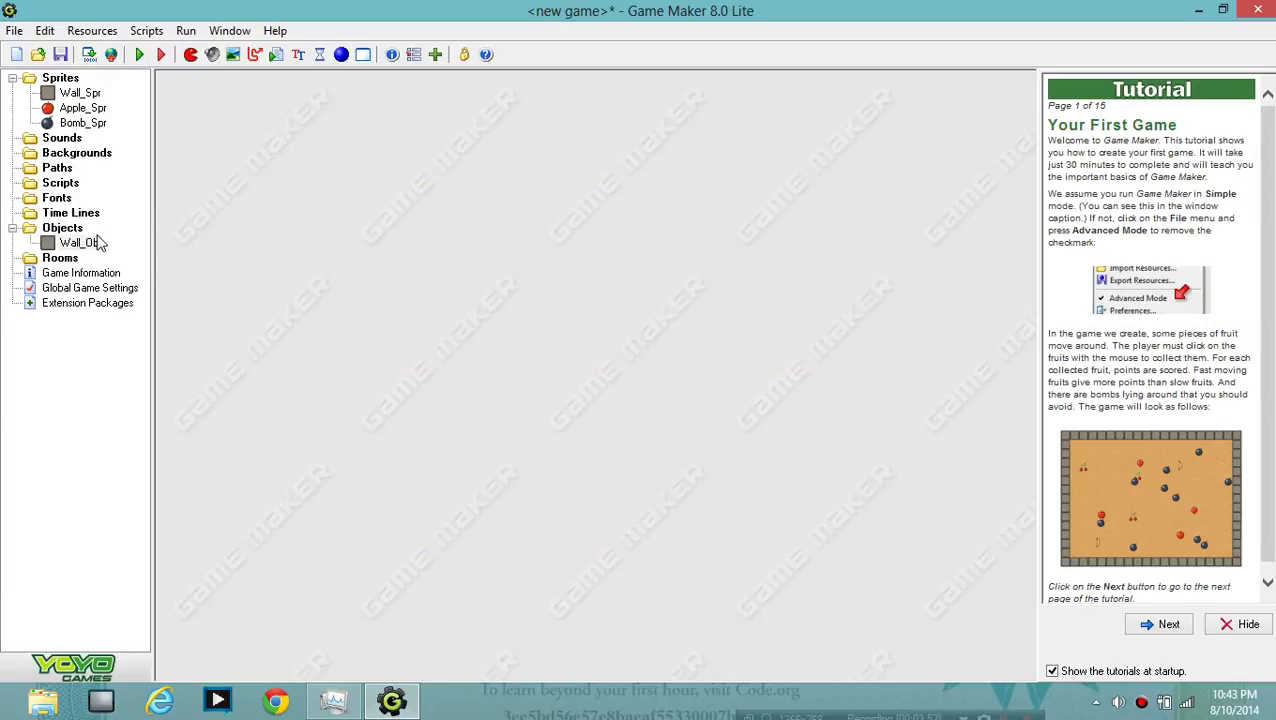
{"action": "left_click", "coordinate": [65, 243]}
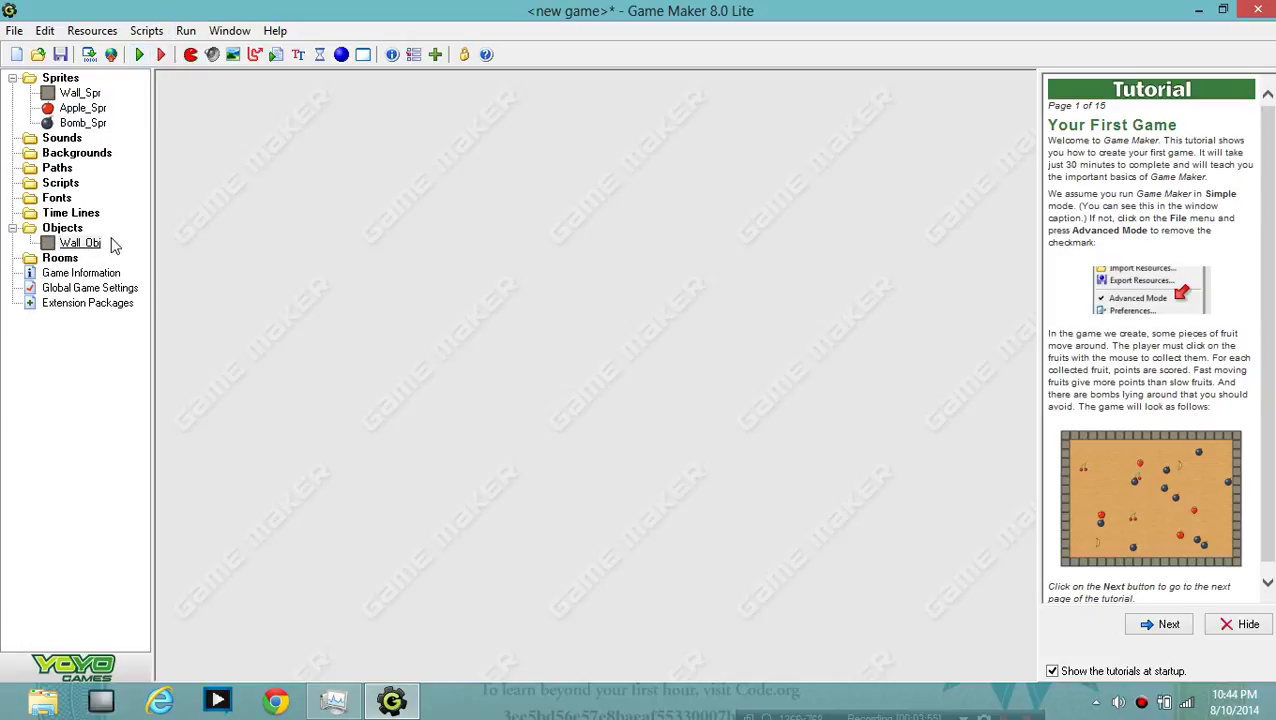
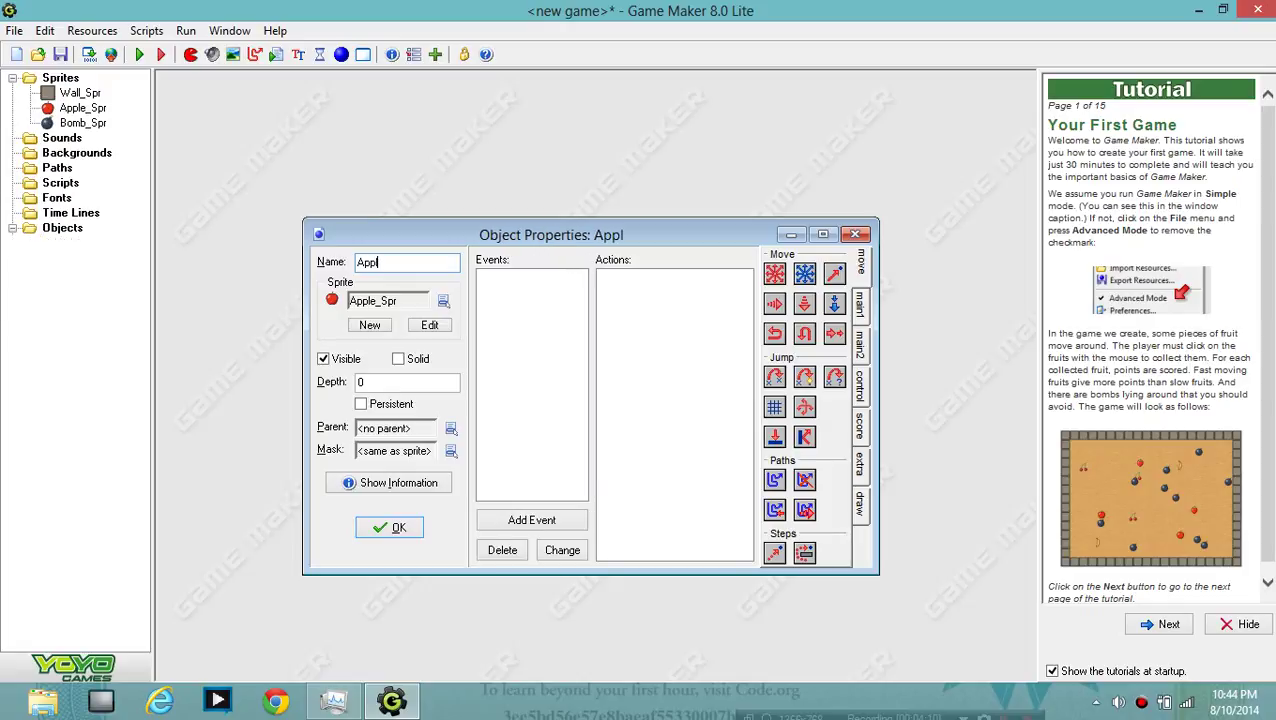
Name the new apple object Apple_Obj and add a Create event to it.
{"action": "type", "text": "_"}
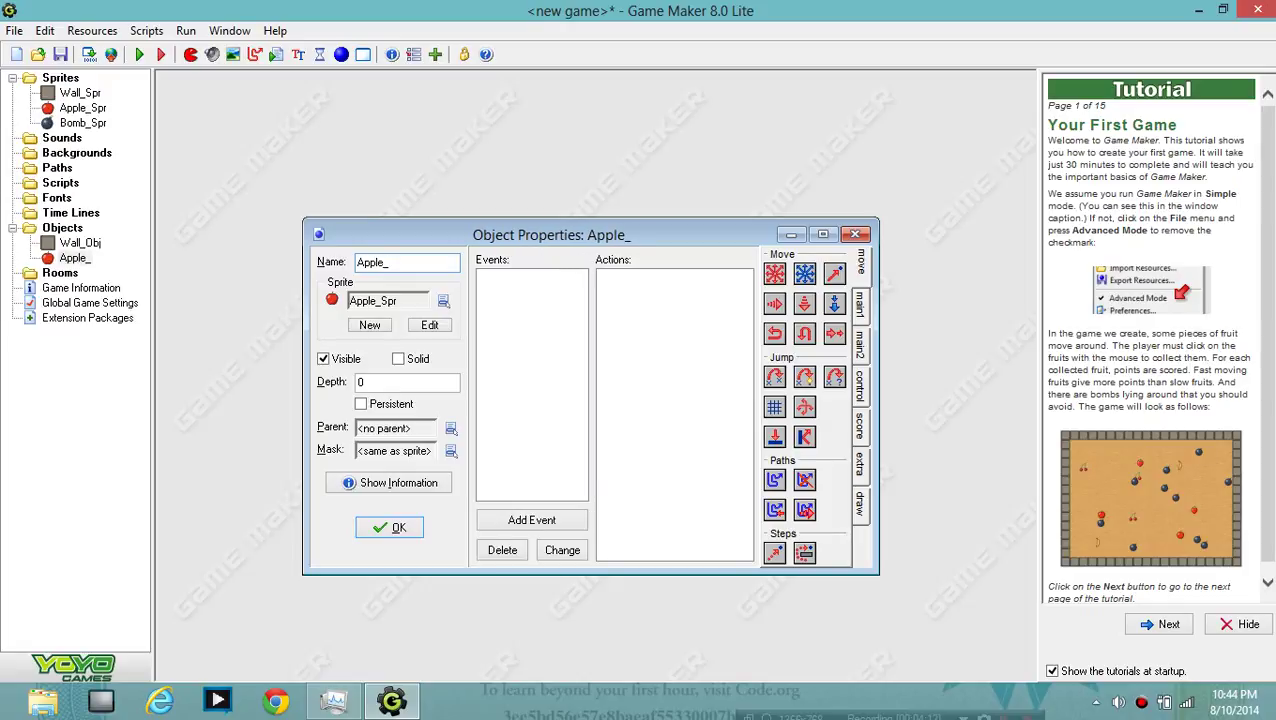
{"action": "type", "text": "Obj"}
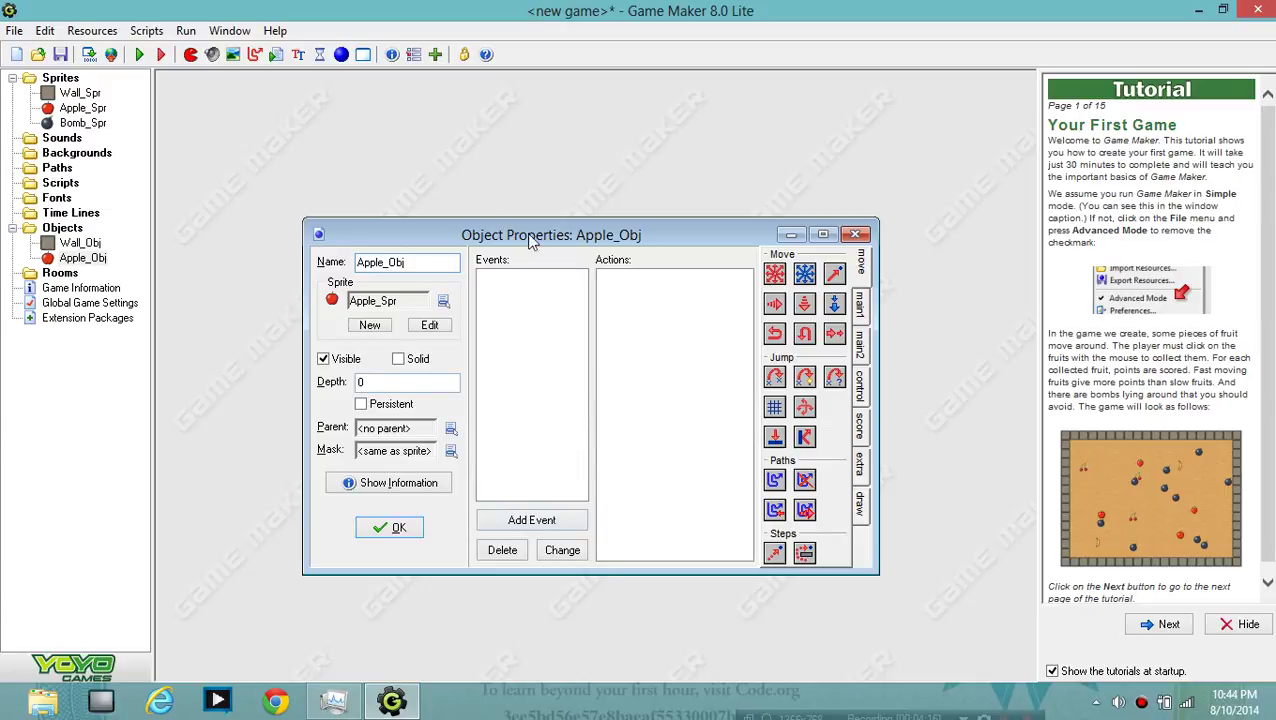
{"action": "left_click", "coordinate": [512, 522]}
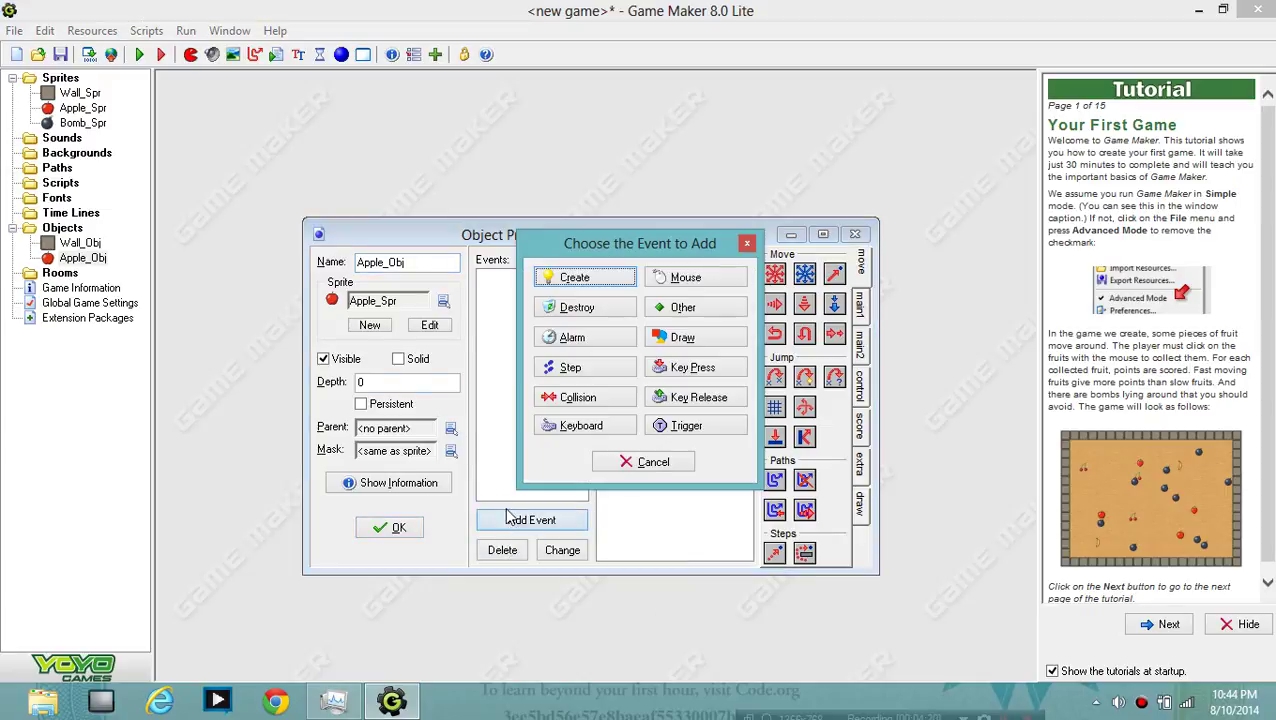
{"action": "left_click", "coordinate": [570, 280]}
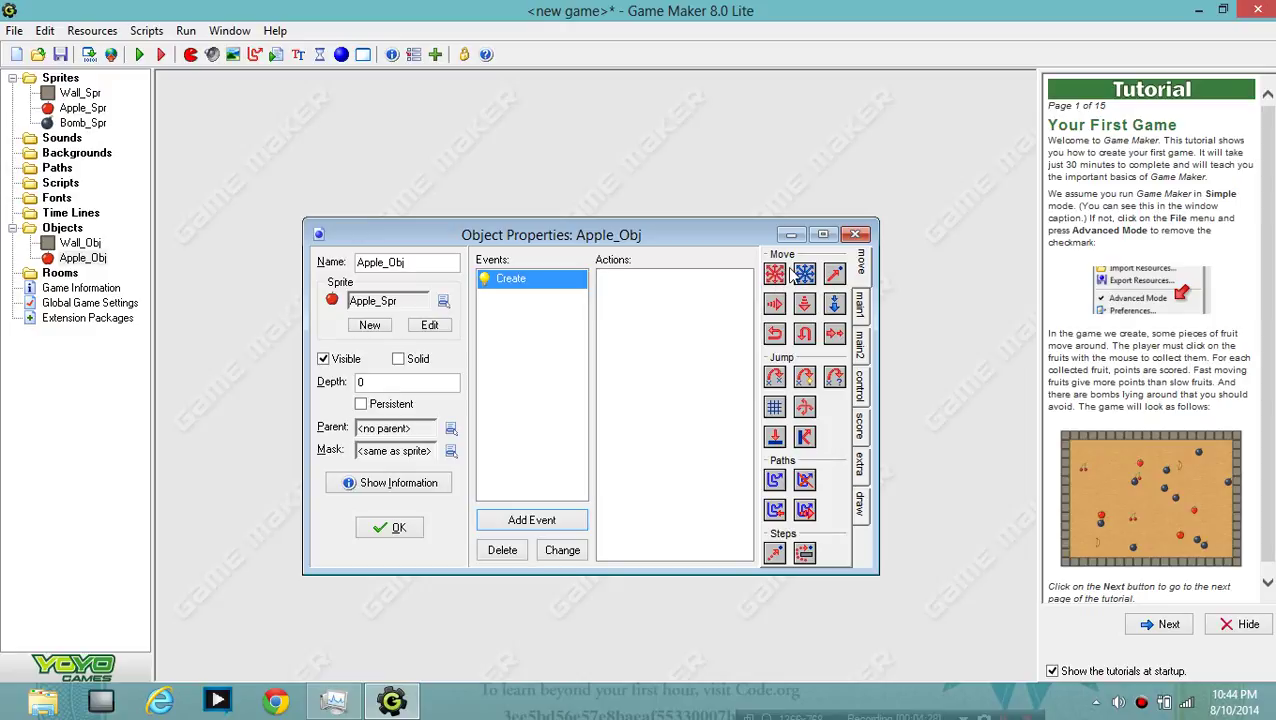
Add a Move Fixed action to the apple's Create event with all eight outward directions enabled and speed 8.
{"action": "left_click_drag", "start_coordinate": [784, 272], "coordinate": [721, 299]}
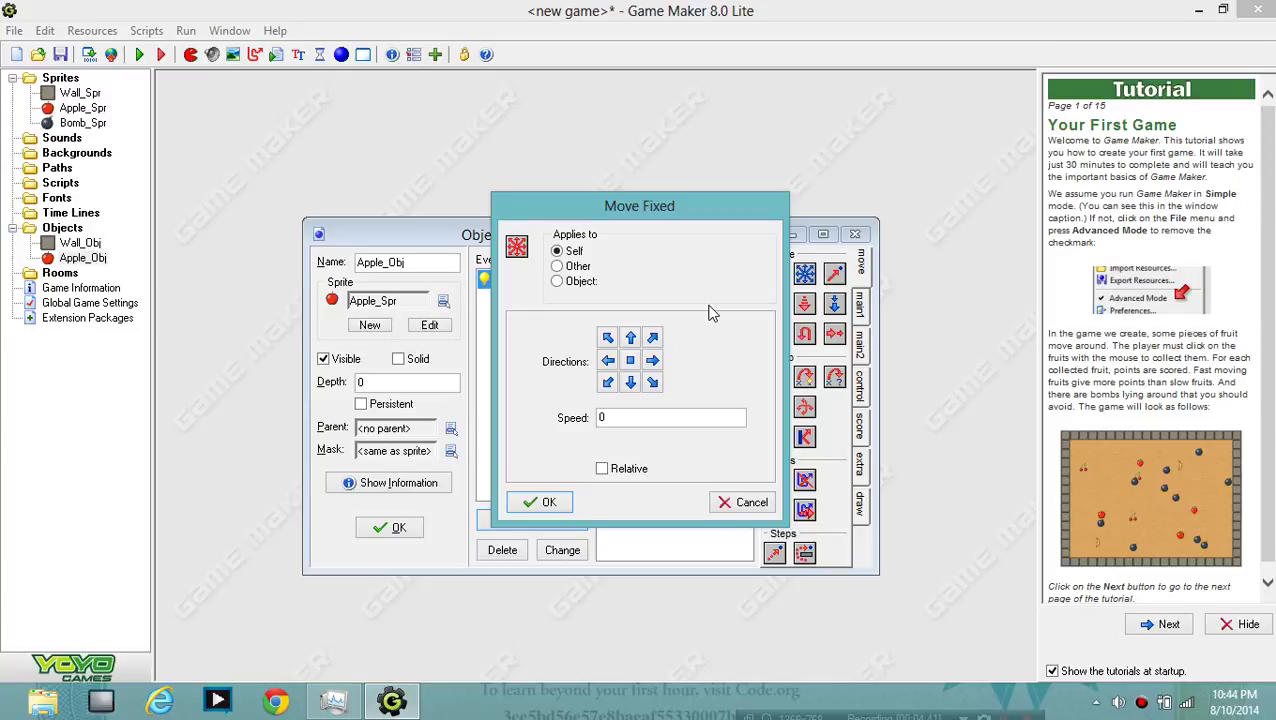
{"action": "left_click", "coordinate": [653, 360]}
{"action": "left_click", "coordinate": [653, 337]}
{"action": "left_click", "coordinate": [631, 337]}
{"action": "left_click", "coordinate": [609, 338]}
{"action": "left_click", "coordinate": [608, 360]}
{"action": "left_click", "coordinate": [608, 382]}
{"action": "left_click", "coordinate": [630, 382]}
{"action": "left_click", "coordinate": [653, 382]}
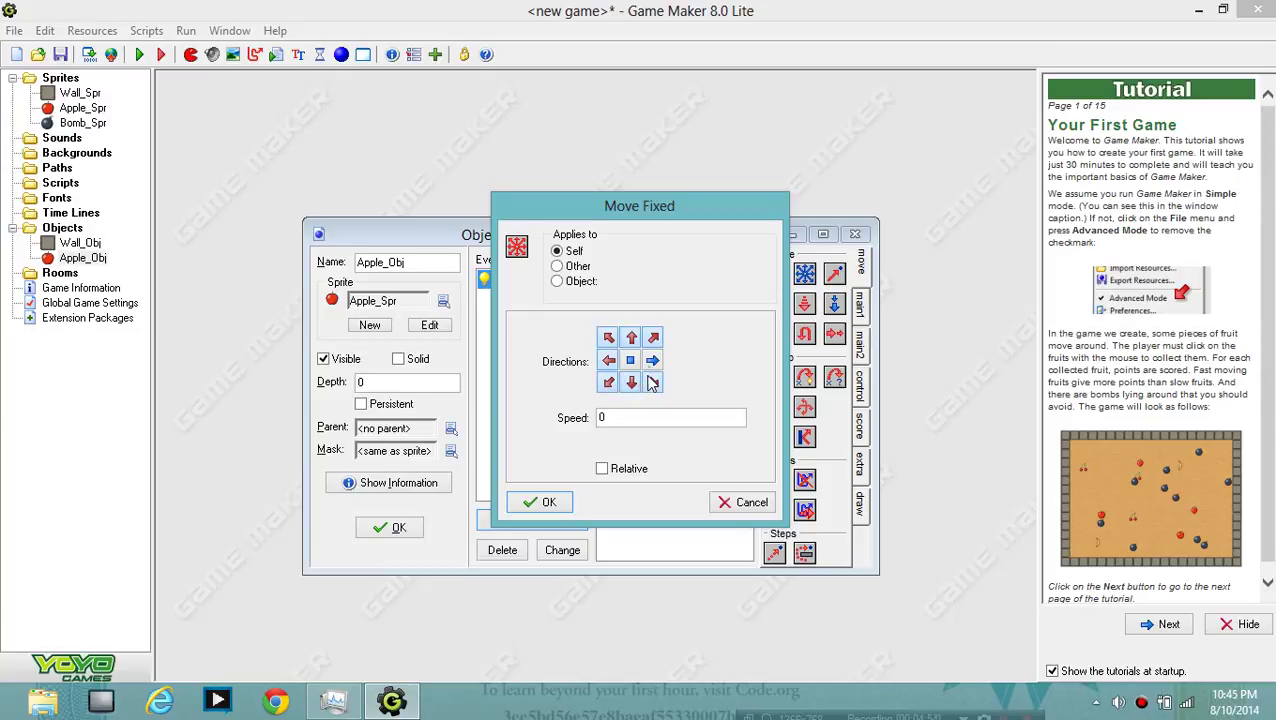
{"action": "left_click", "coordinate": [653, 360]}
{"action": "double_click", "coordinate": [602, 417]}
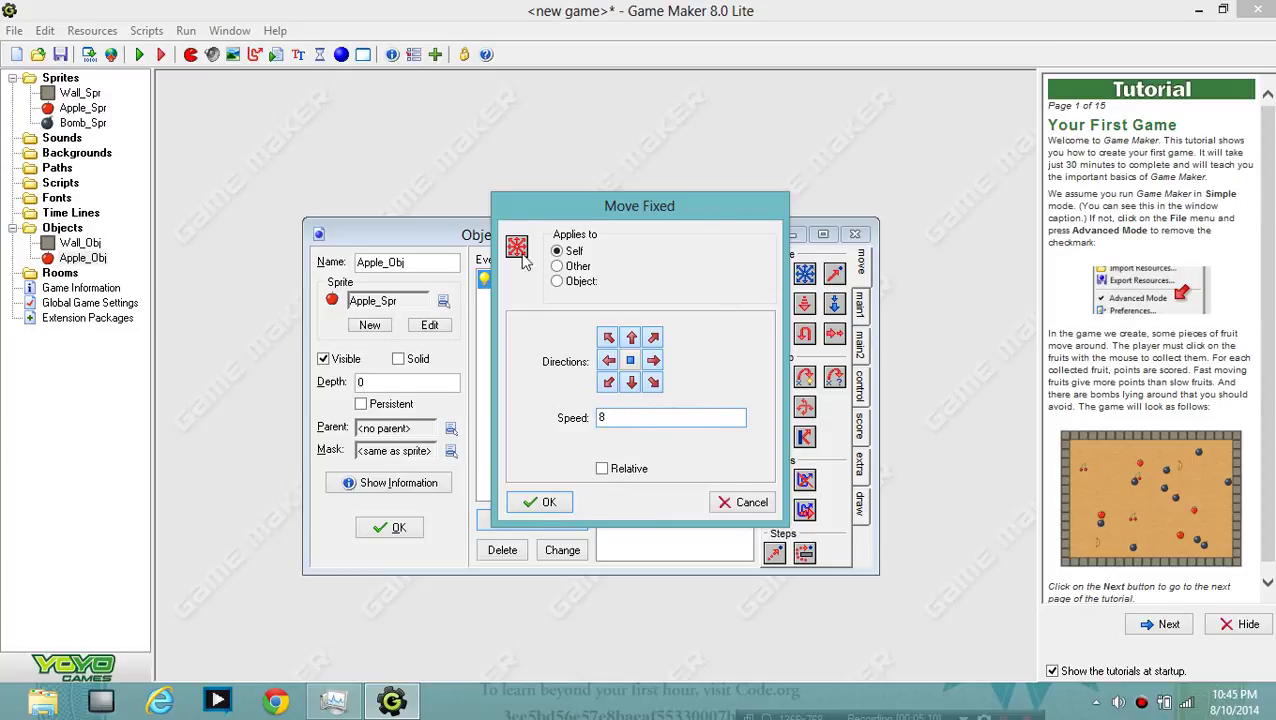
{"action": "left_click", "coordinate": [550, 503]}
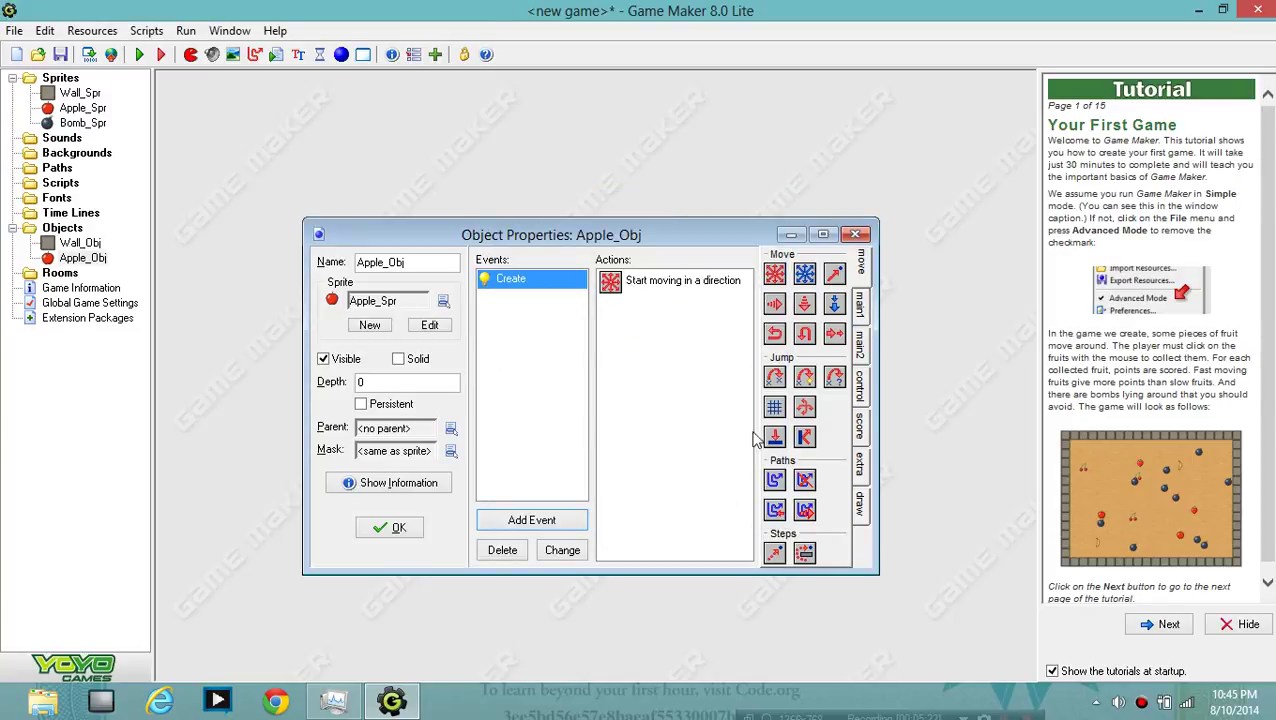
Add a collision event with Wall_Obj to the apple object, containing a Bounce action set to not precisely against solid objects.
{"action": "left_click", "coordinate": [498, 520]}
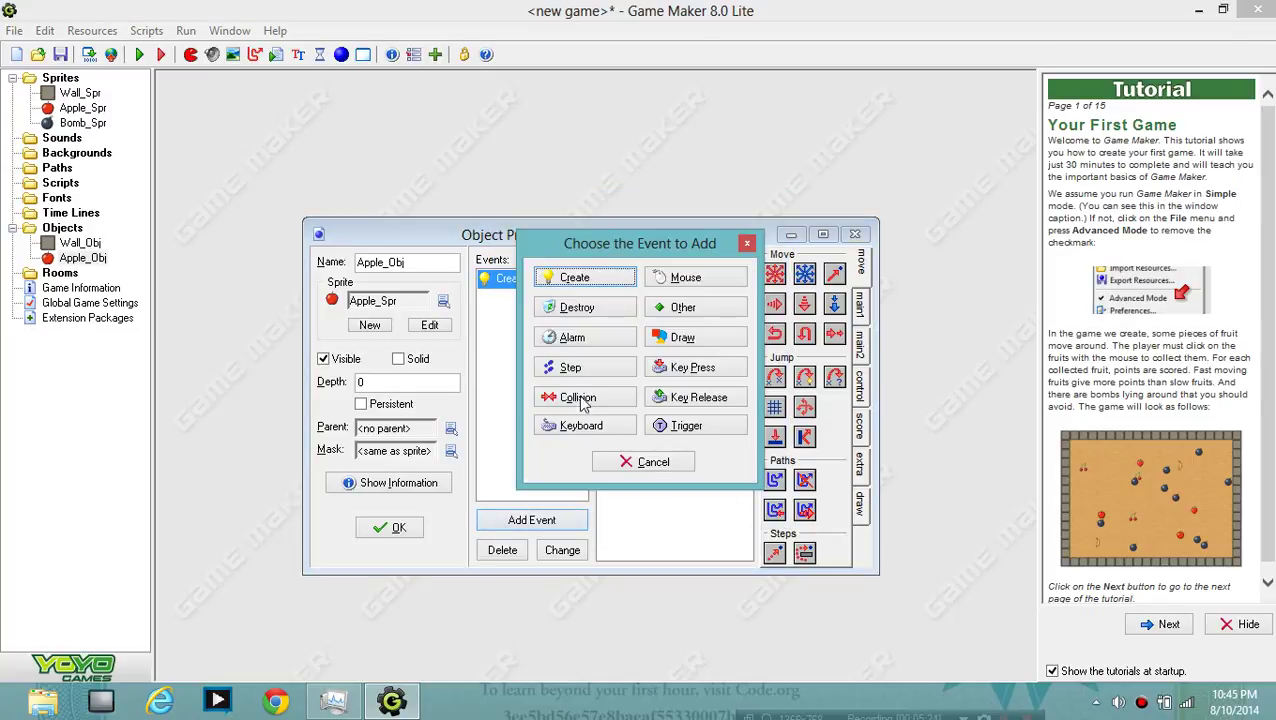
{"action": "left_click", "coordinate": [586, 399]}
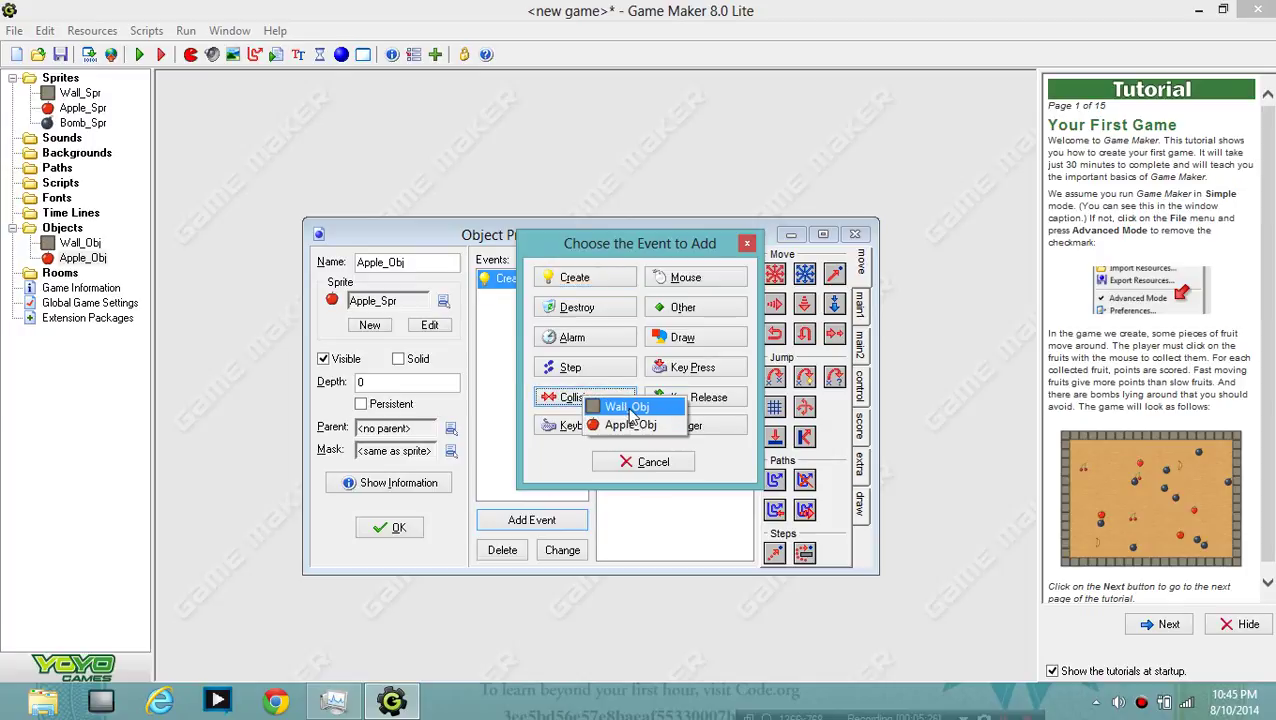
{"action": "left_click", "coordinate": [610, 407]}
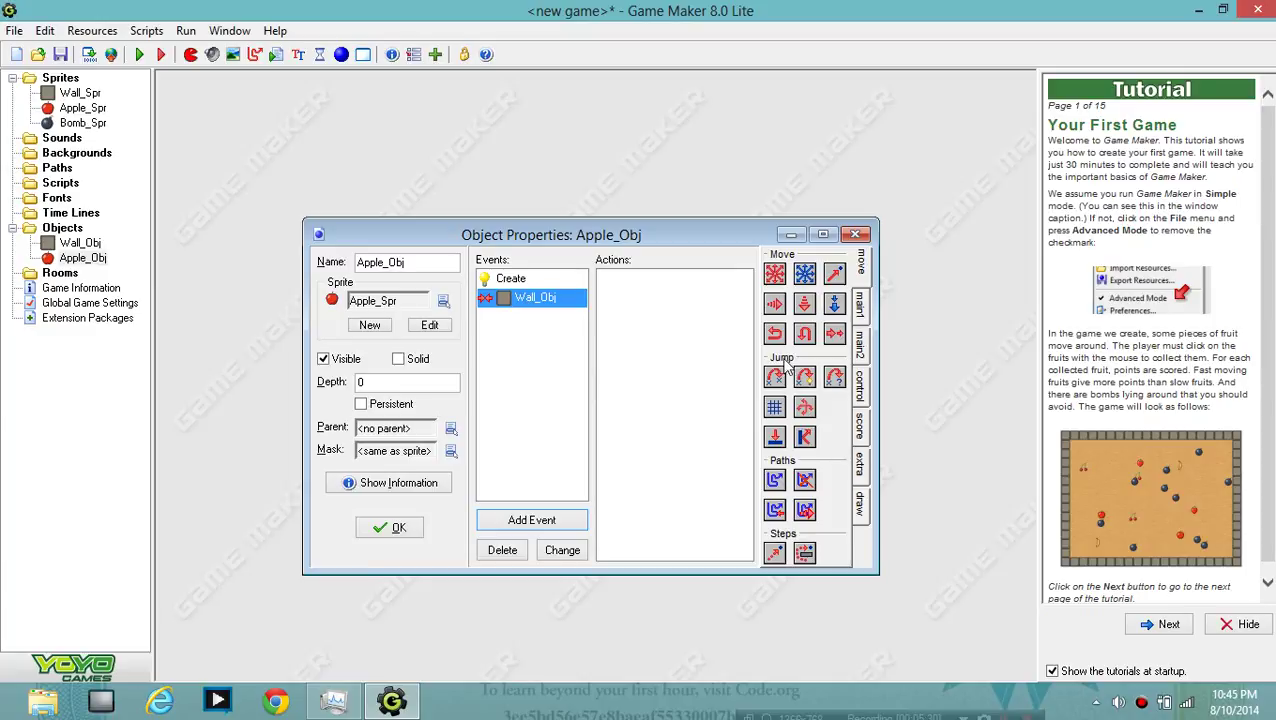
{"action": "left_click_drag", "start_coordinate": [806, 437], "coordinate": [684, 361]}
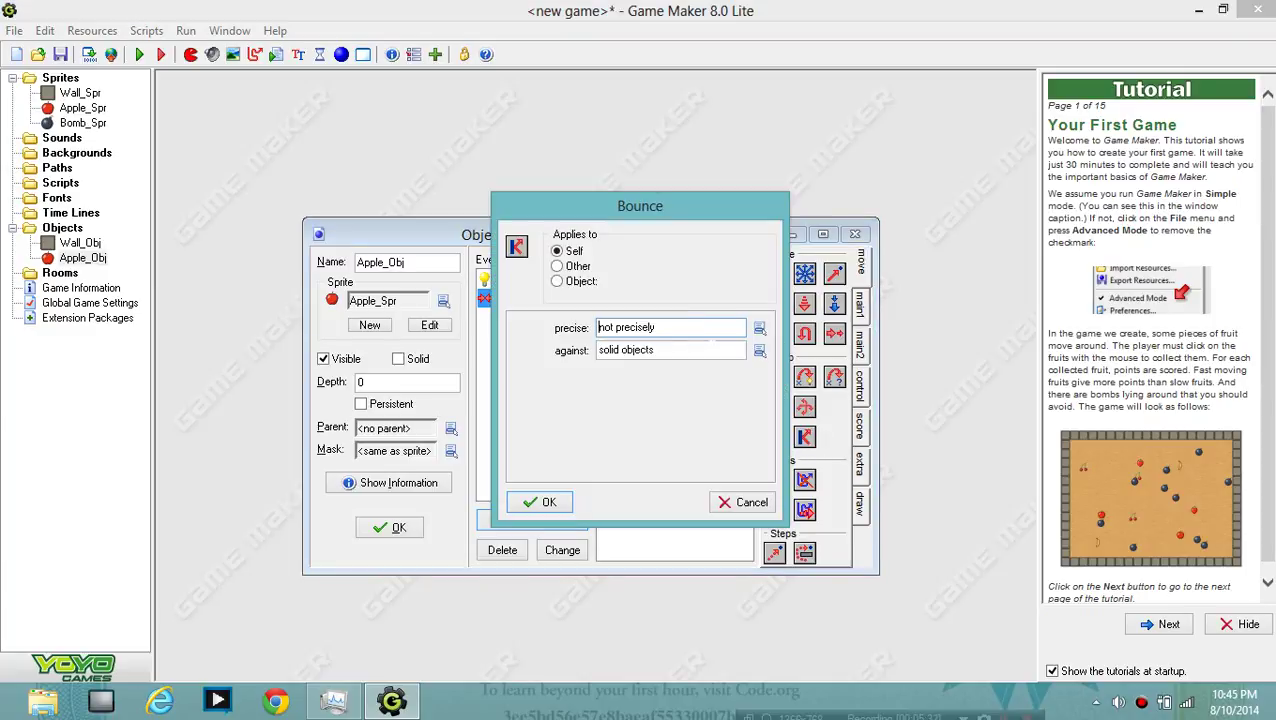
{"action": "left_click", "coordinate": [549, 502]}
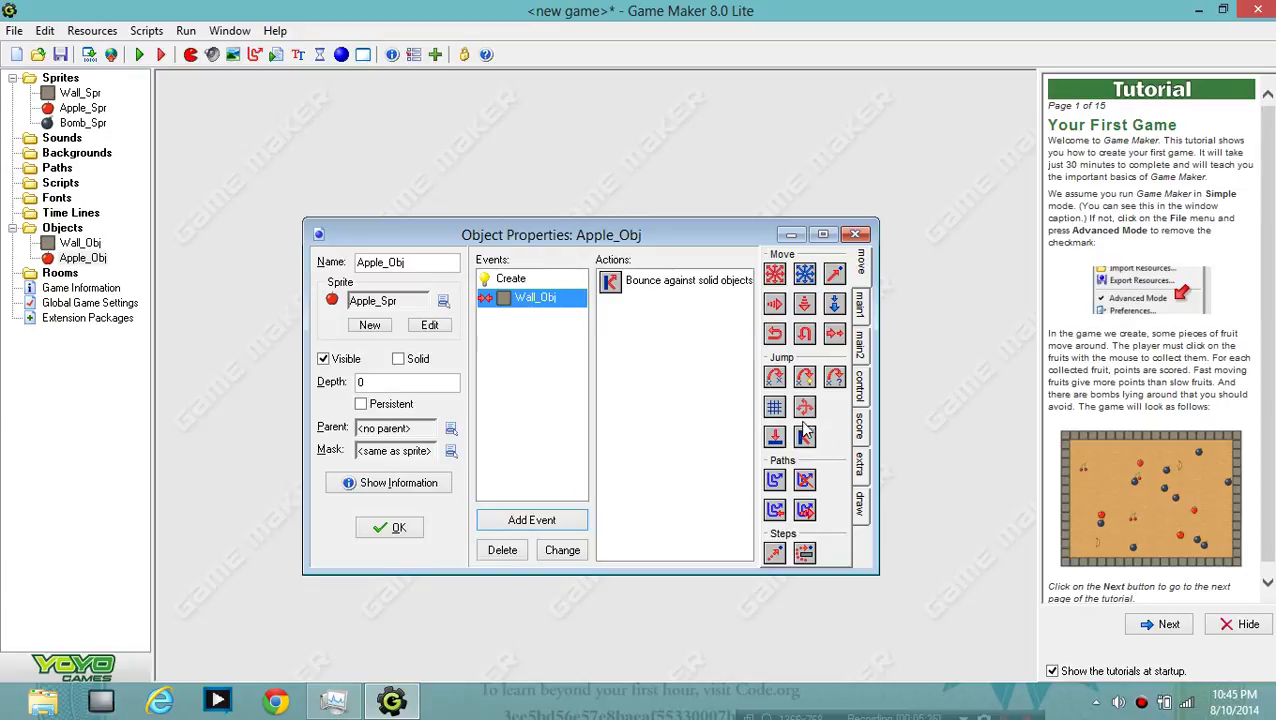
Add a Left pressed mouse event to the apple object.
{"action": "left_click", "coordinate": [532, 522]}
{"action": "left_click", "coordinate": [563, 400]}
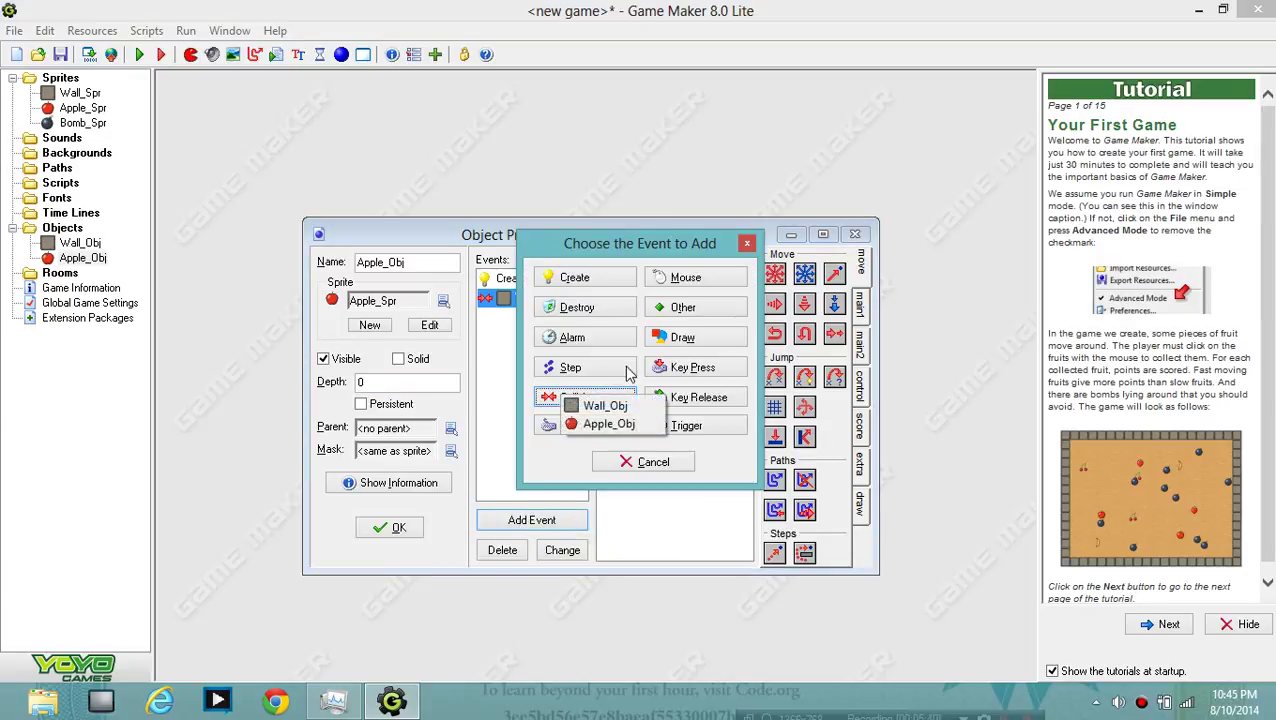
{"action": "left_click", "coordinate": [585, 465]}
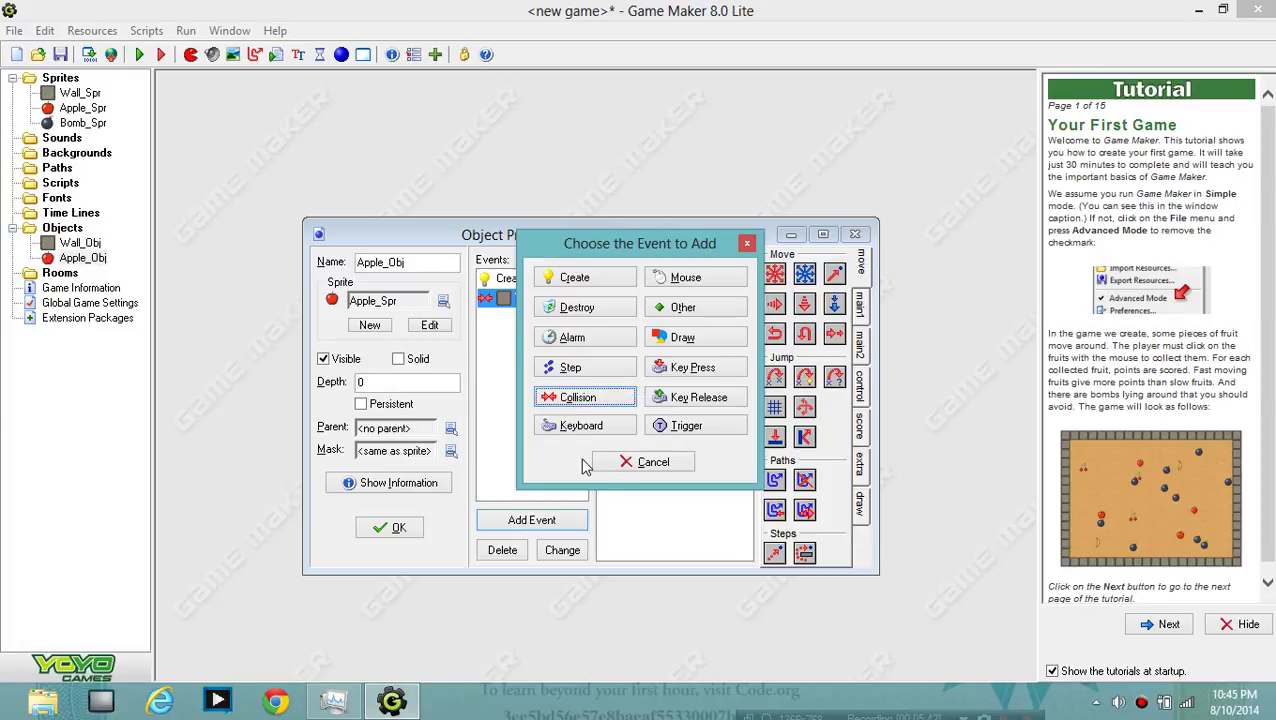
{"action": "left_click", "coordinate": [686, 280]}
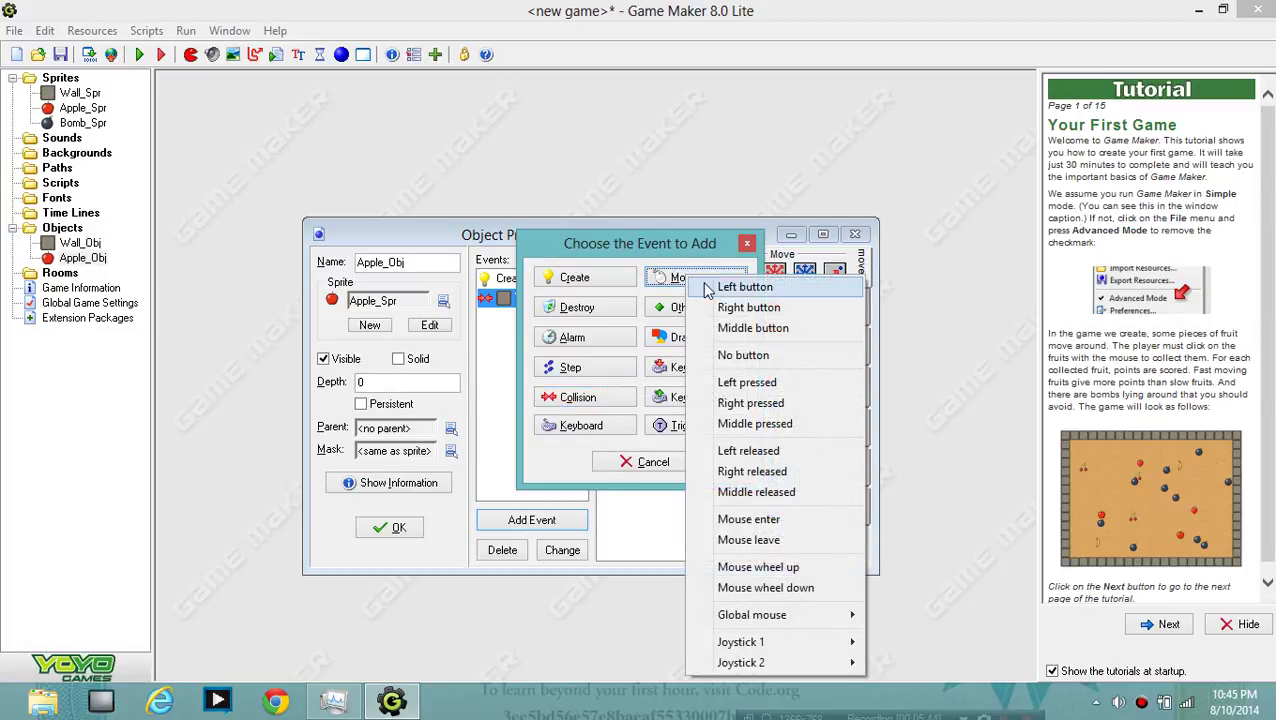
{"action": "left_click", "coordinate": [745, 382]}
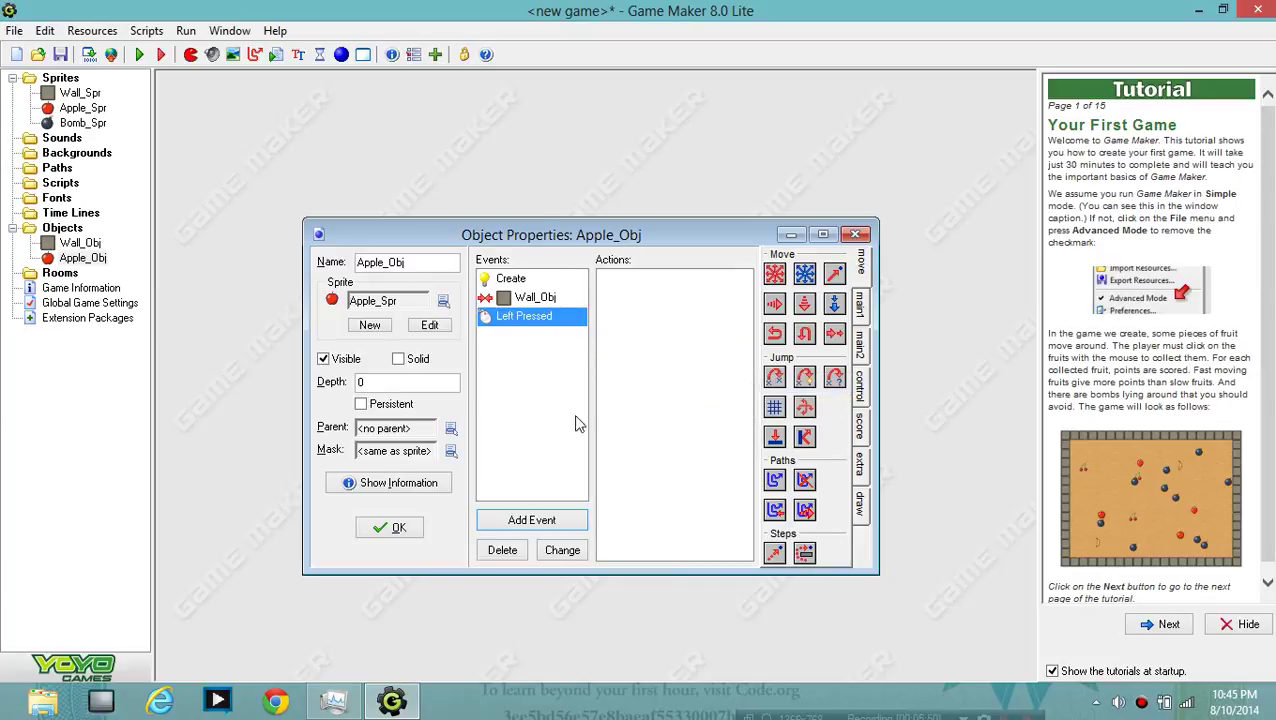
Add a Set Score action to the Left Pressed event with a new score of 5, made relative.
{"action": "left_click", "coordinate": [861, 424]}
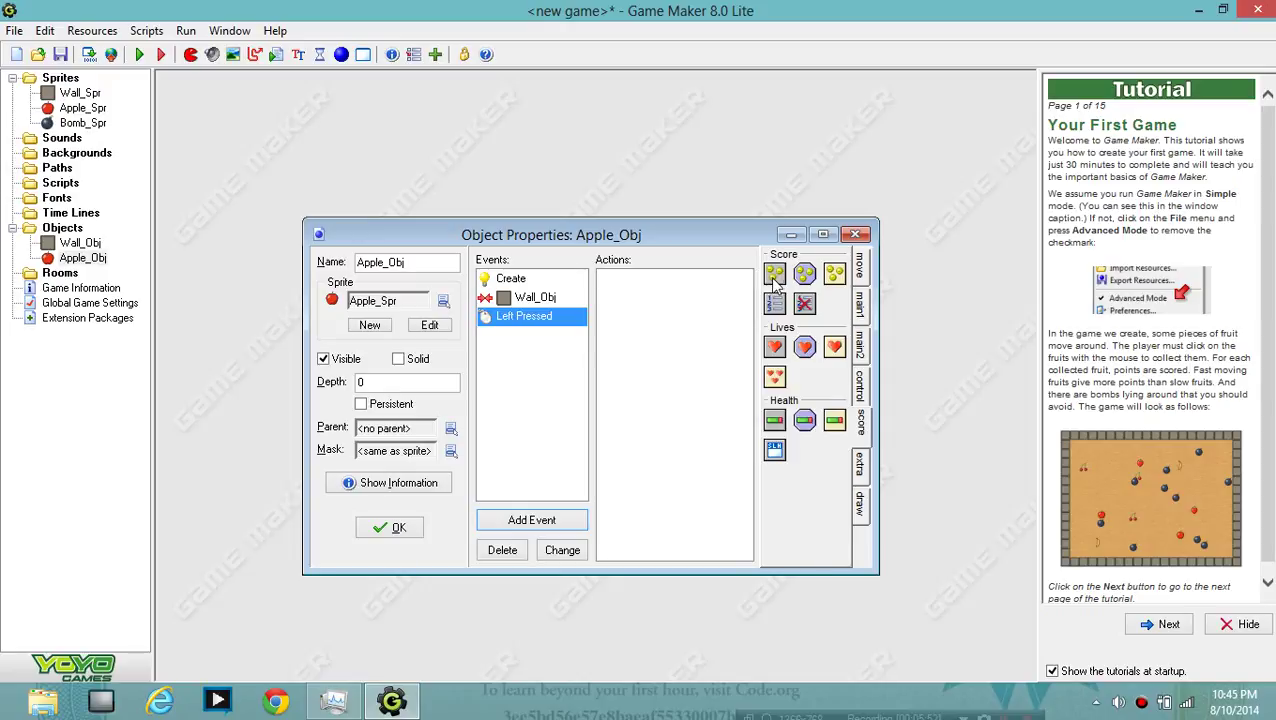
{"action": "left_click_drag", "start_coordinate": [777, 281], "coordinate": [649, 347]}
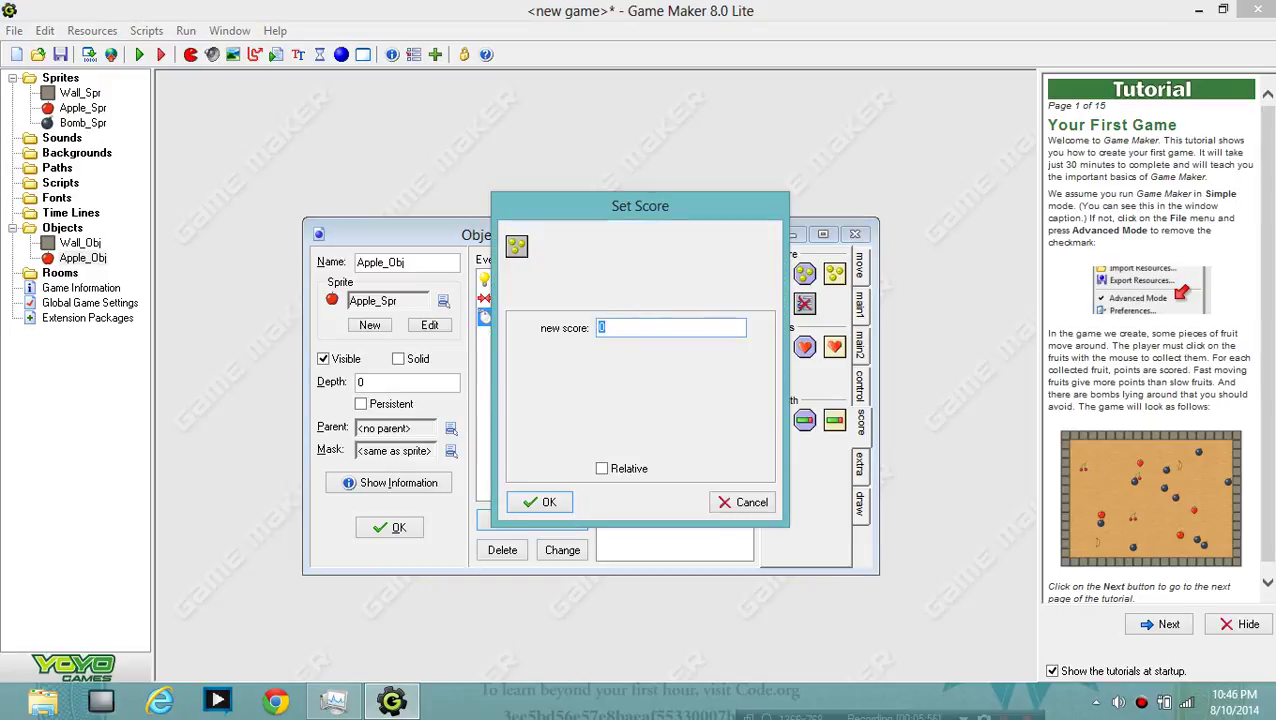
{"action": "left_click", "coordinate": [602, 469]}
{"action": "left_click", "coordinate": [547, 503]}
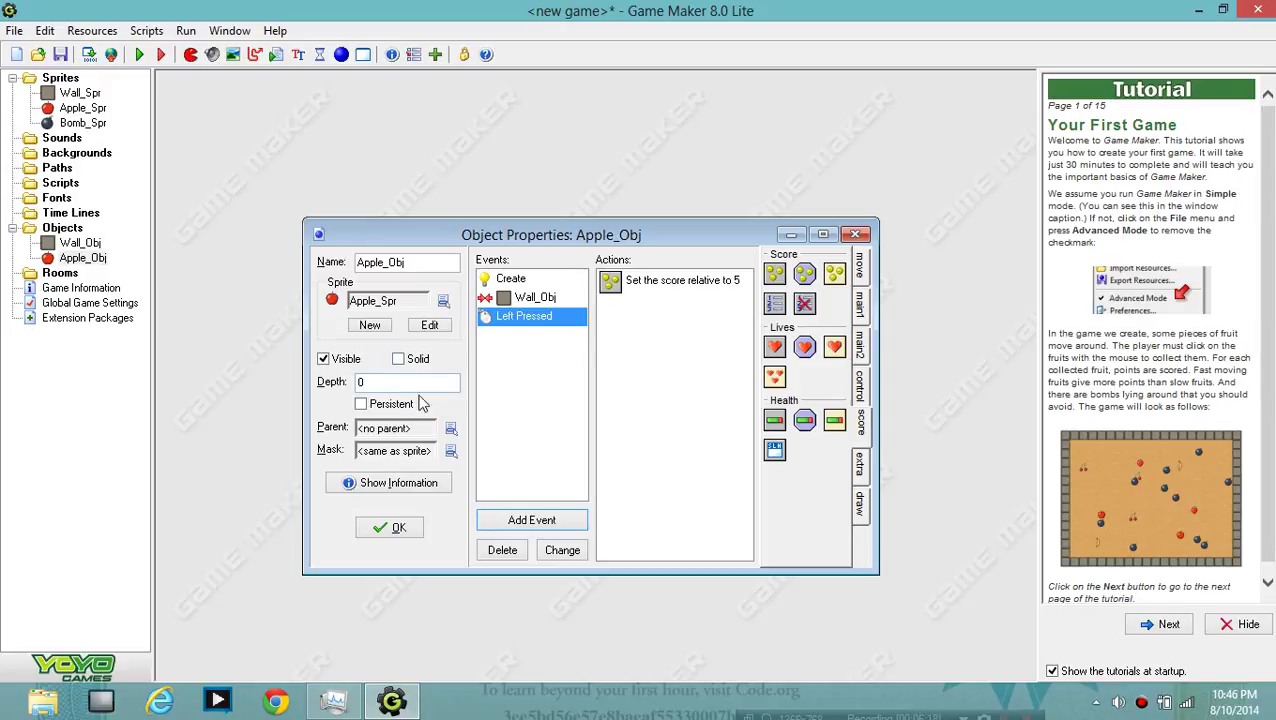
Close the apple object's properties and create a new object named Bomb_Obj that uses the Bomb_Spr sprite.
{"action": "left_click", "coordinate": [391, 527]}
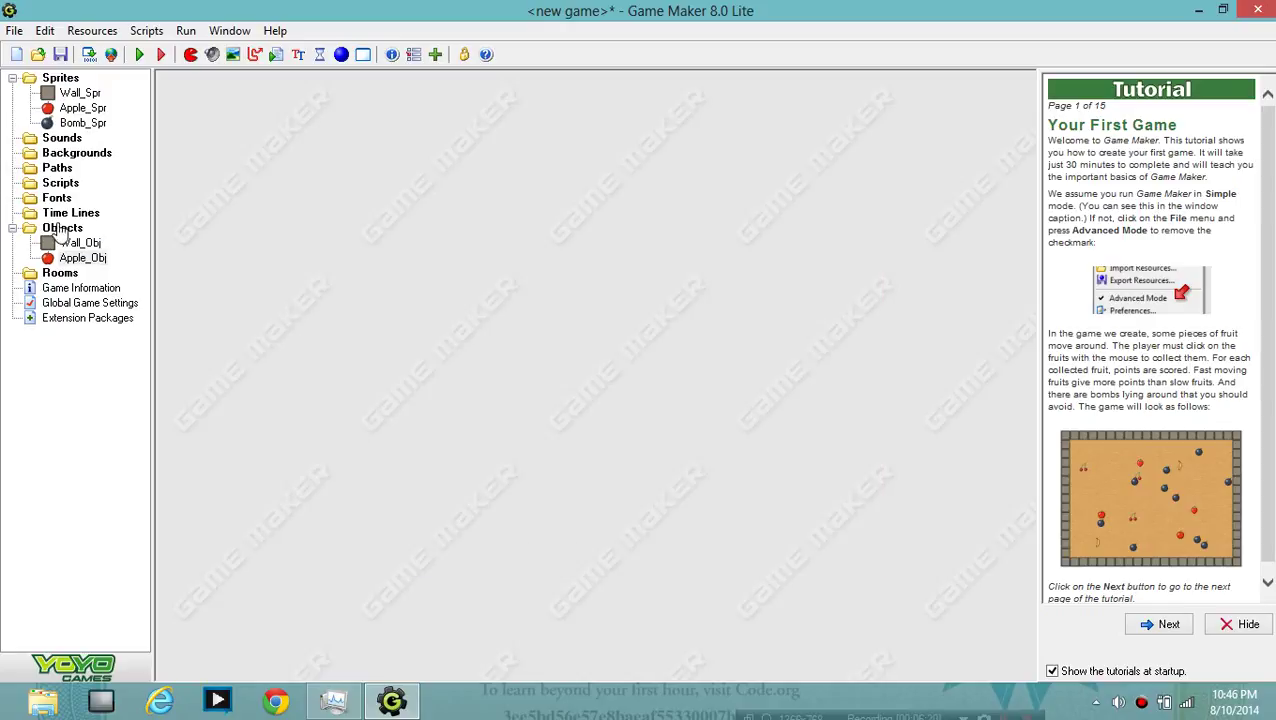
{"action": "left_click", "coordinate": [341, 54]}
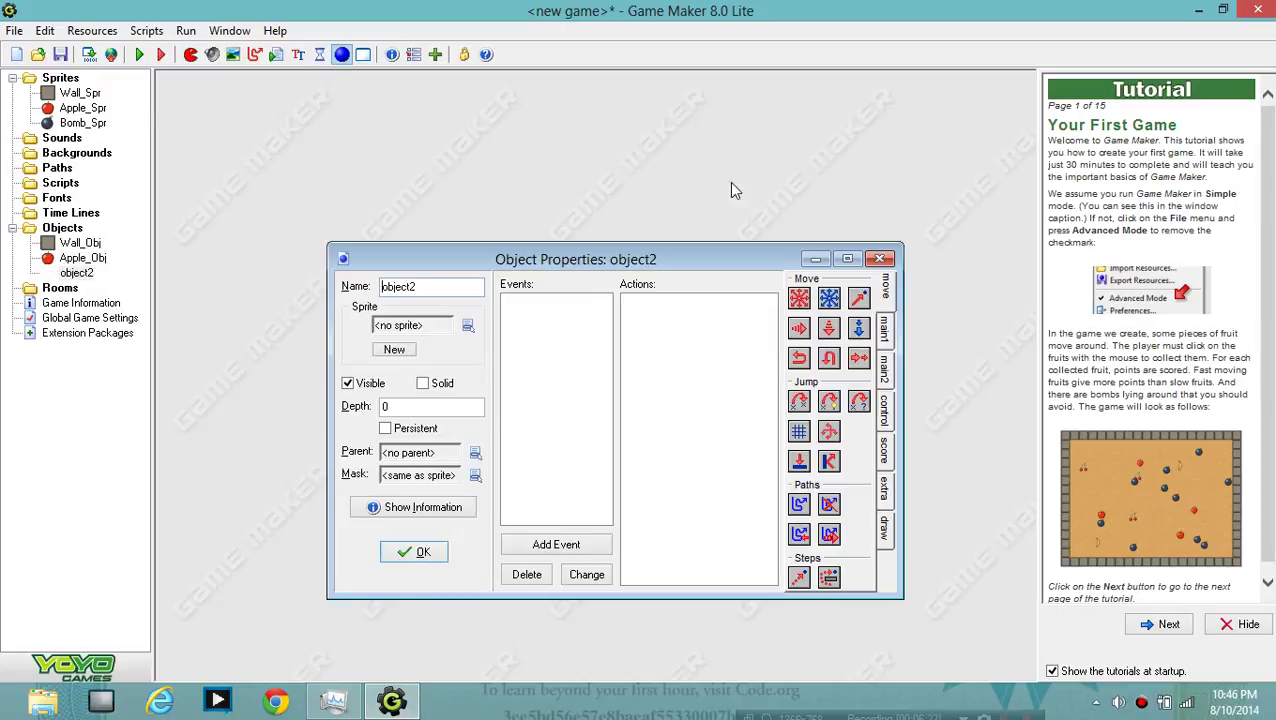
{"action": "left_click", "coordinate": [467, 325]}
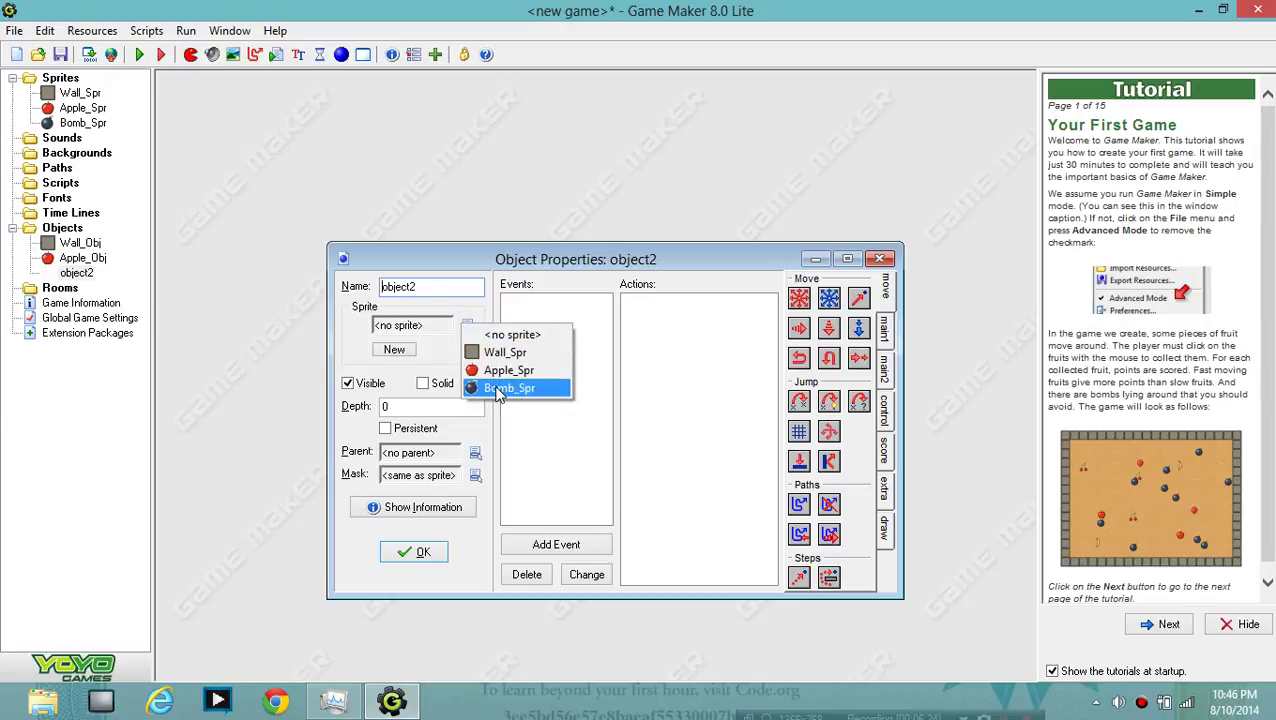
{"action": "left_click", "coordinate": [508, 388]}
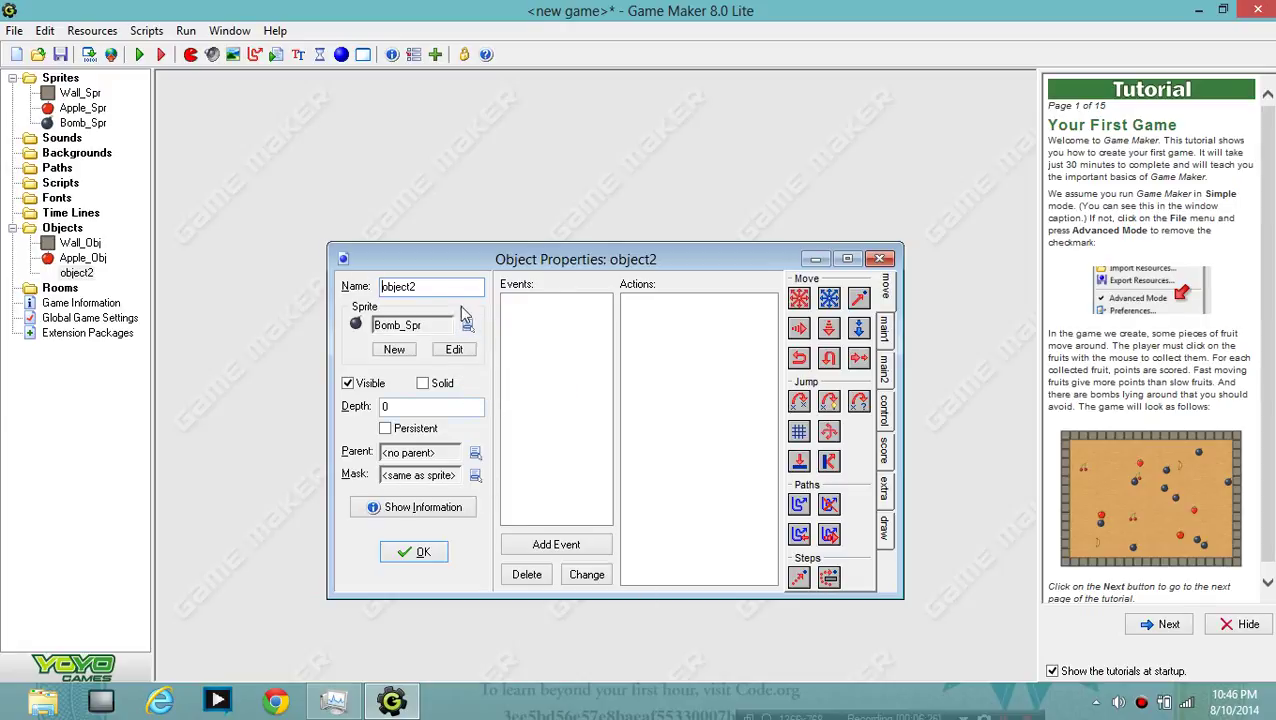
{"action": "double_click", "coordinate": [400, 286]}
{"action": "type", "text": "Bomb"}
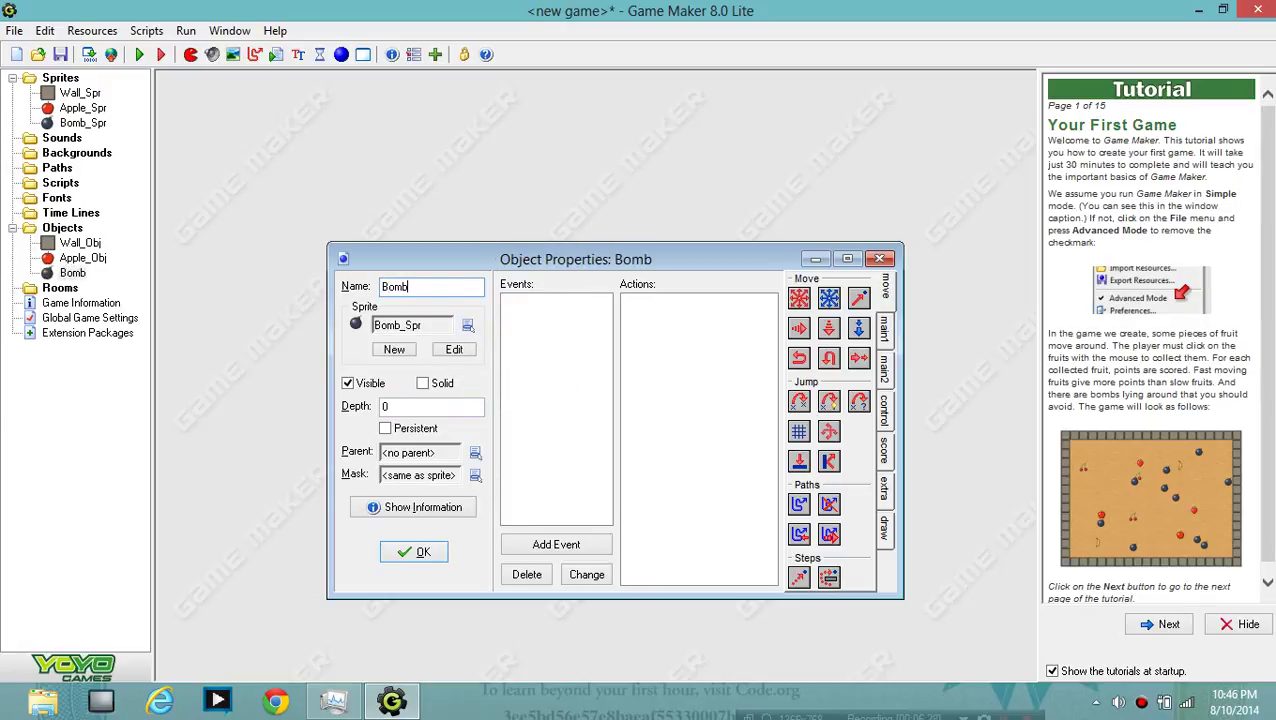
{"action": "type", "text": "_Obj"}
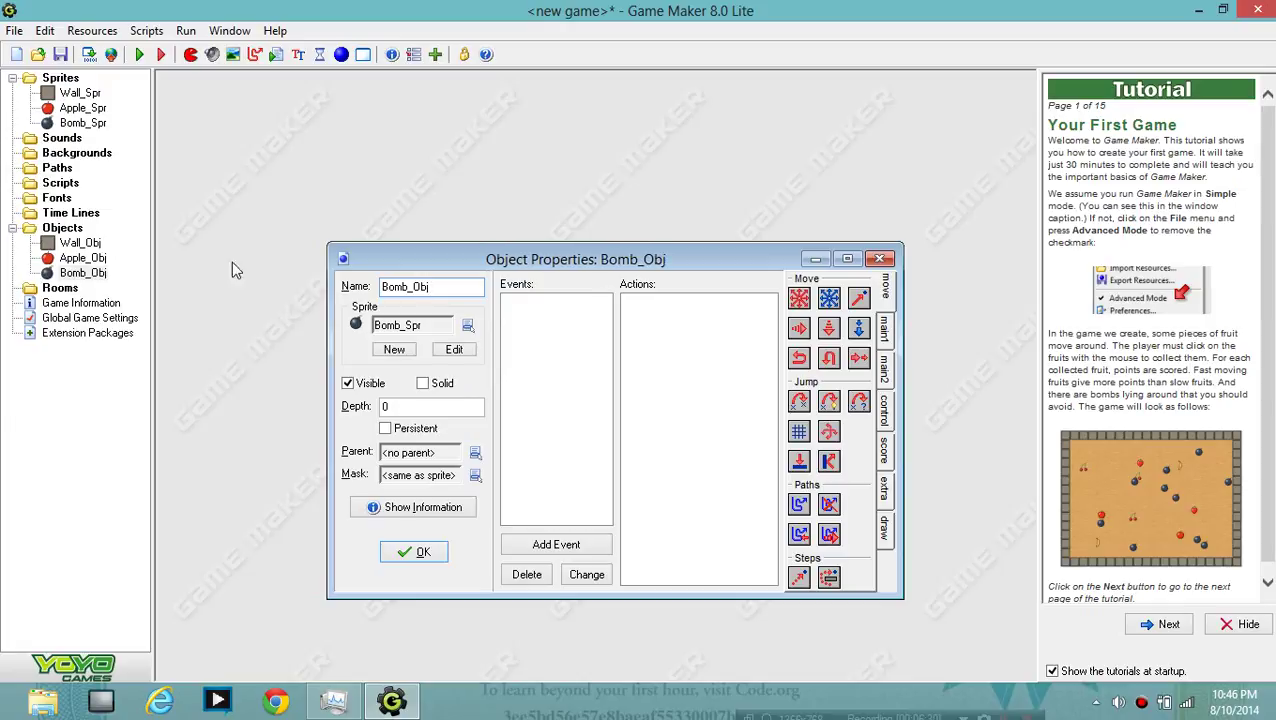
Add a Create event to the bomb object and place a Move Fixed action in it.
{"action": "left_click", "coordinate": [553, 544]}
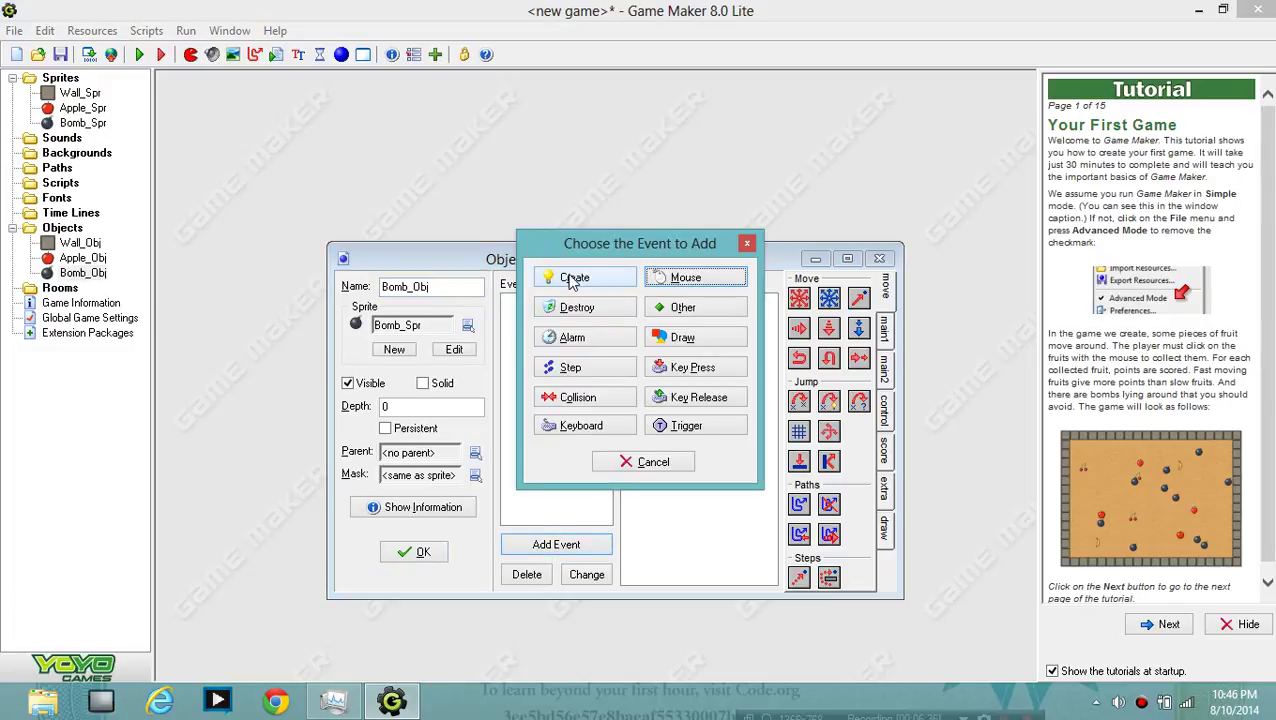
{"action": "left_click", "coordinate": [570, 278]}
{"action": "left_click_drag", "start_coordinate": [799, 298], "coordinate": [726, 345]}
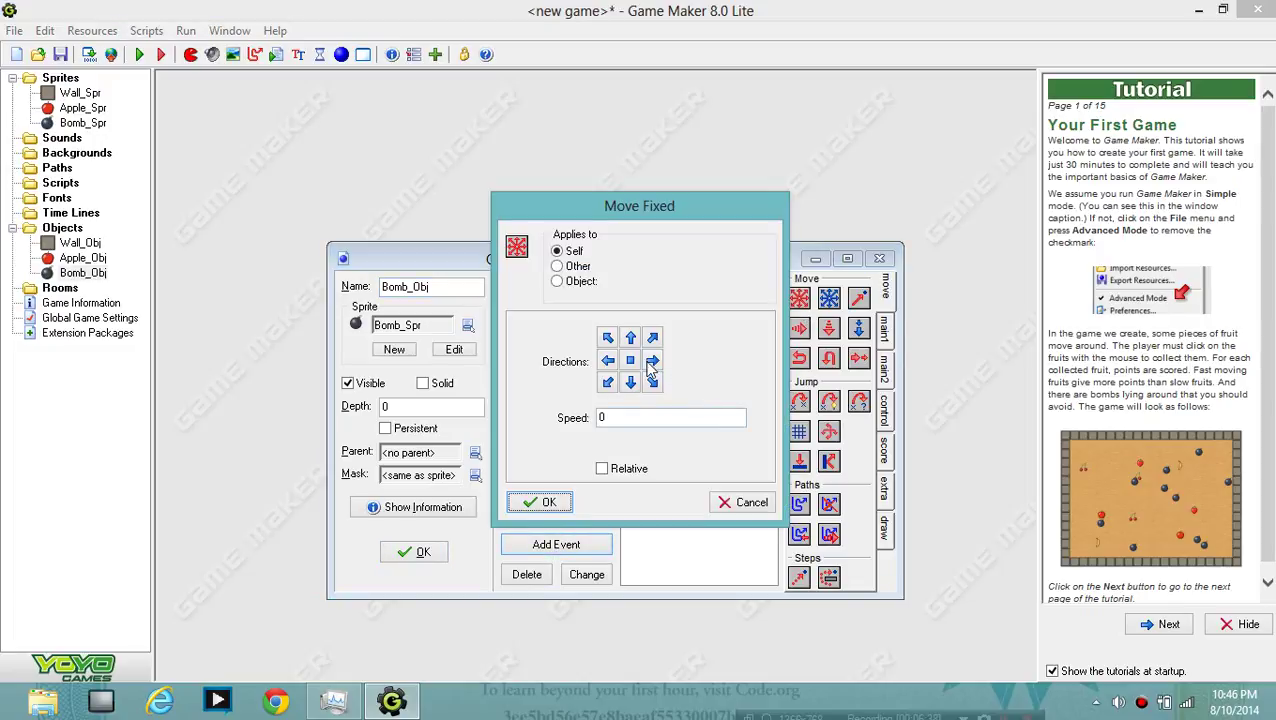
Enable all eight outward directions in the bomb's Move Fixed action and set its speed to 5.
{"action": "left_click", "coordinate": [631, 338]}
{"action": "left_click", "coordinate": [652, 337]}
{"action": "left_click", "coordinate": [652, 360]}
{"action": "left_click", "coordinate": [652, 382]}
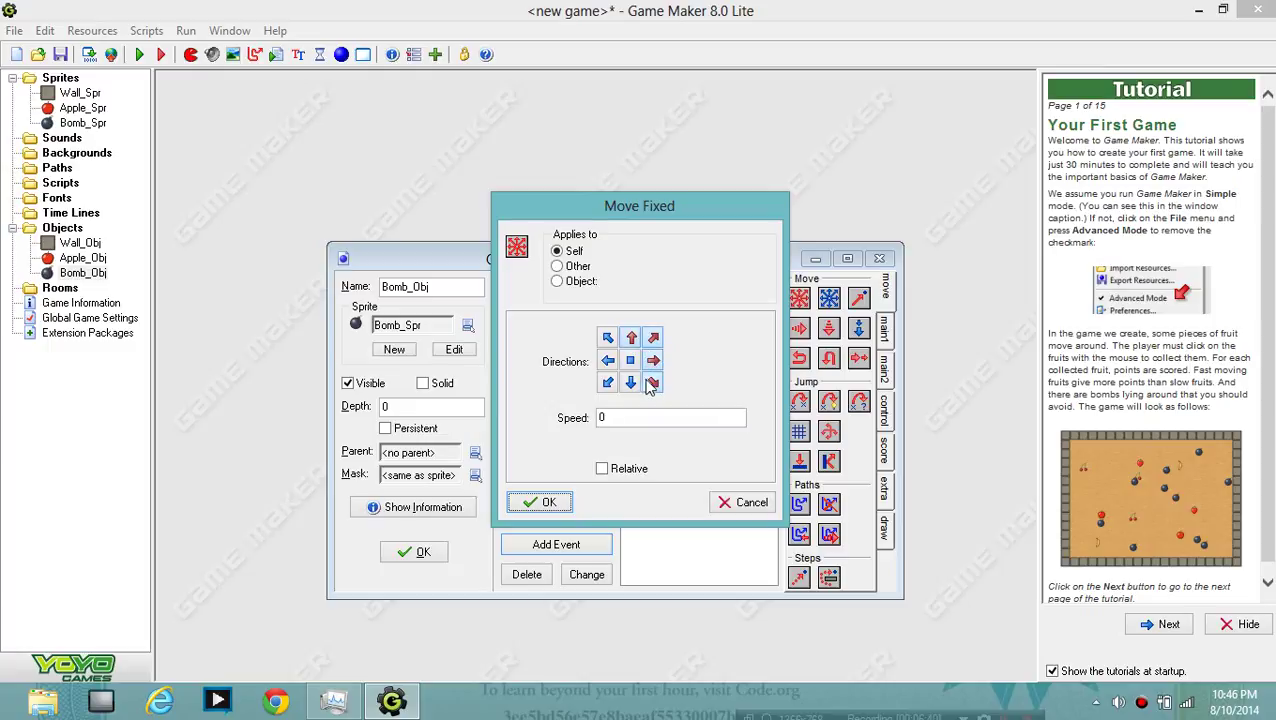
{"action": "left_click", "coordinate": [630, 382]}
{"action": "left_click", "coordinate": [608, 360]}
{"action": "left_click", "coordinate": [608, 337]}
{"action": "left_click", "coordinate": [608, 382]}
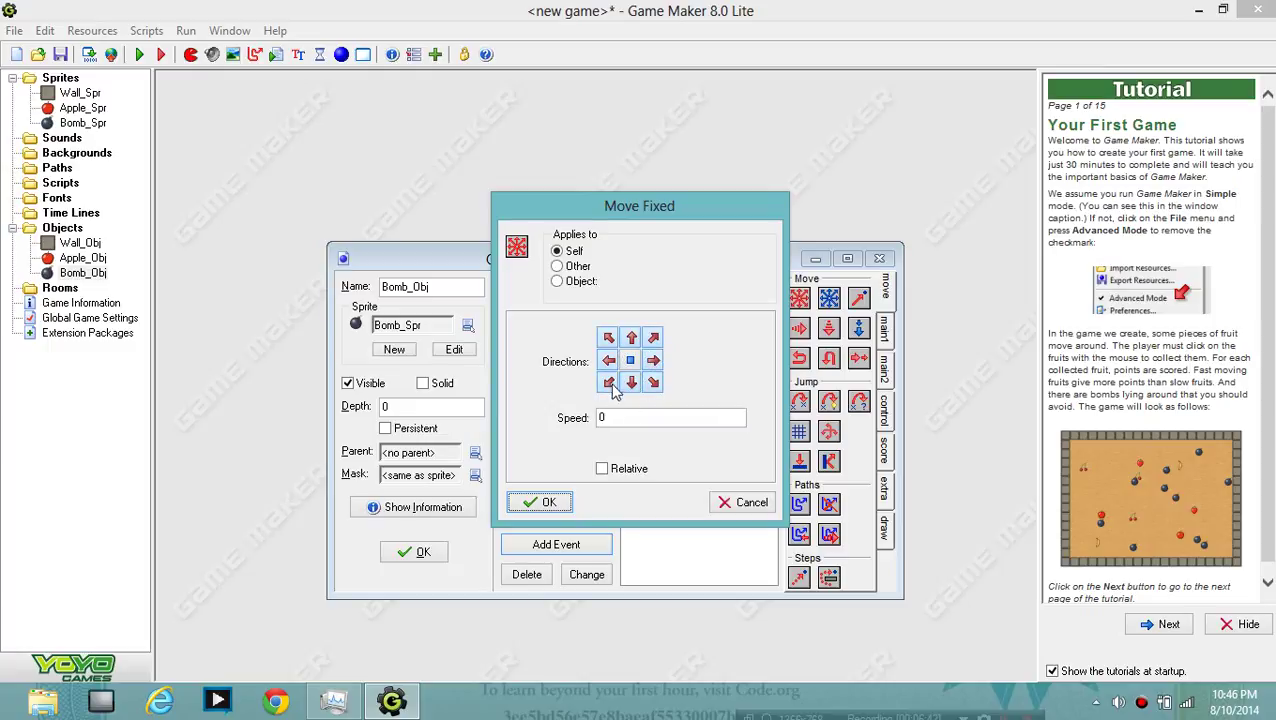
{"action": "left_click", "coordinate": [602, 418]}
{"action": "type", "text": "5"}
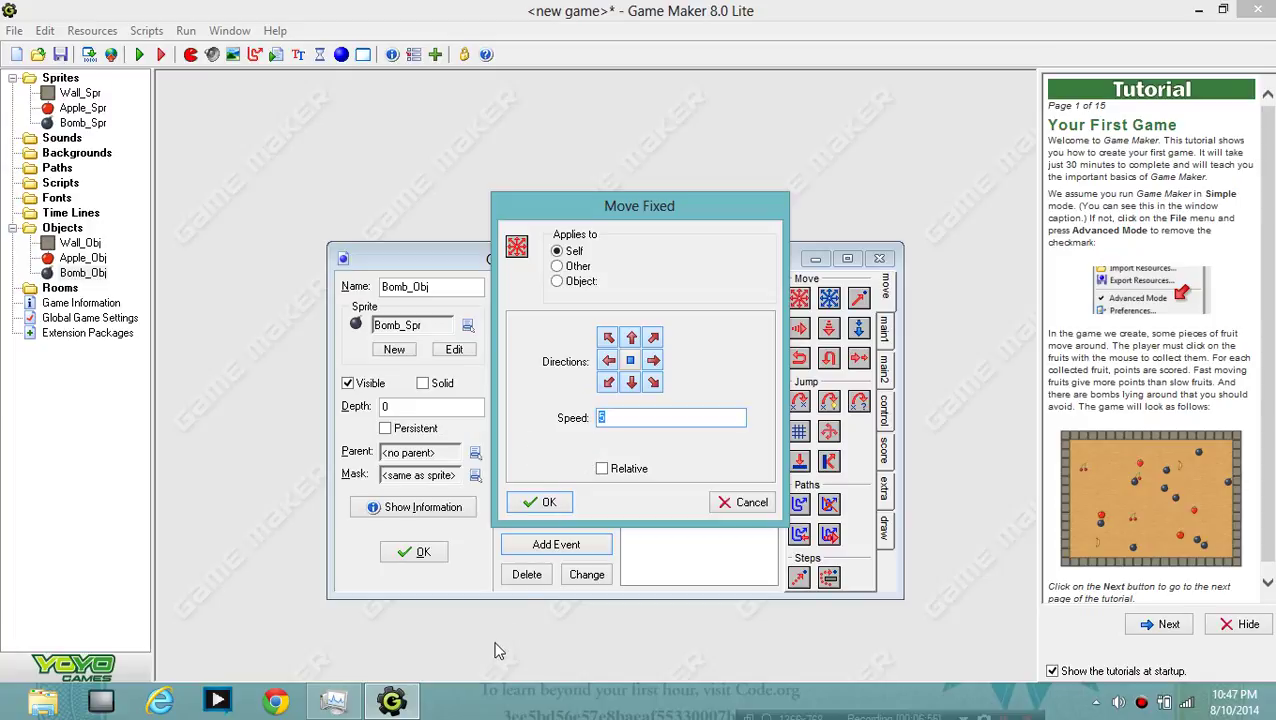
{"action": "left_click", "coordinate": [543, 505]}
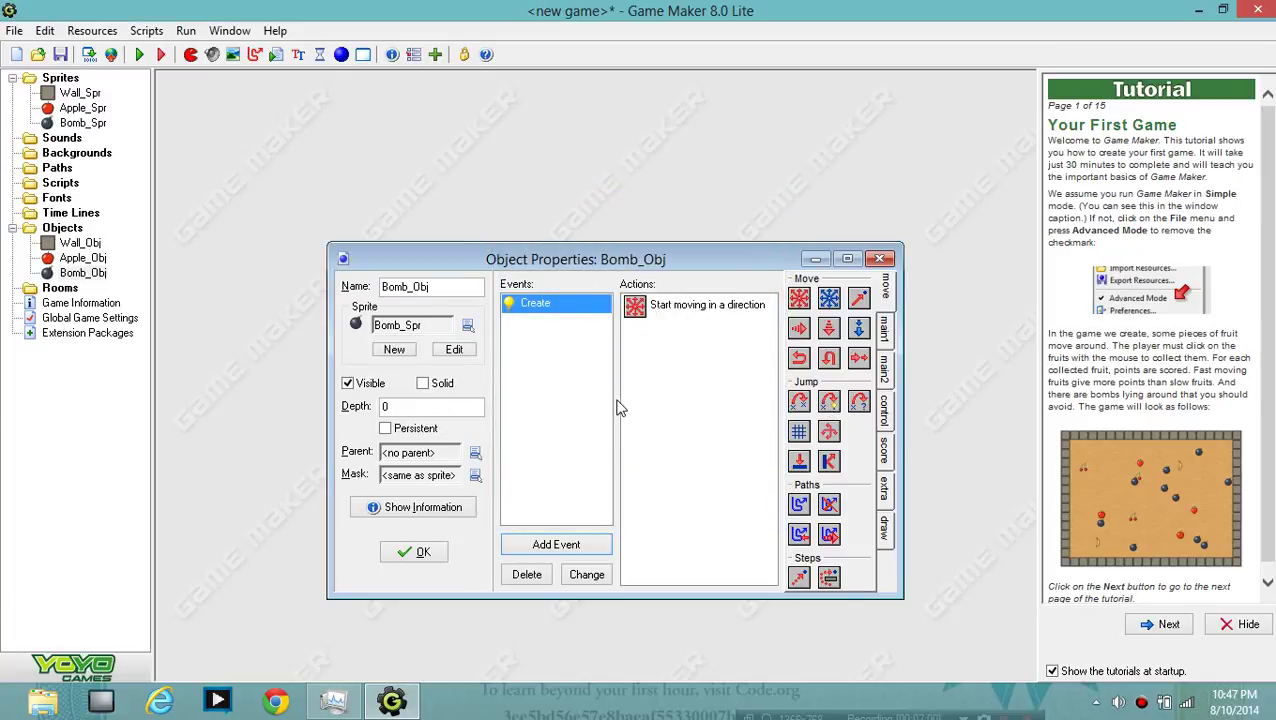
Add a collision event with Wall_Obj to the bomb object, containing a Bounce action against solid objects.
{"action": "left_click", "coordinate": [552, 542]}
{"action": "left_click", "coordinate": [568, 400]}
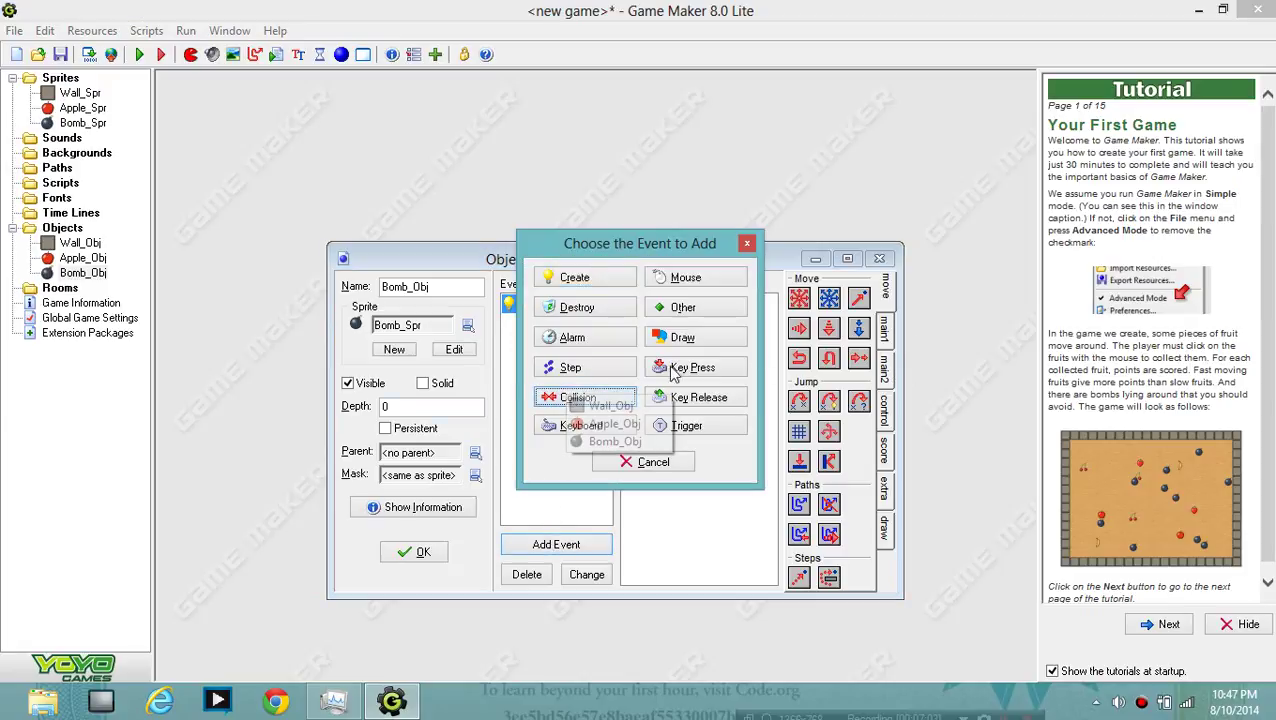
{"action": "left_click", "coordinate": [620, 406]}
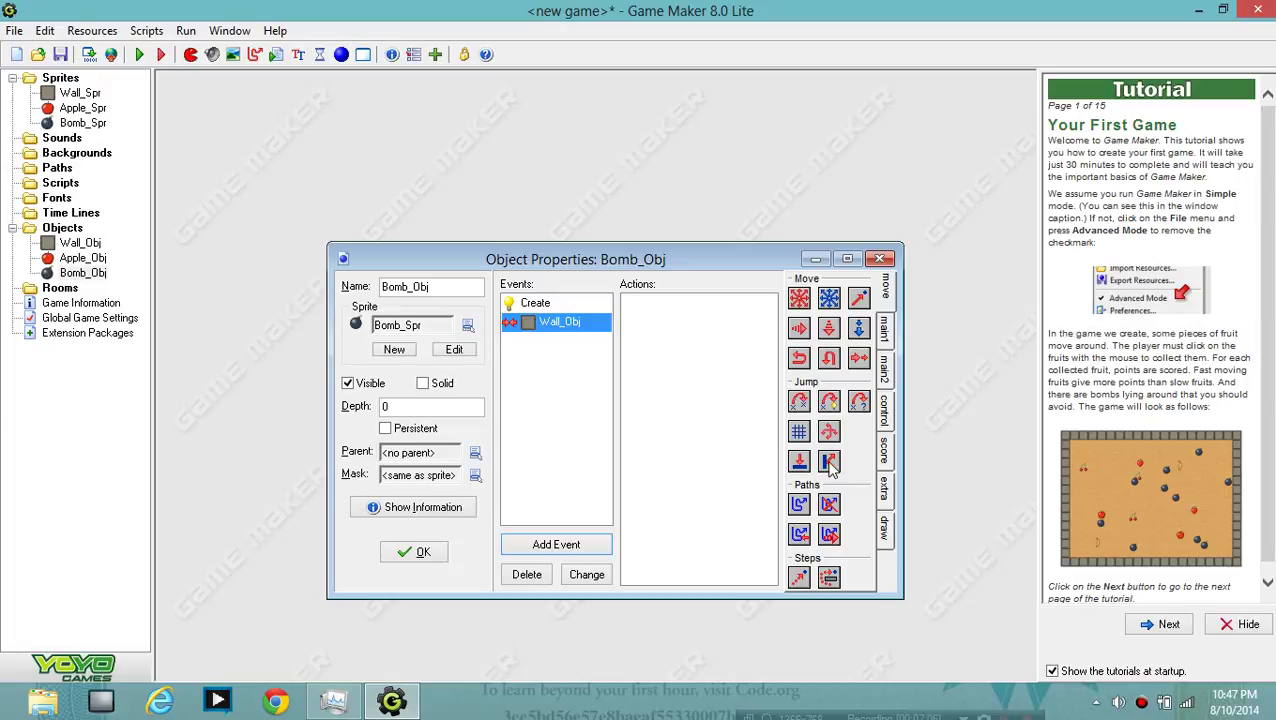
{"action": "left_click_drag", "start_coordinate": [828, 461], "coordinate": [641, 385]}
{"action": "left_click", "coordinate": [541, 501]}
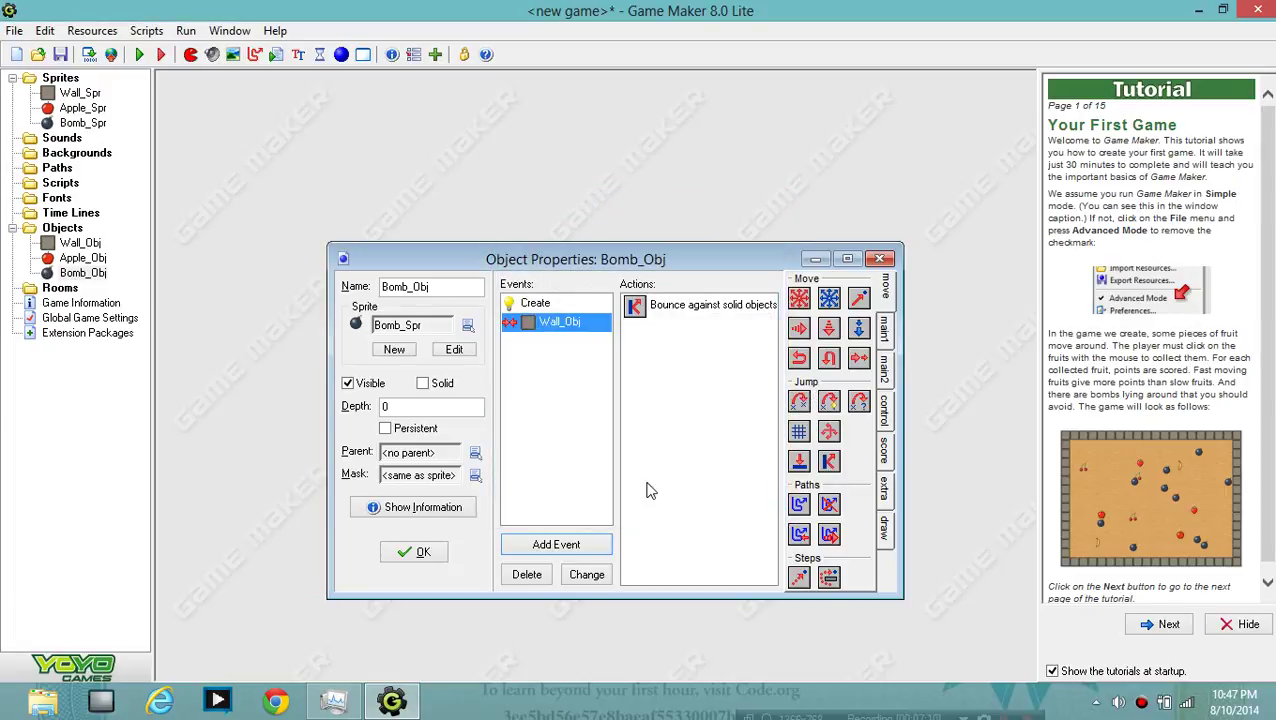
Add a collision event with Apple_Obj to the bomb object, containing a Bounce action set to not precisely against solid objects.
{"action": "left_click", "coordinate": [590, 545]}
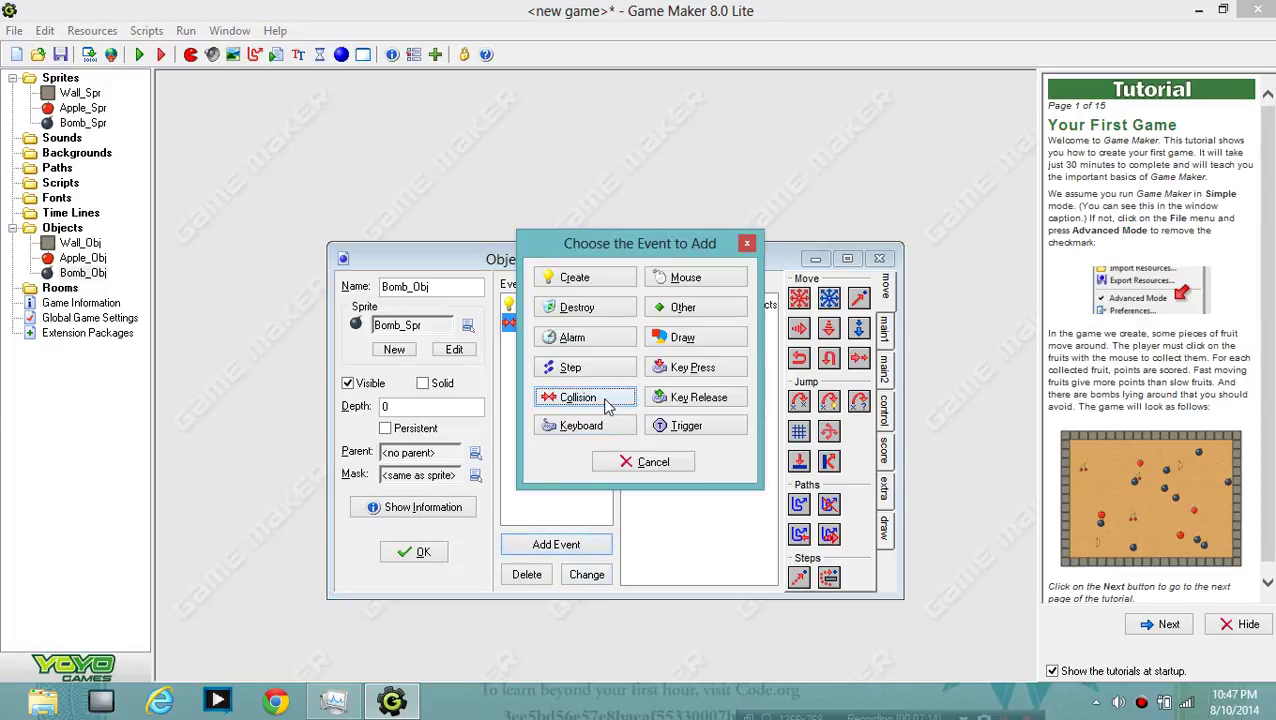
{"action": "left_click", "coordinate": [607, 404]}
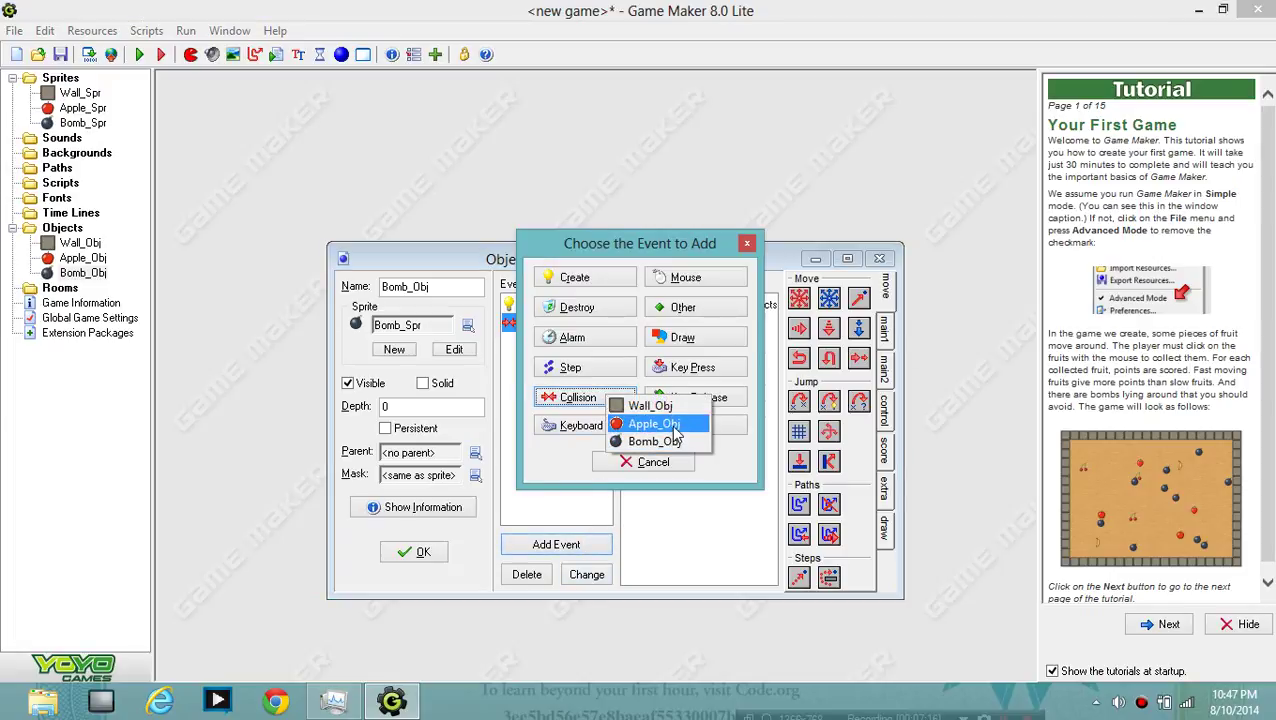
{"action": "left_click", "coordinate": [674, 428]}
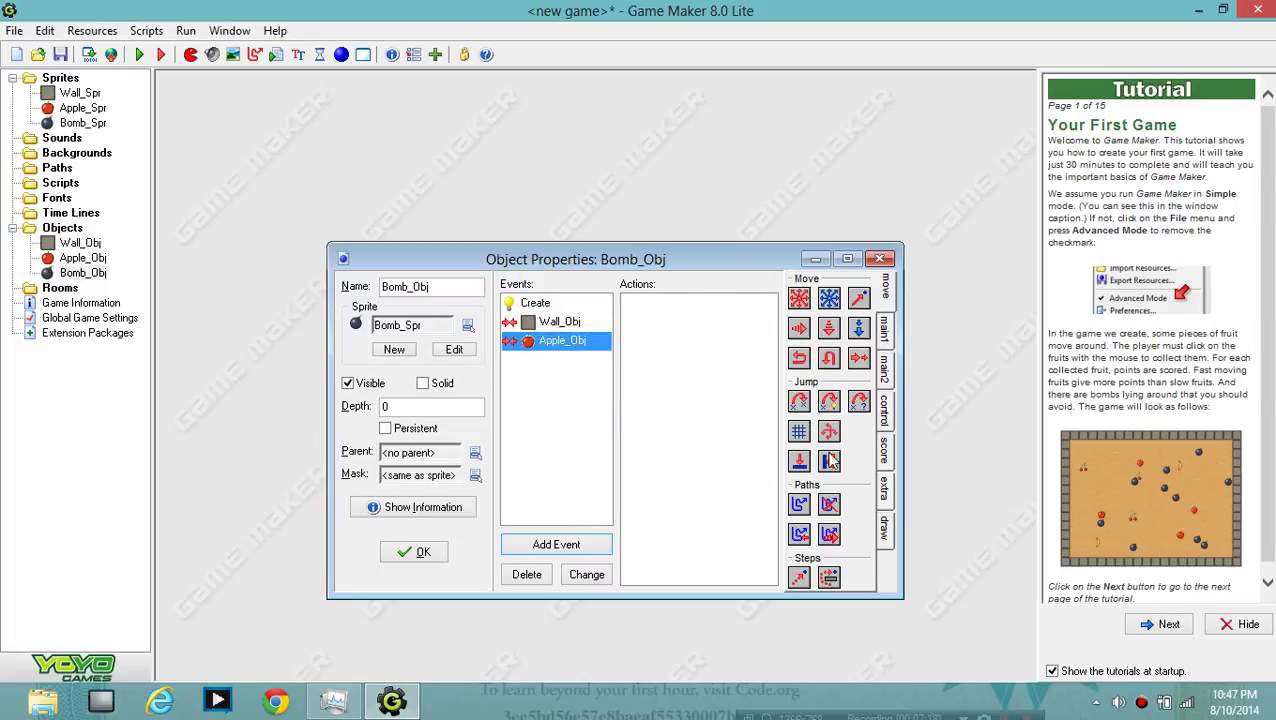
{"action": "left_click_drag", "start_coordinate": [829, 462], "coordinate": [698, 408]}
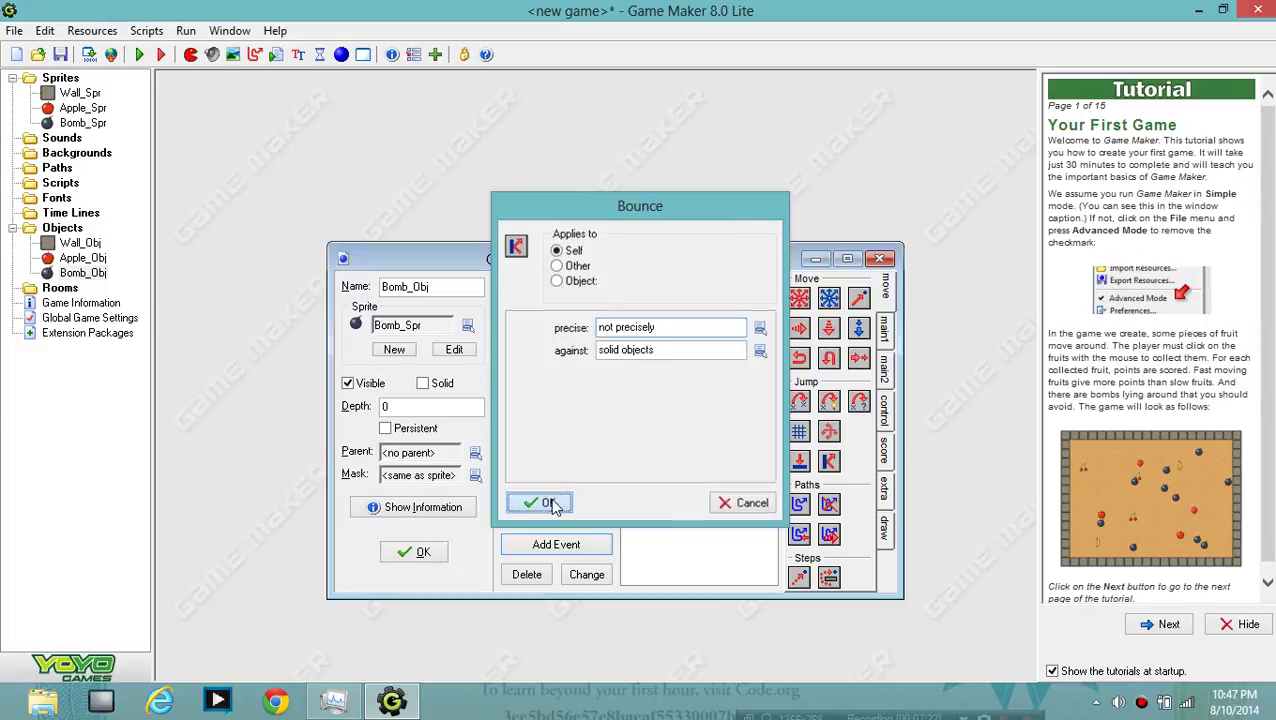
{"action": "left_click", "coordinate": [545, 501]}
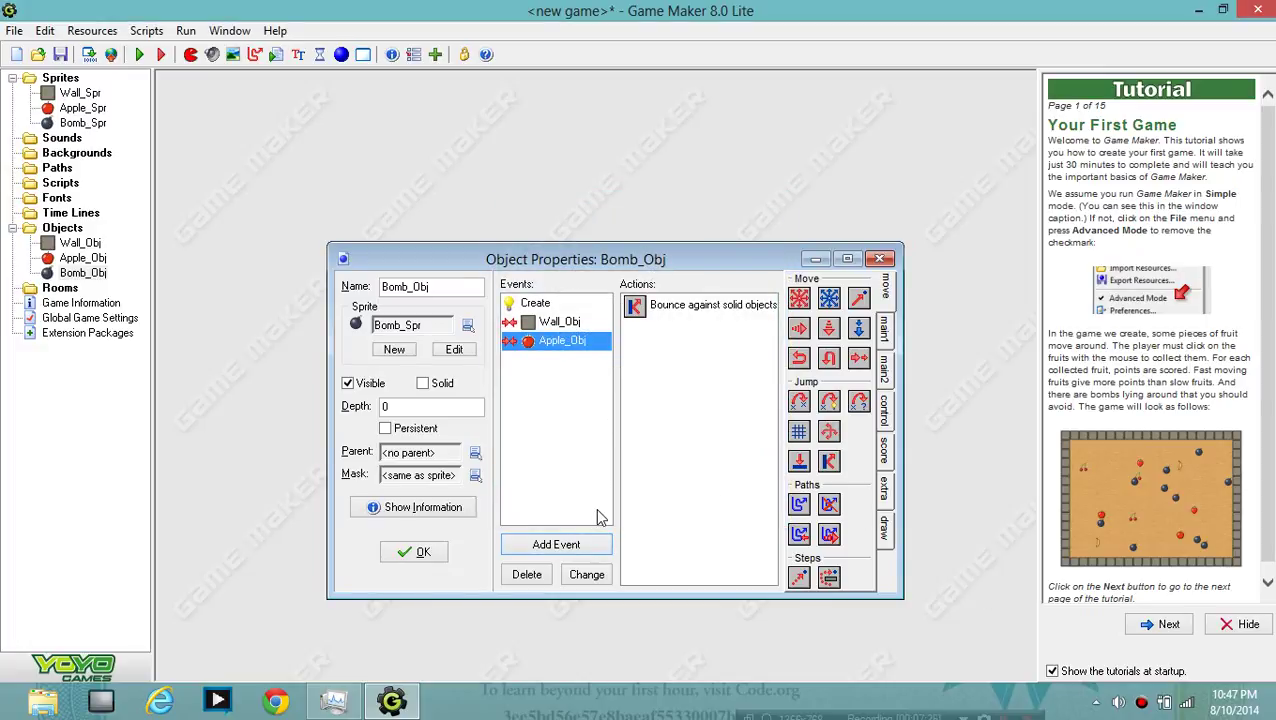
Add a Left pressed mouse event with an End Game action to the bomb object and confirm the object's properties.
{"action": "left_click", "coordinate": [585, 542]}
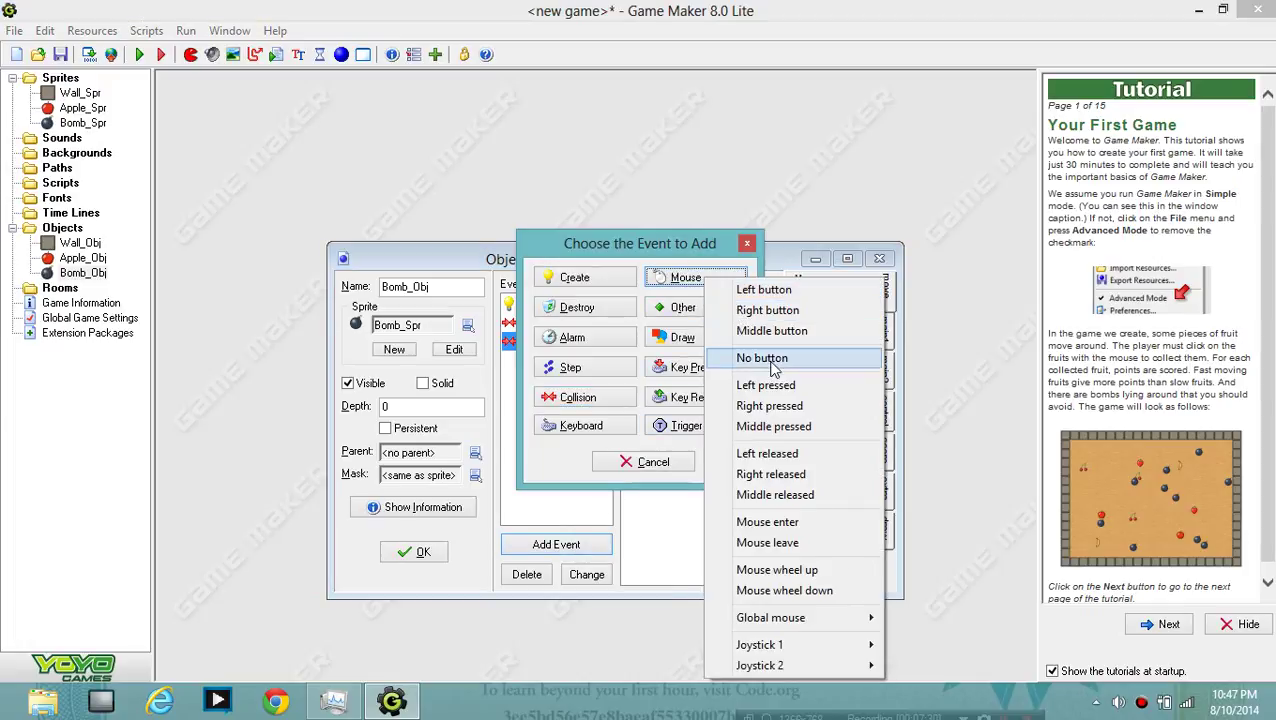
{"action": "left_click", "coordinate": [763, 384]}
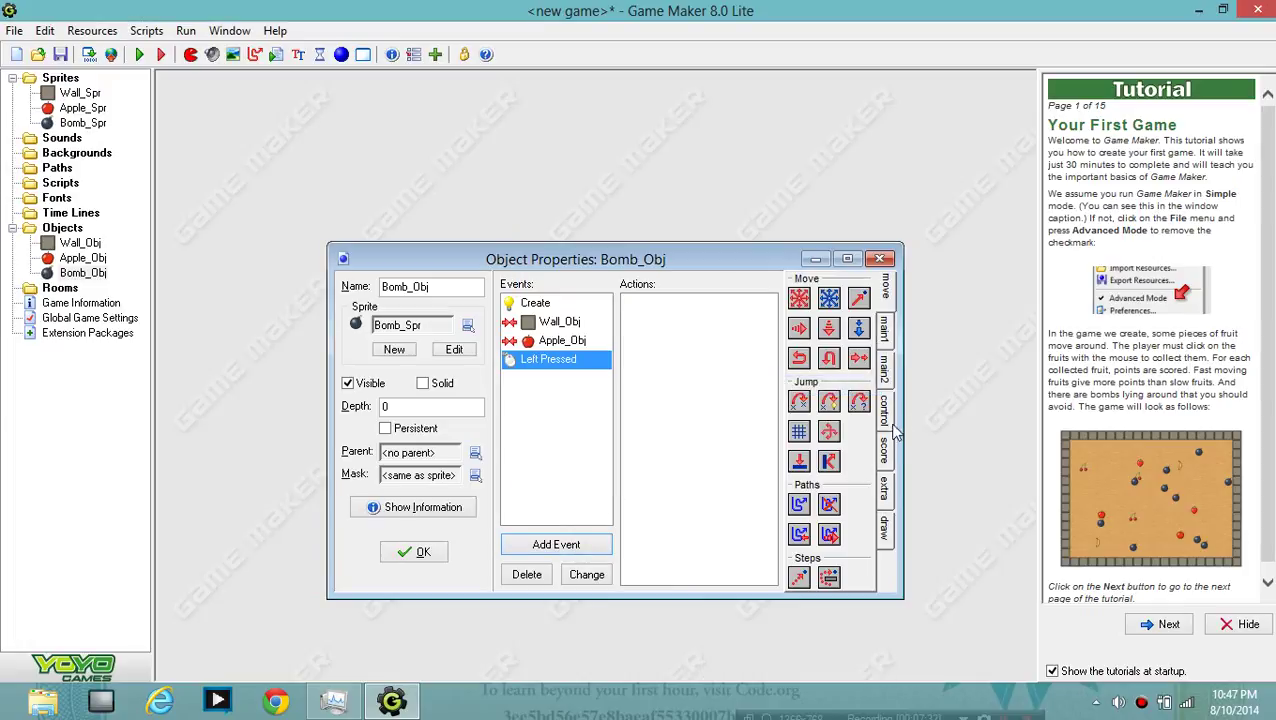
{"action": "left_click", "coordinate": [889, 383]}
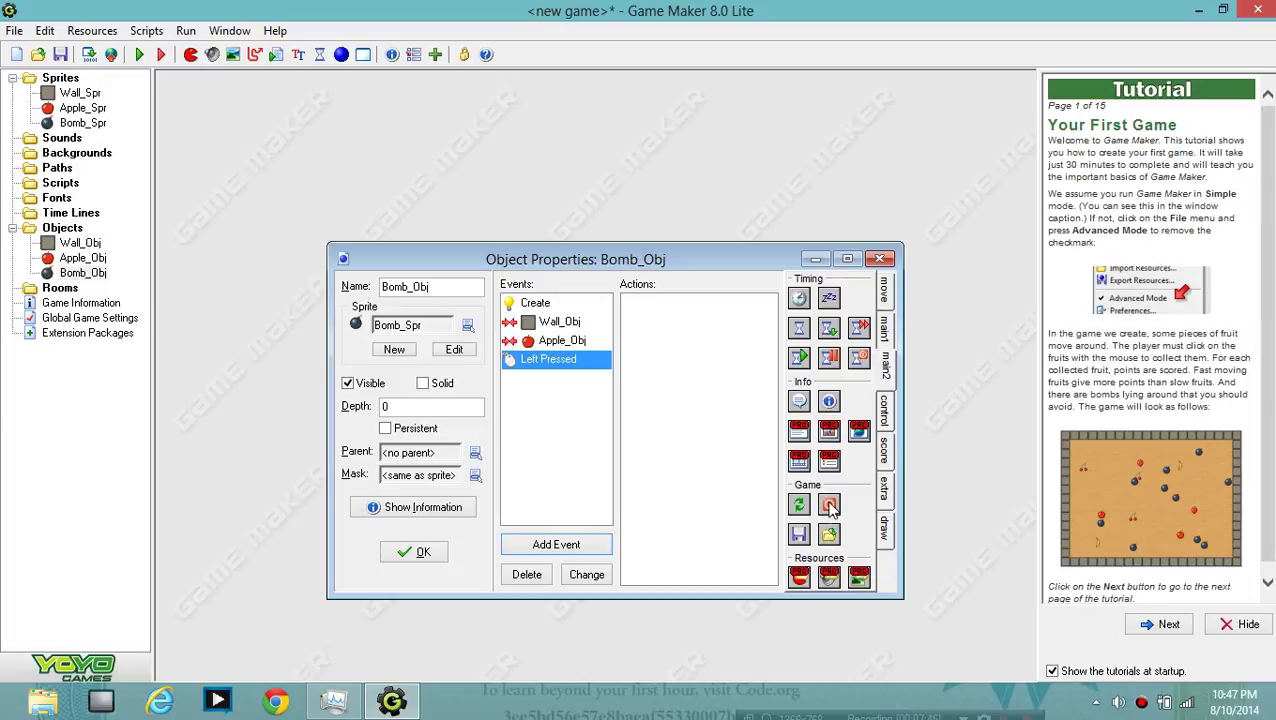
{"action": "left_click_drag", "start_coordinate": [831, 508], "coordinate": [700, 335]}
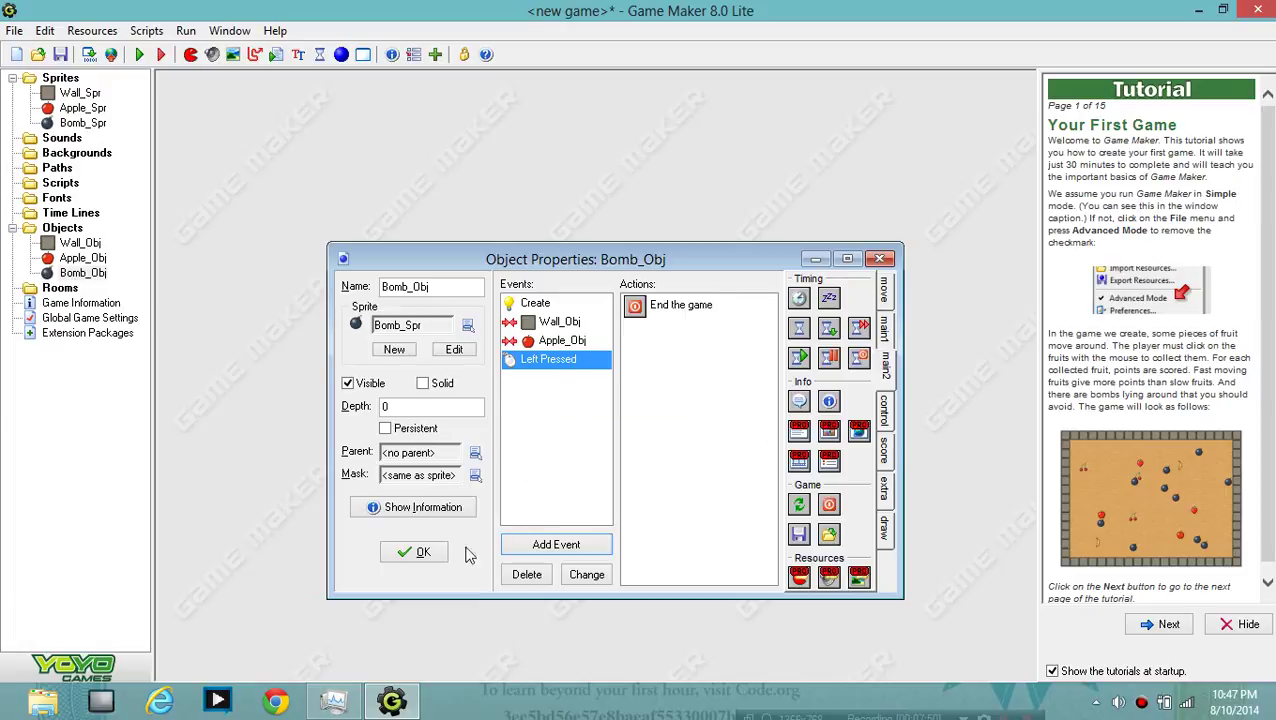
{"action": "left_click", "coordinate": [423, 553]}
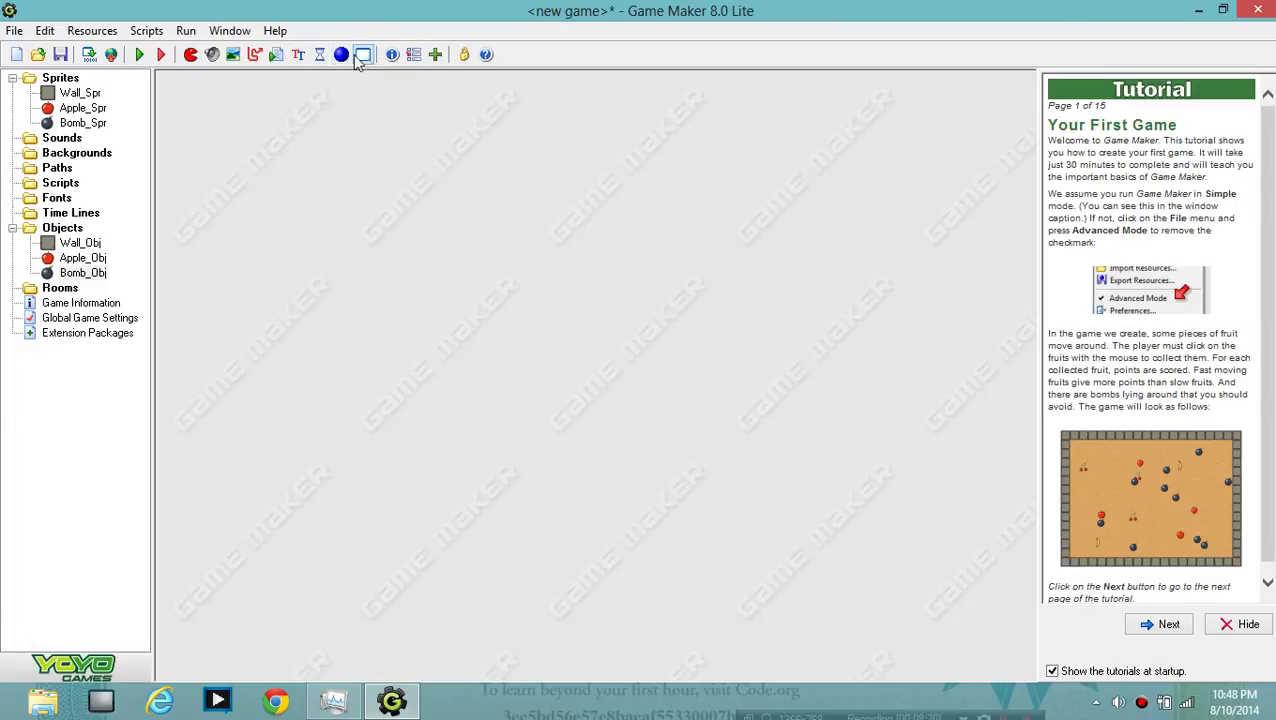
Create a new room and maximize its properties window.
{"action": "left_click", "coordinate": [108, 32]}
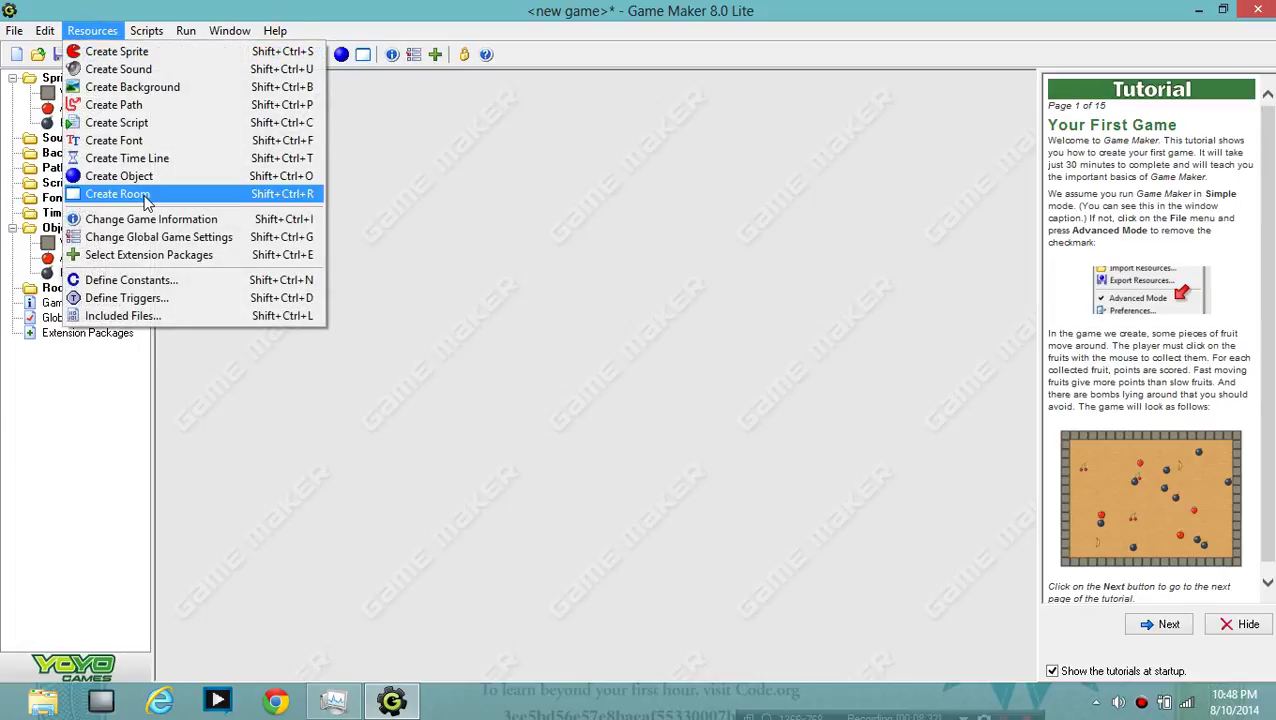
{"action": "left_click", "coordinate": [140, 194]}
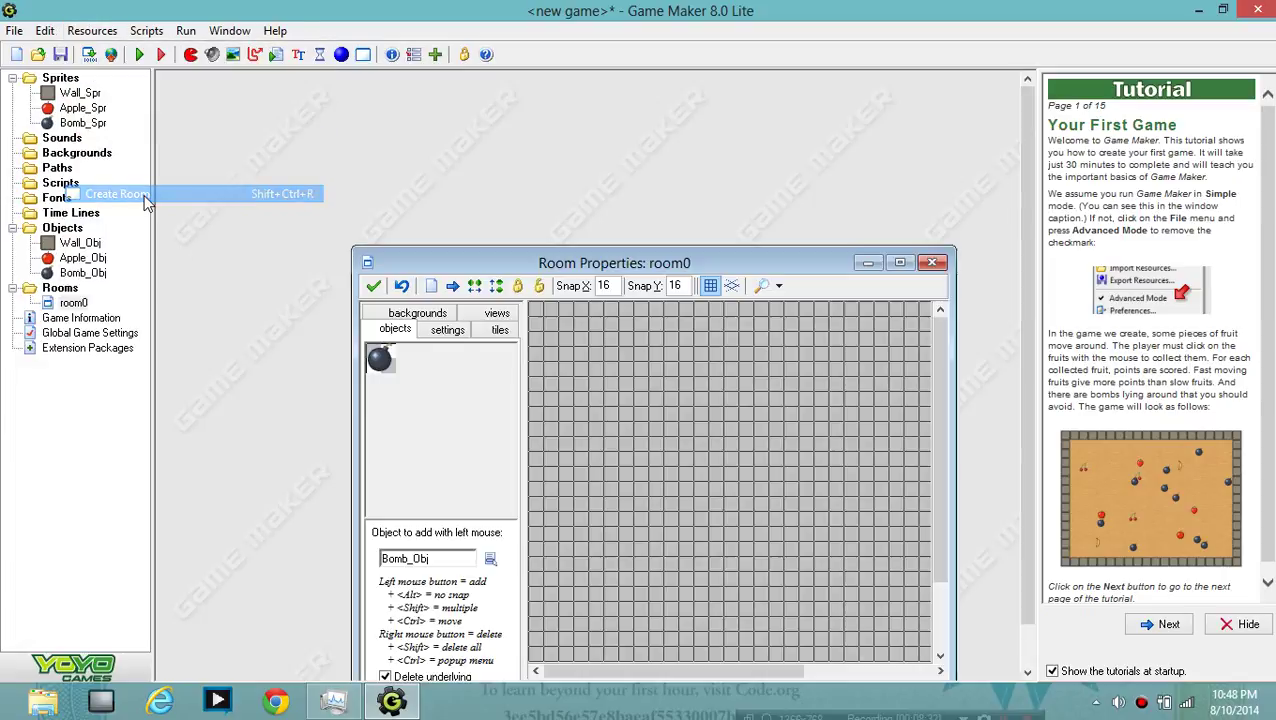
{"action": "left_click", "coordinate": [899, 262]}
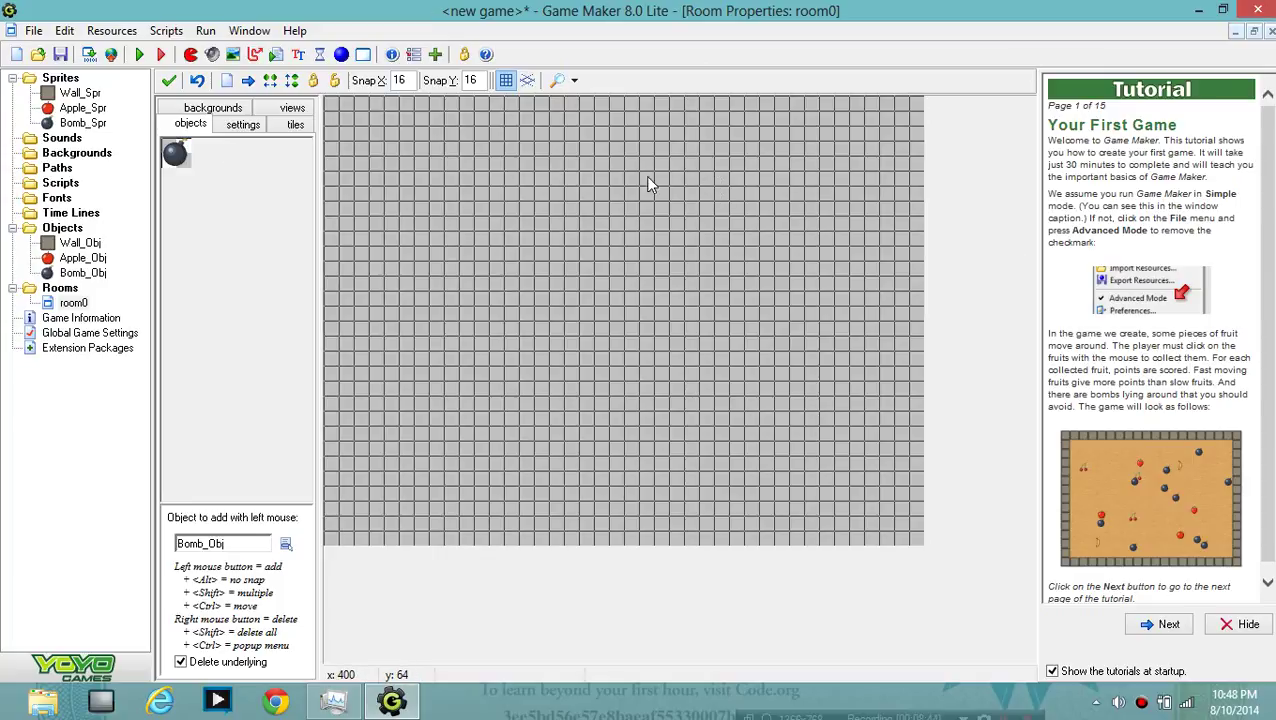
Choose Wall_Obj as the object to place and line the upper part of the room's left edge with wall blocks.
{"action": "left_click", "coordinate": [178, 156]}
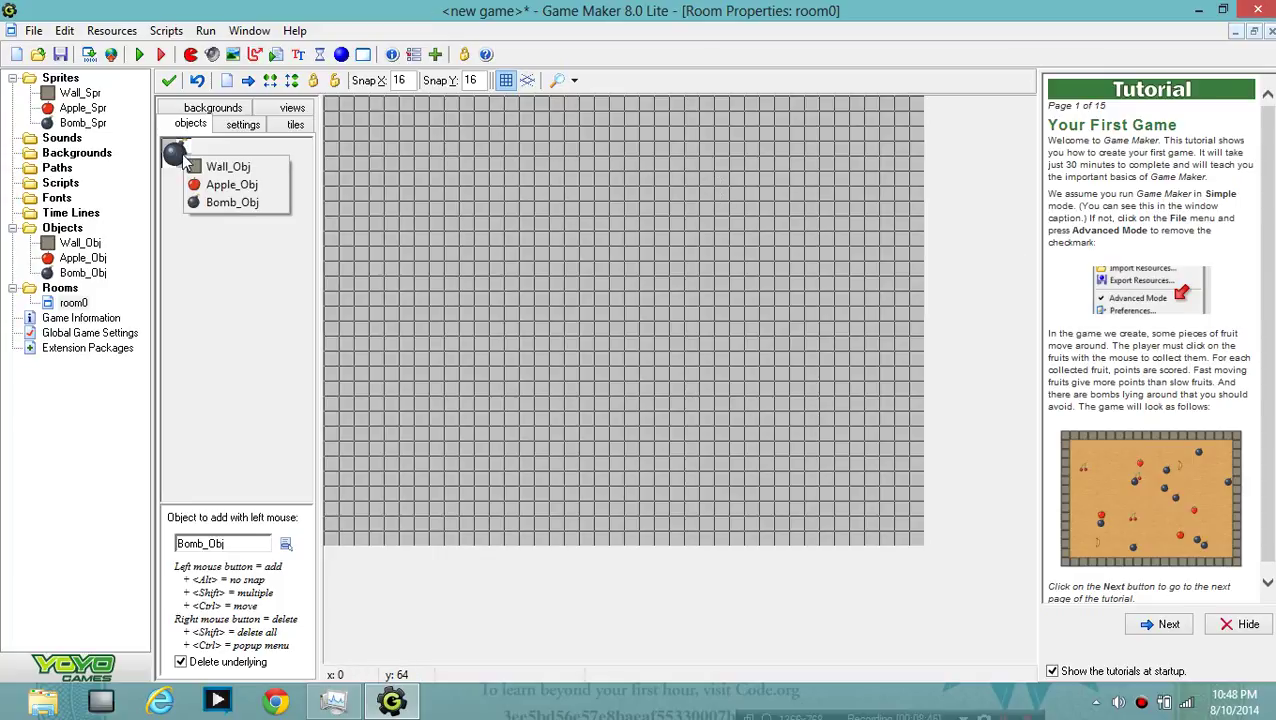
{"action": "left_click", "coordinate": [179, 154]}
{"action": "left_click", "coordinate": [178, 152]}
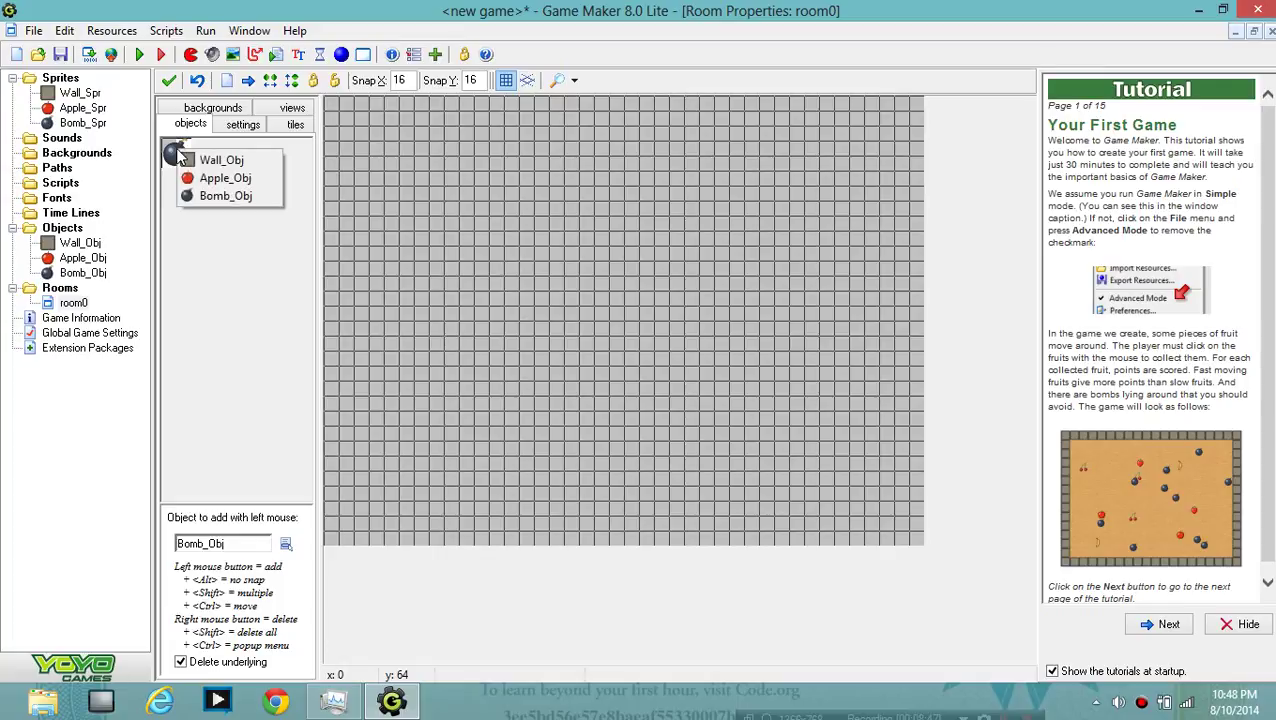
{"action": "left_click", "coordinate": [243, 162]}
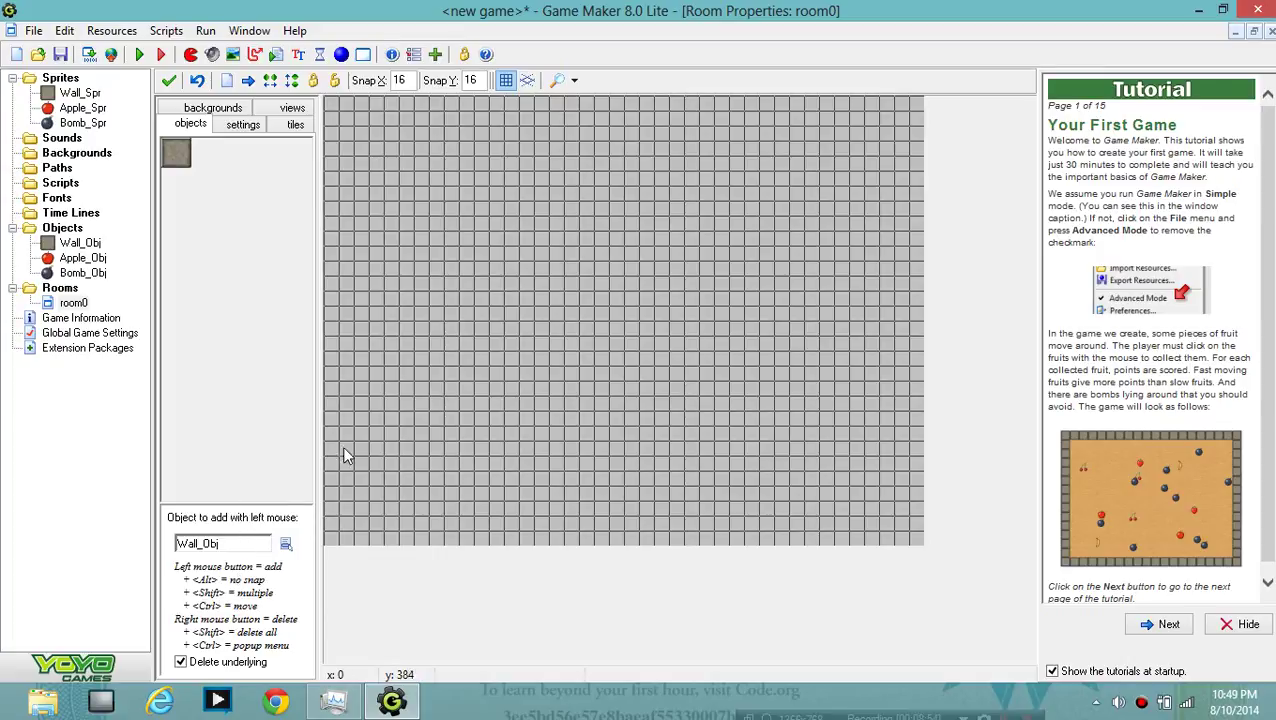
{"action": "left_click", "coordinate": [337, 108]}
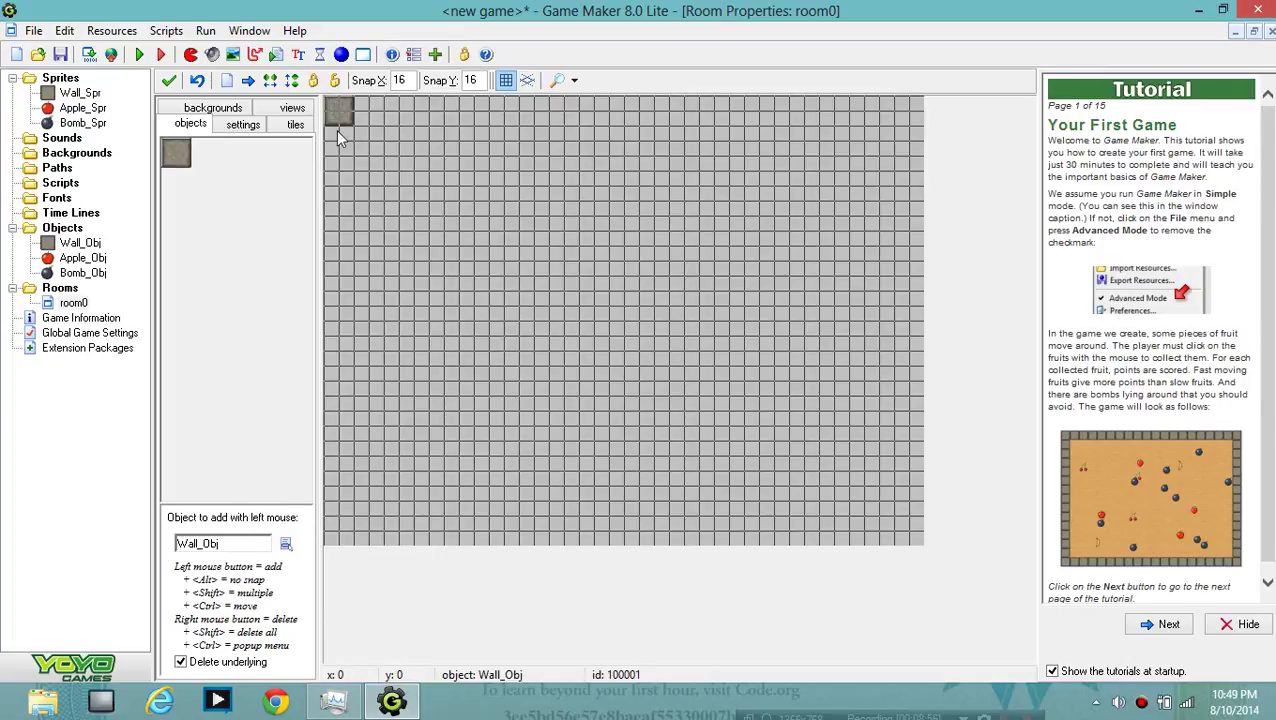
{"action": "left_click", "coordinate": [330, 136]}
{"action": "left_click", "coordinate": [334, 170]}
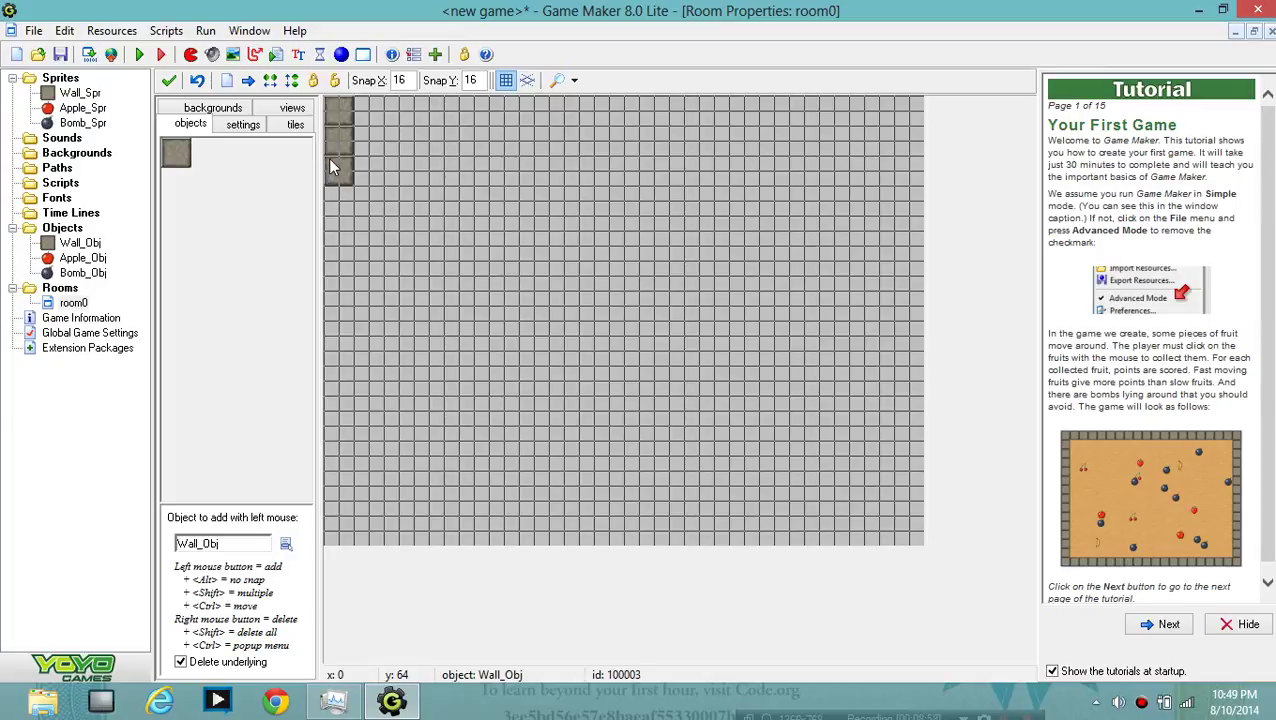
{"action": "mouse_move", "coordinate": [330, 187]}
{"action": "left_mouse_down", "text": "shift"}
{"action": "mouse_move", "coordinate": [312, 377]}
{"action": "mouse_move", "coordinate": [328, 398]}
{"action": "mouse_move", "coordinate": [338, 352]}
{"action": "left_mouse_up", "text": "shift"}
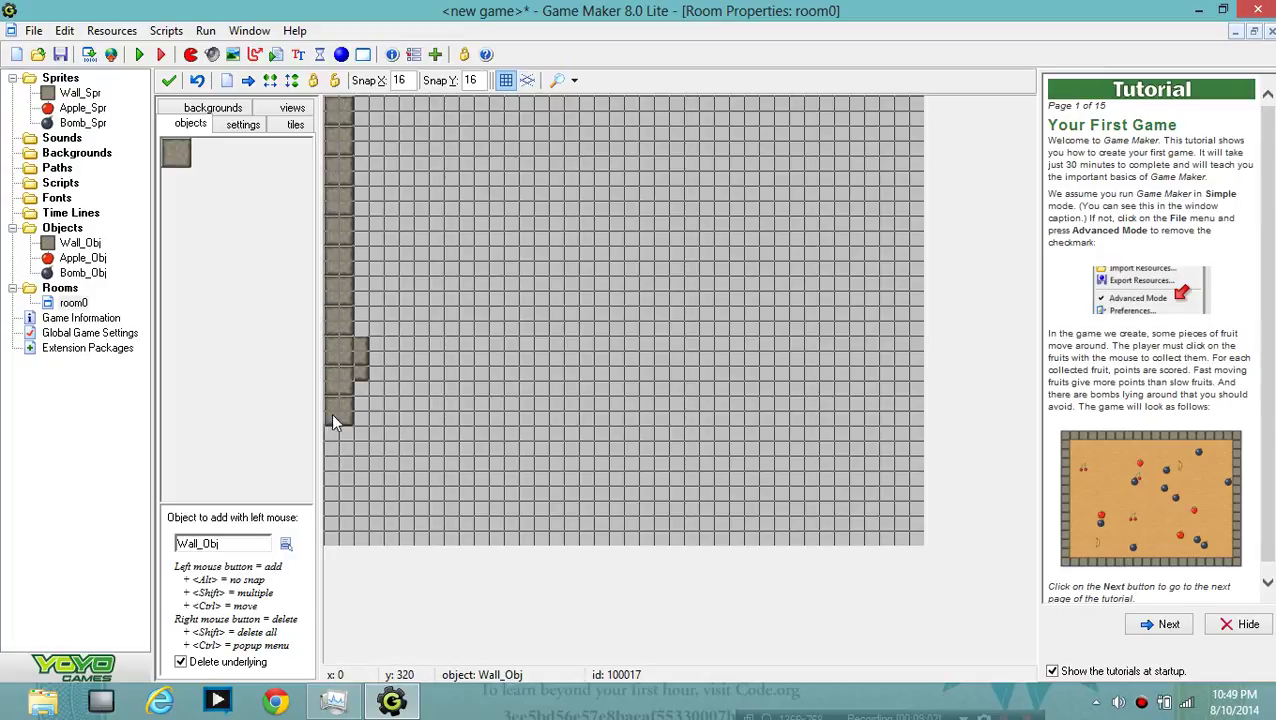
{"action": "mouse_move", "coordinate": [334, 418]}
{"action": "left_mouse_down", "text": "shift"}
{"action": "mouse_move", "coordinate": [545, 290]}
{"action": "mouse_move", "coordinate": [730, 290]}
{"action": "mouse_move", "coordinate": [625, 348]}
{"action": "mouse_move", "coordinate": [538, 298]}
{"action": "mouse_move", "coordinate": [697, 166]}
{"action": "mouse_move", "coordinate": [614, 240]}
{"action": "left_mouse_up", "text": "shift"}
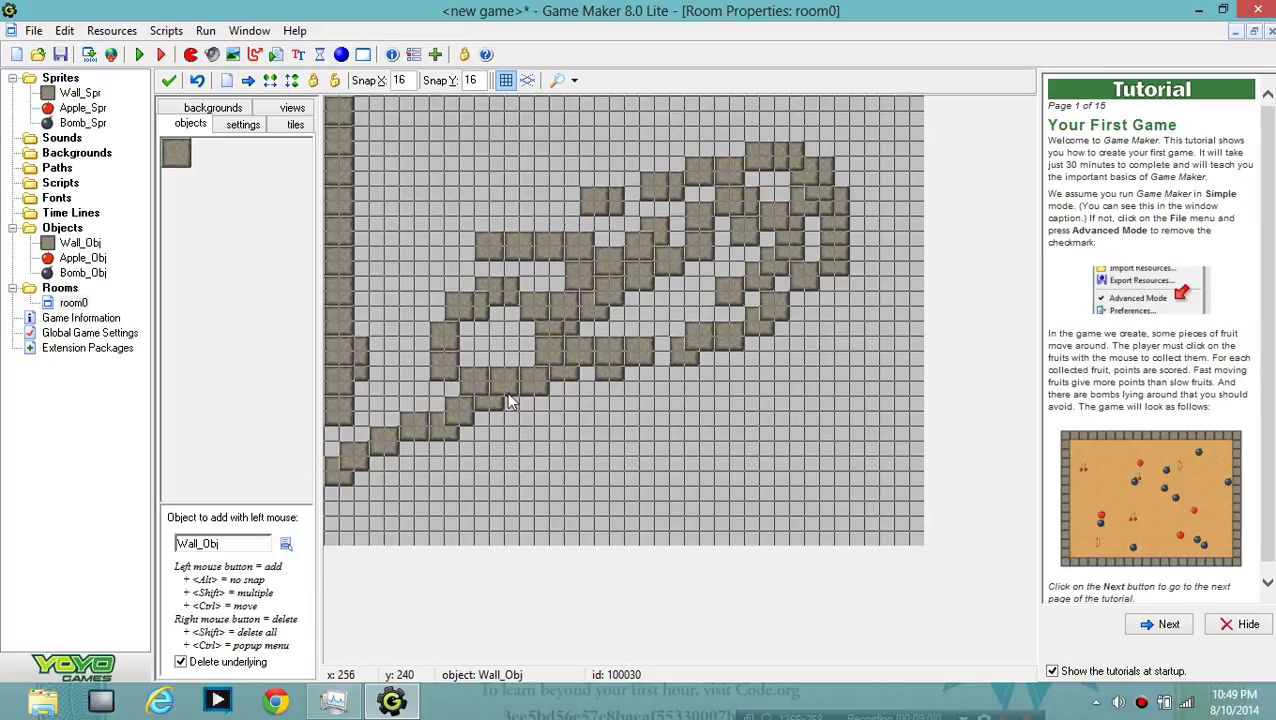
{"action": "mouse_move", "coordinate": [676, 320]}
{"action": "right_mouse_down", "text": "shift"}
{"action": "mouse_move", "coordinate": [825, 272]}
{"action": "mouse_move", "coordinate": [871, 233]}
{"action": "mouse_move", "coordinate": [809, 228]}
{"action": "mouse_move", "coordinate": [746, 276]}
{"action": "mouse_move", "coordinate": [860, 225]}
{"action": "right_mouse_up", "text": "shift"}
{"action": "mouse_move", "coordinate": [768, 212]}
{"action": "right_mouse_down", "text": "shift"}
{"action": "mouse_move", "coordinate": [677, 325]}
{"action": "mouse_move", "coordinate": [708, 257]}
{"action": "mouse_move", "coordinate": [833, 196]}
{"action": "right_mouse_up", "text": "shift"}
{"action": "mouse_move", "coordinate": [689, 208]}
{"action": "right_mouse_down", "text": "shift"}
{"action": "mouse_move", "coordinate": [655, 210]}
{"action": "mouse_move", "coordinate": [703, 176]}
{"action": "mouse_move", "coordinate": [648, 200]}
{"action": "right_mouse_up", "text": "shift"}
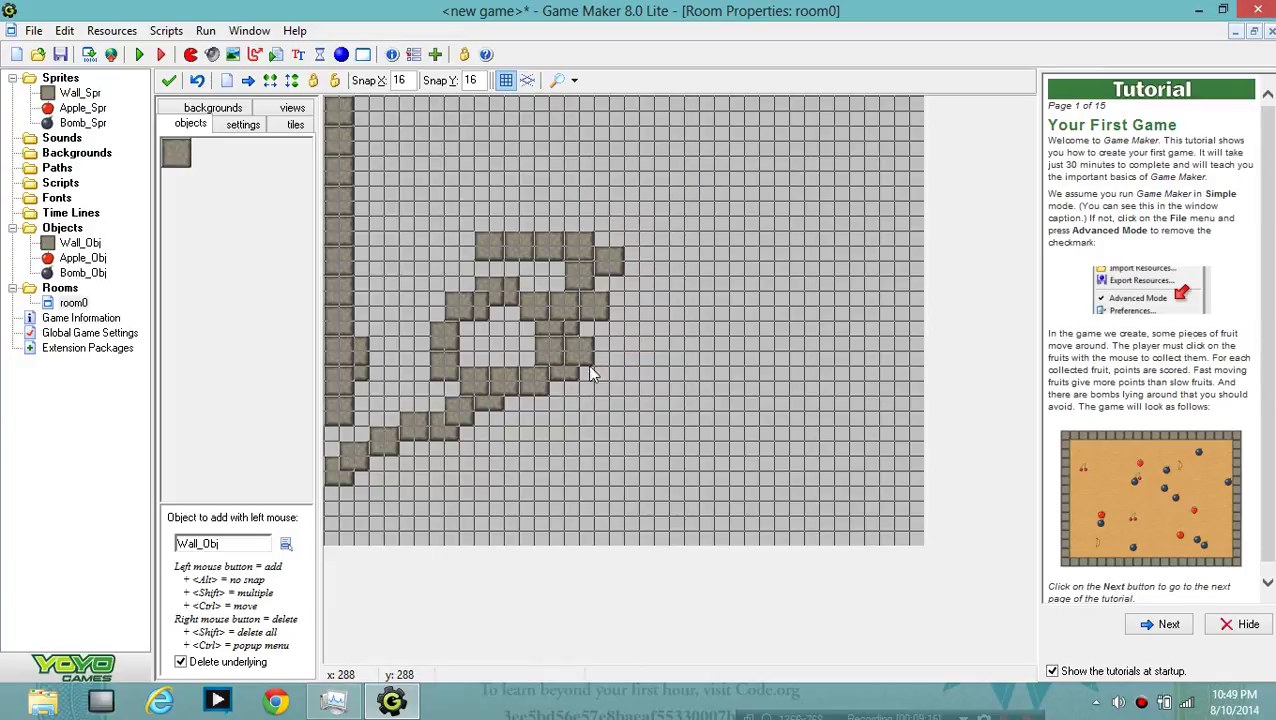
{"action": "mouse_move", "coordinate": [590, 373]}
{"action": "right_mouse_down", "text": "shift"}
{"action": "mouse_move", "coordinate": [573, 328]}
{"action": "mouse_move", "coordinate": [495, 389]}
{"action": "mouse_move", "coordinate": [375, 447]}
{"action": "mouse_move", "coordinate": [365, 473]}
{"action": "mouse_move", "coordinate": [348, 471]}
{"action": "mouse_move", "coordinate": [379, 428]}
{"action": "right_mouse_up", "text": "shift"}
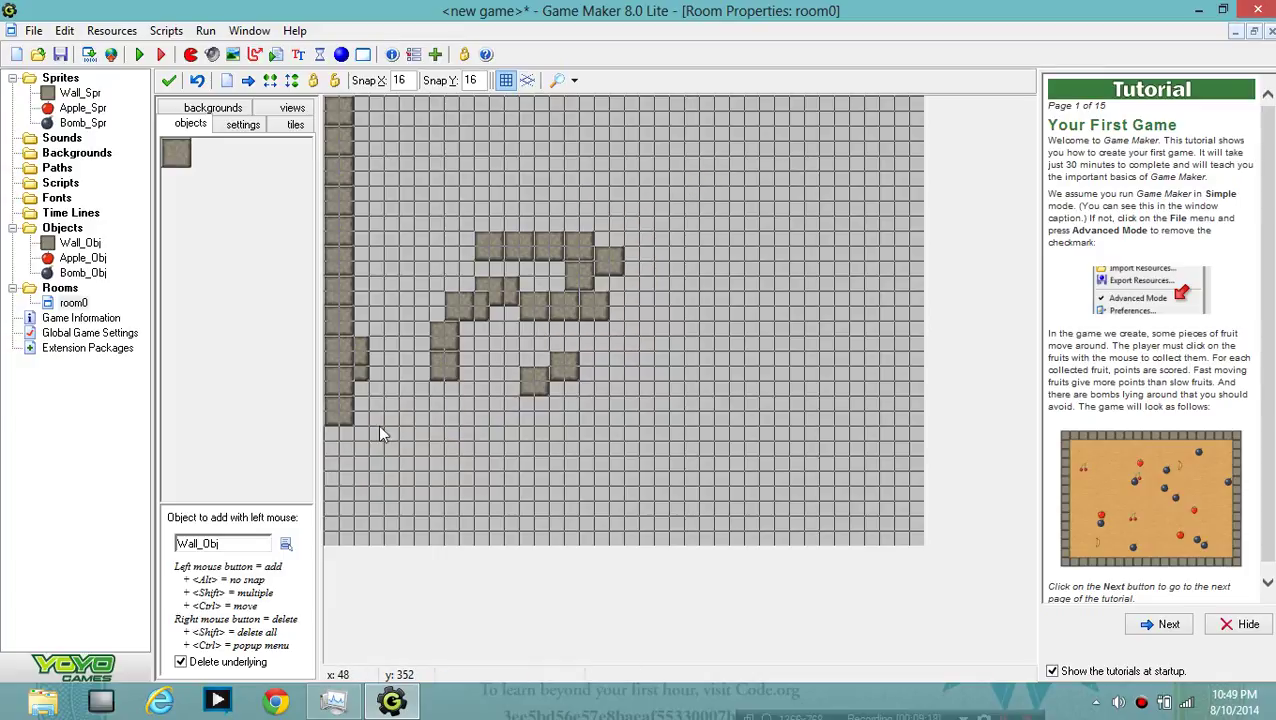
{"action": "mouse_move", "coordinate": [455, 350]}
{"action": "right_mouse_down", "text": "shift"}
{"action": "mouse_move", "coordinate": [614, 366]}
{"action": "mouse_move", "coordinate": [520, 378]}
{"action": "mouse_move", "coordinate": [465, 283]}
{"action": "mouse_move", "coordinate": [623, 233]}
{"action": "mouse_move", "coordinate": [484, 275]}
{"action": "mouse_move", "coordinate": [527, 250]}
{"action": "right_mouse_up", "text": "shift"}
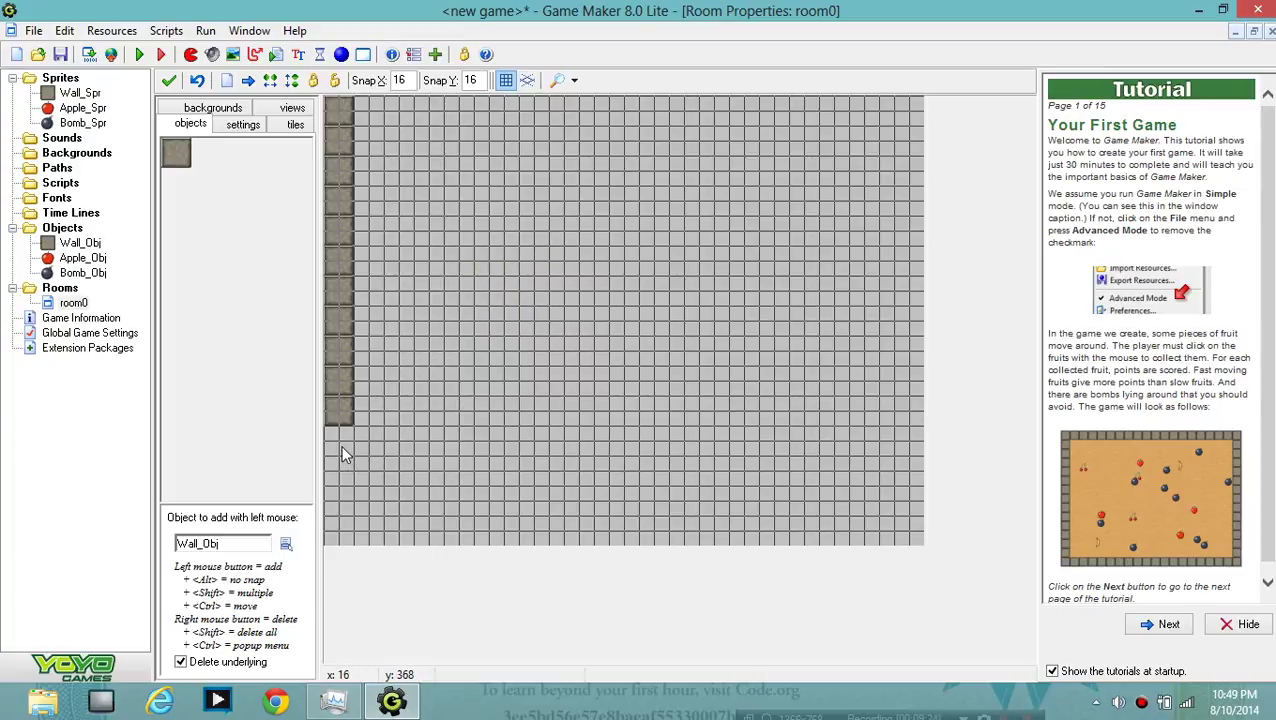
Continue the wall down the room's left edge and along the whole bottom edge, replacing the misaligned blocks.
{"action": "mouse_move", "coordinate": [335, 445]}
{"action": "left_mouse_down", "text": "shift"}
{"action": "mouse_move", "coordinate": [334, 525]}
{"action": "mouse_move", "coordinate": [478, 536]}
{"action": "left_mouse_up", "text": "shift"}
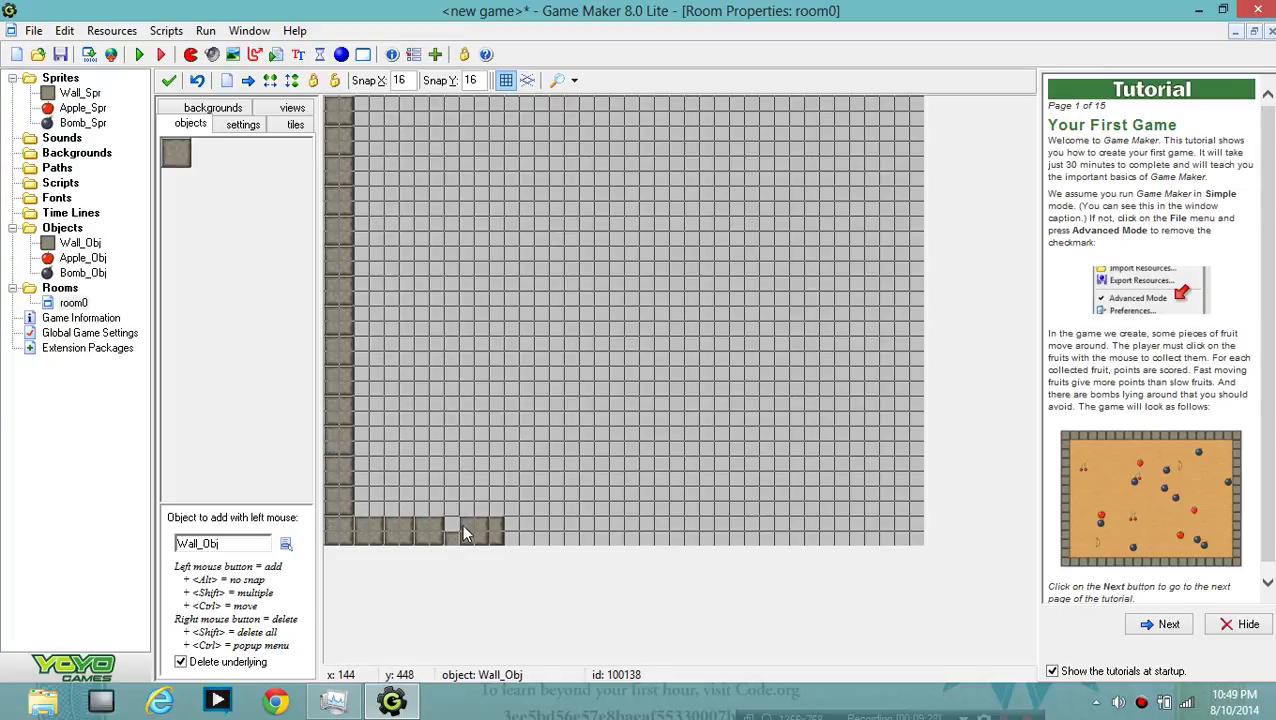
{"action": "right_click_drag", "start_coordinate": [455, 528], "coordinate": [490, 522], "text": "shift"}
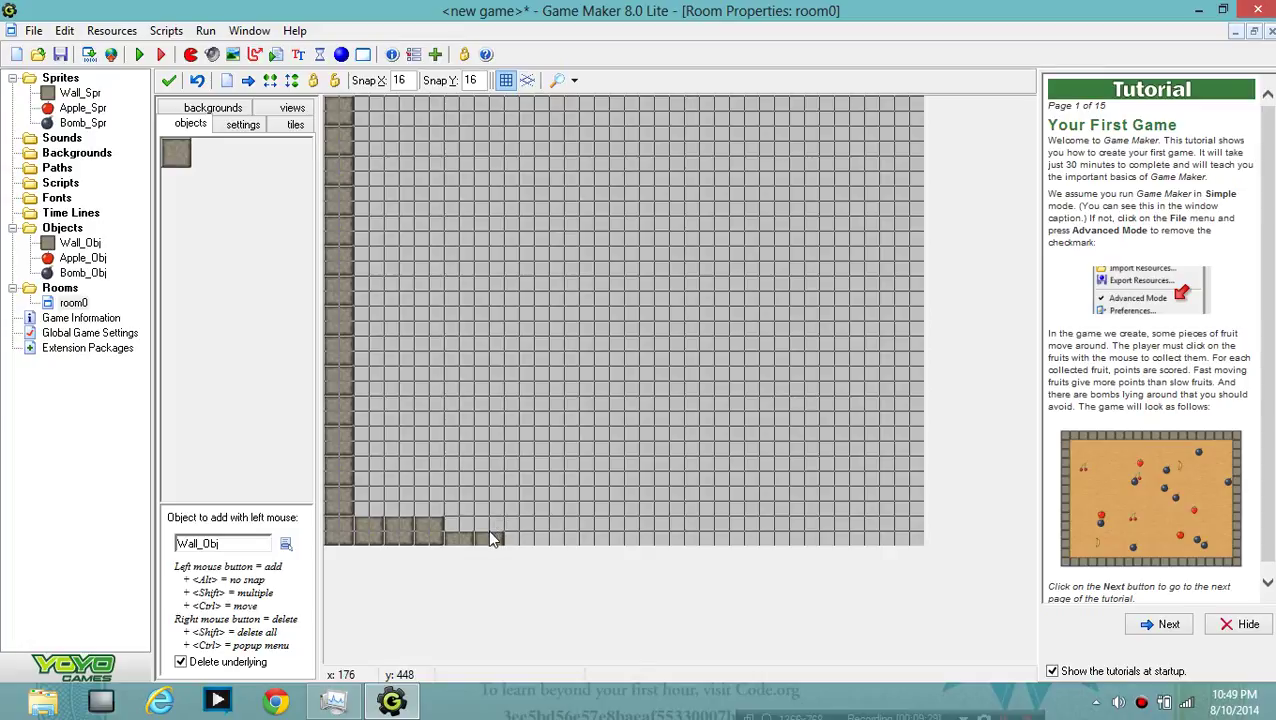
{"action": "left_click_drag", "start_coordinate": [457, 532], "coordinate": [832, 522], "text": "shift"}
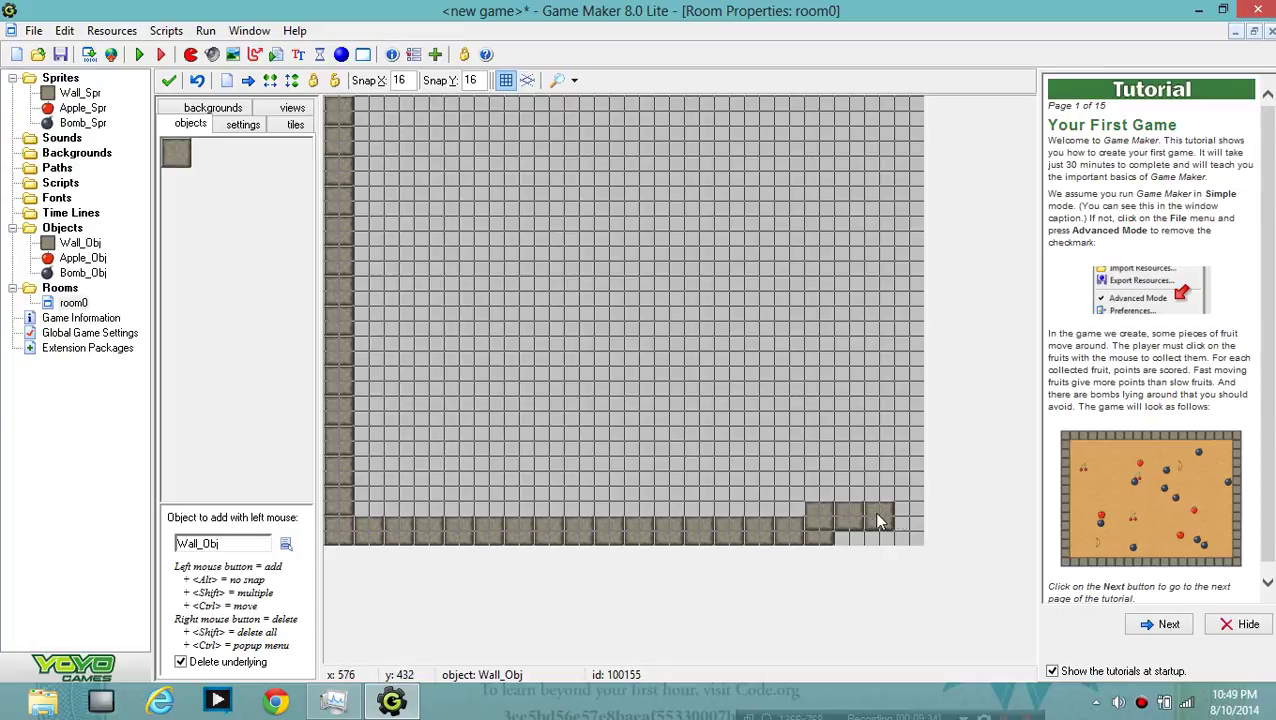
{"action": "right_click_drag", "start_coordinate": [916, 516], "coordinate": [833, 512], "text": "shift"}
{"action": "mouse_move", "coordinate": [840, 527]}
{"action": "left_mouse_down", "text": "shift"}
{"action": "mouse_move", "coordinate": [940, 533]}
{"action": "mouse_move", "coordinate": [906, 524]}
{"action": "mouse_move", "coordinate": [898, 490]}
{"action": "left_mouse_up", "text": "shift"}
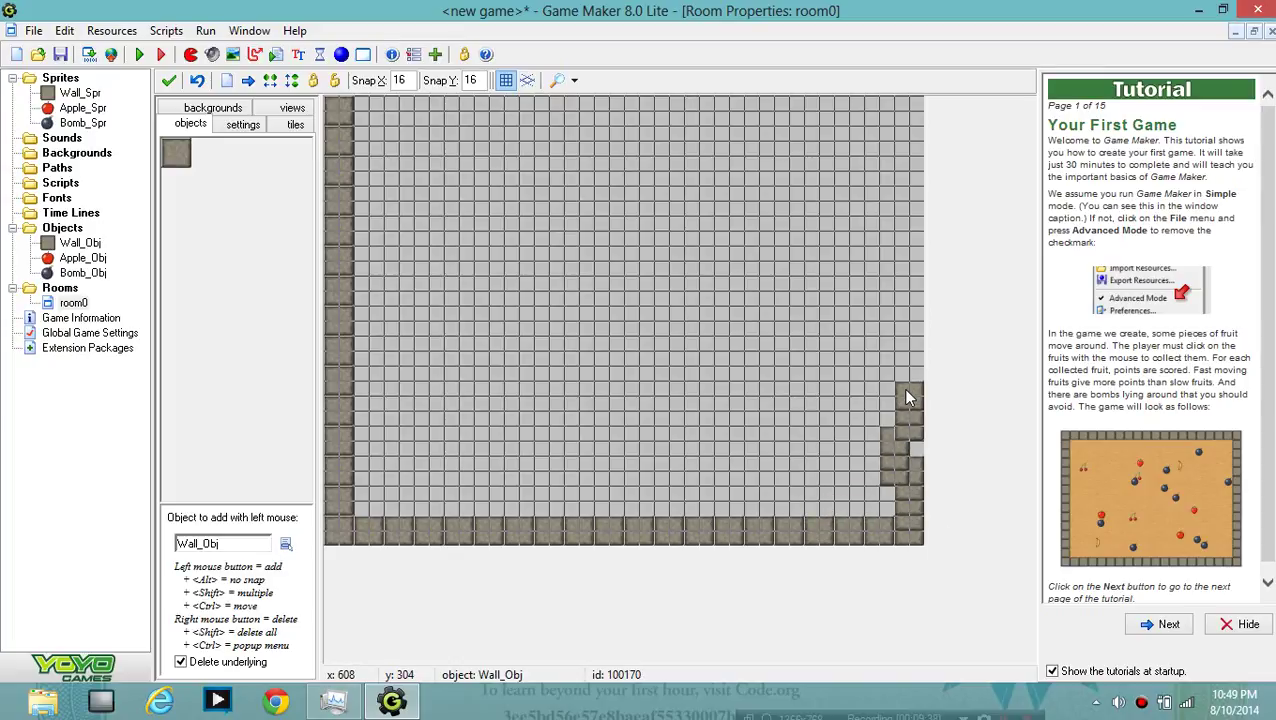
Clear the misaligned blocks from the room's right edge and line the right and top edges with Wall_Obj blocks.
{"action": "right_click_drag", "start_coordinate": [900, 372], "coordinate": [911, 404], "text": "shift"}
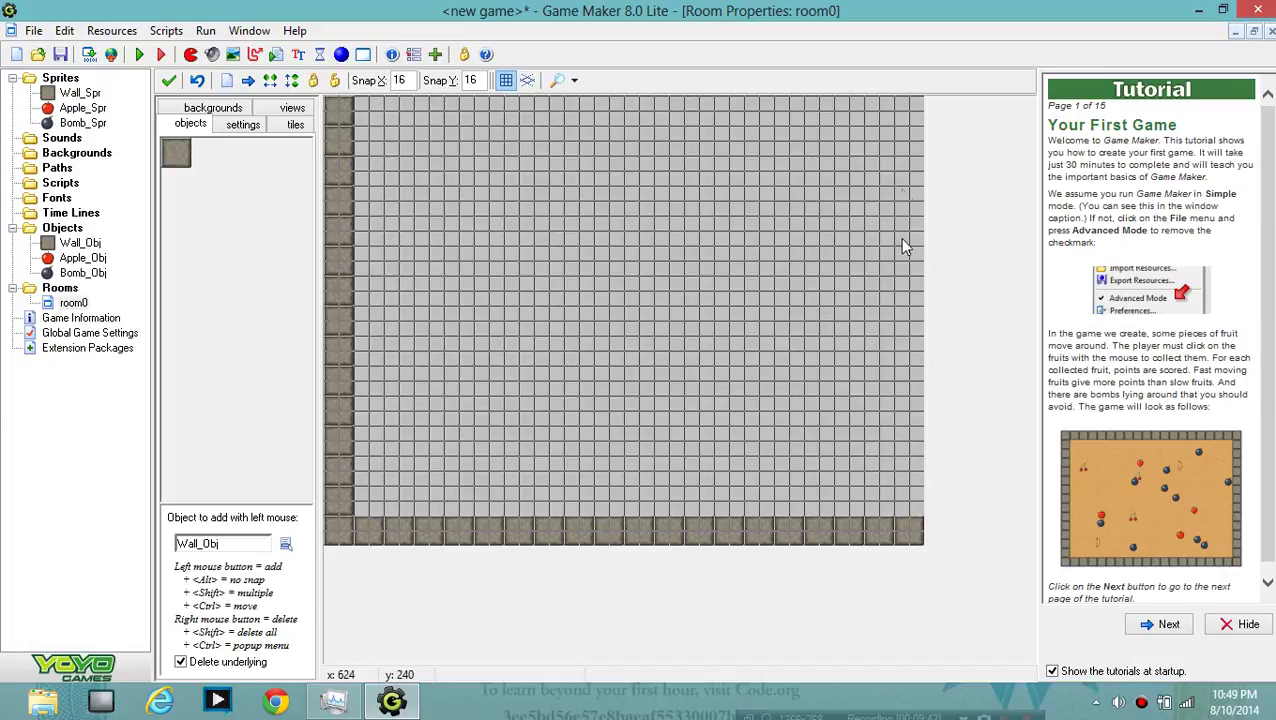
{"action": "left_click_drag", "start_coordinate": [903, 110], "coordinate": [912, 391], "text": "shift"}
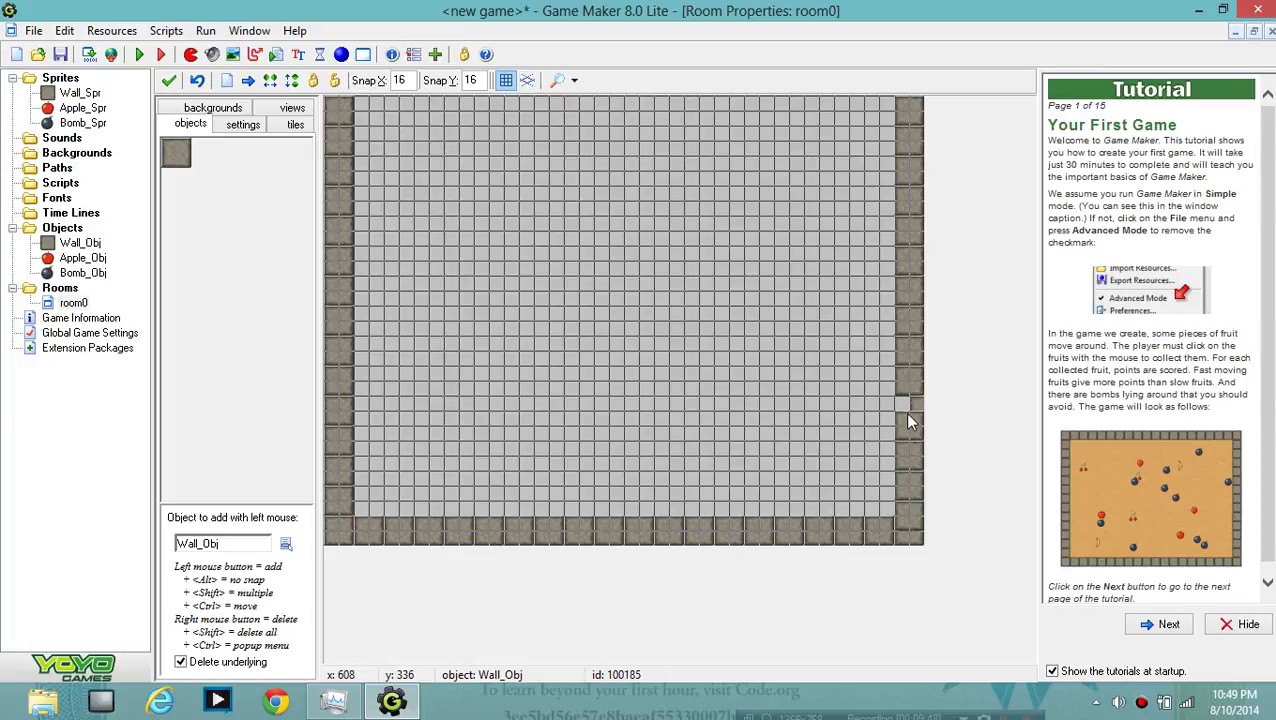
{"action": "right_click_drag", "start_coordinate": [912, 432], "coordinate": [908, 467]}
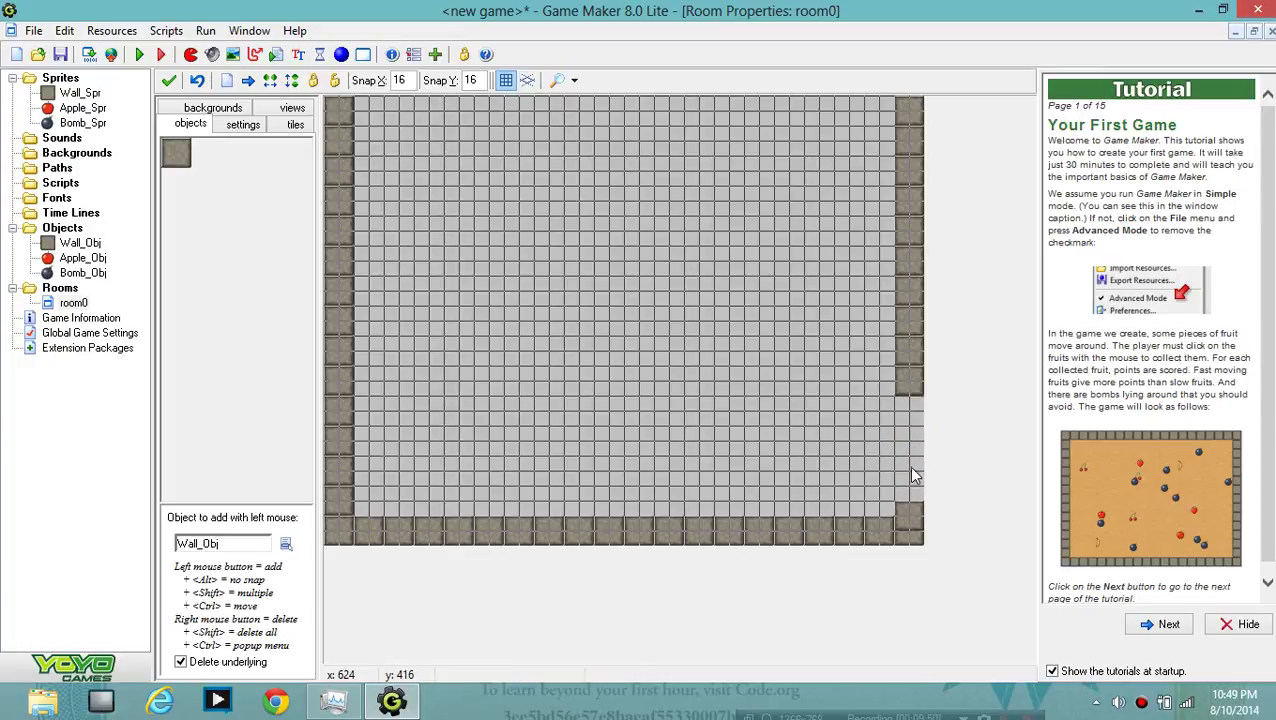
{"action": "right_click", "coordinate": [907, 511]}
{"action": "left_click_drag", "start_coordinate": [904, 410], "coordinate": [903, 446], "text": "shift"}
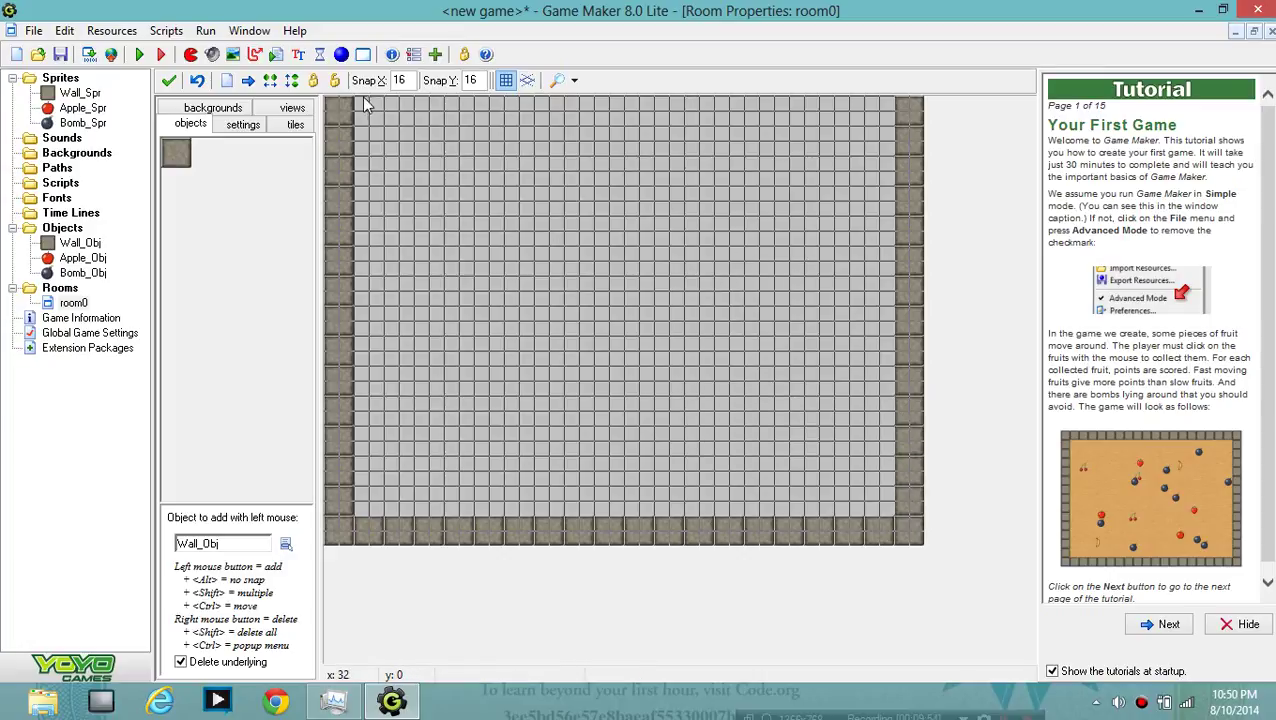
{"action": "left_click_drag", "start_coordinate": [362, 104], "coordinate": [892, 95], "text": "shift"}
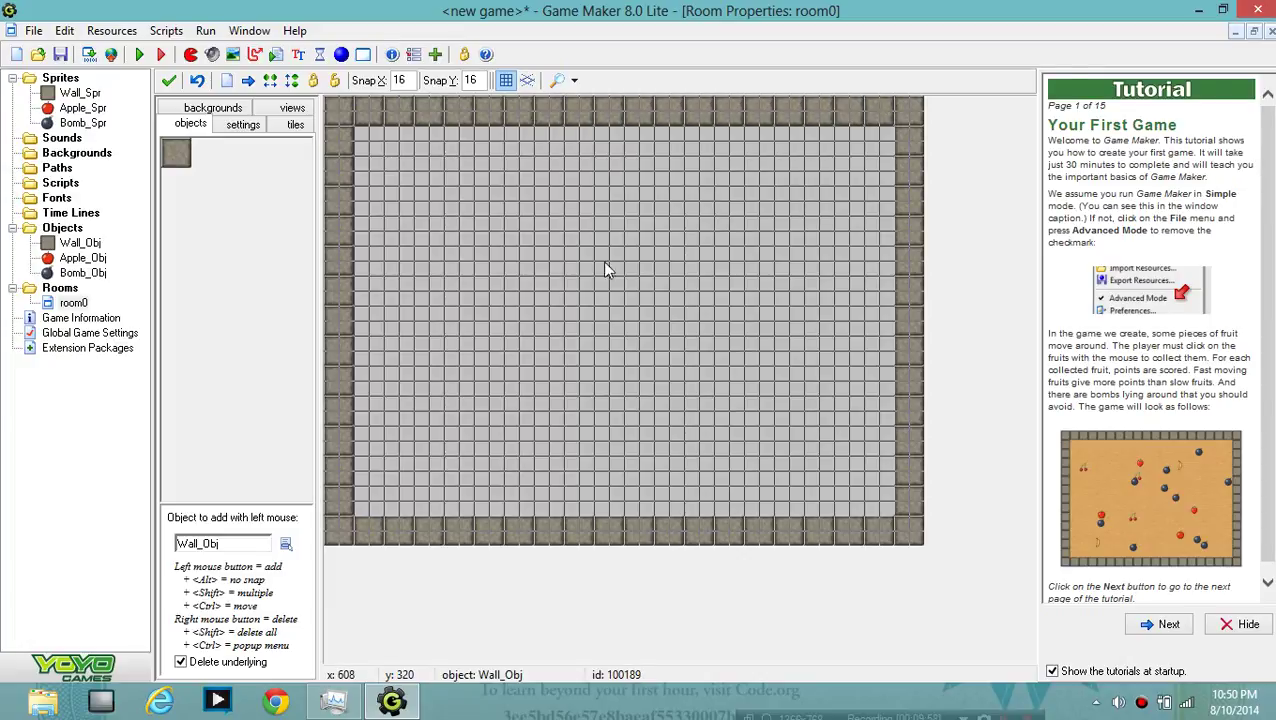
Choose Apple_Obj as the object to place and scatter ten apples inside the walled room.
{"action": "left_click", "coordinate": [82, 258]}
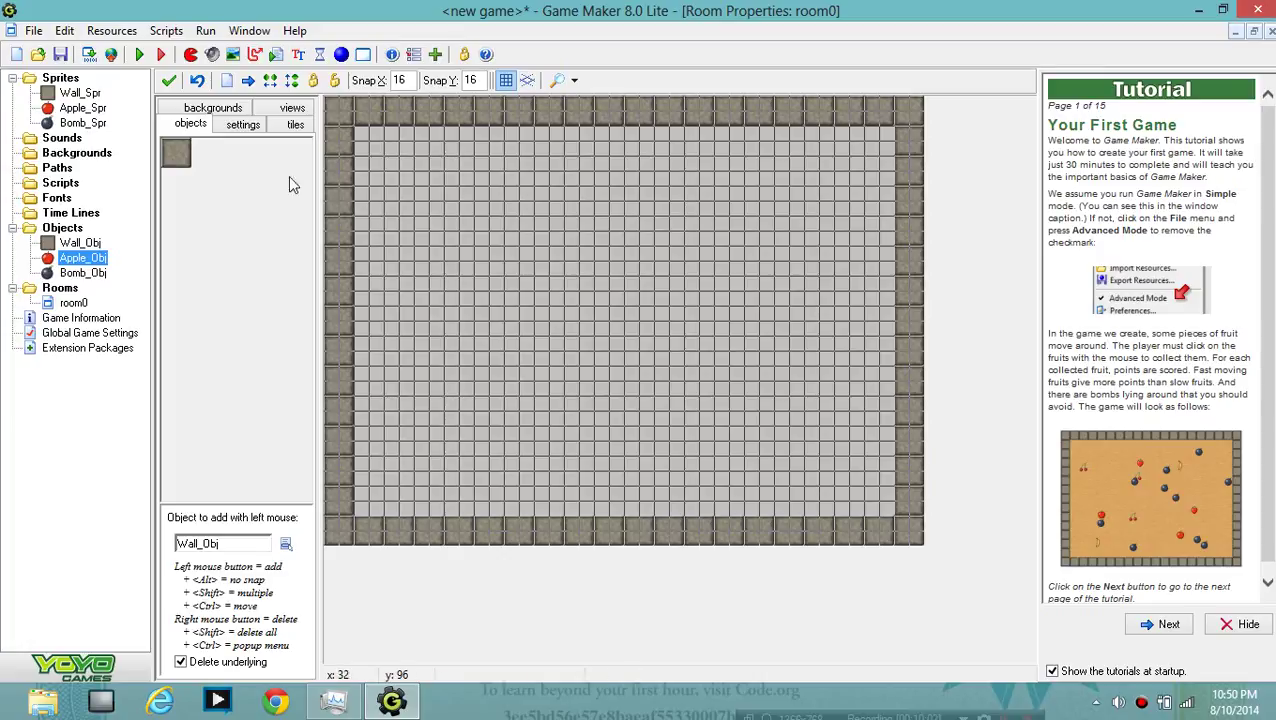
{"action": "left_click", "coordinate": [178, 152]}
{"action": "left_click", "coordinate": [205, 177]}
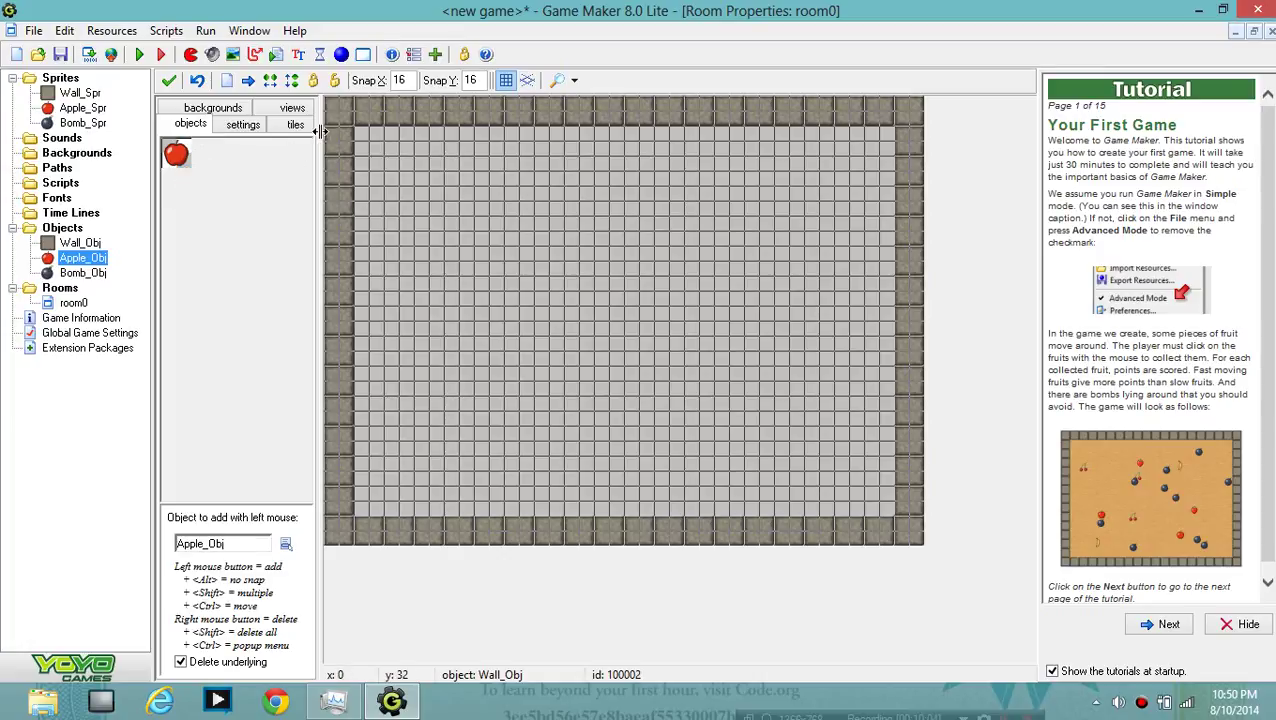
{"action": "left_click", "coordinate": [443, 157]}
{"action": "left_click", "coordinate": [443, 246]}
{"action": "left_click", "coordinate": [443, 321]}
{"action": "left_click", "coordinate": [563, 397]}
{"action": "left_click", "coordinate": [758, 321]}
{"action": "left_click", "coordinate": [713, 202]}
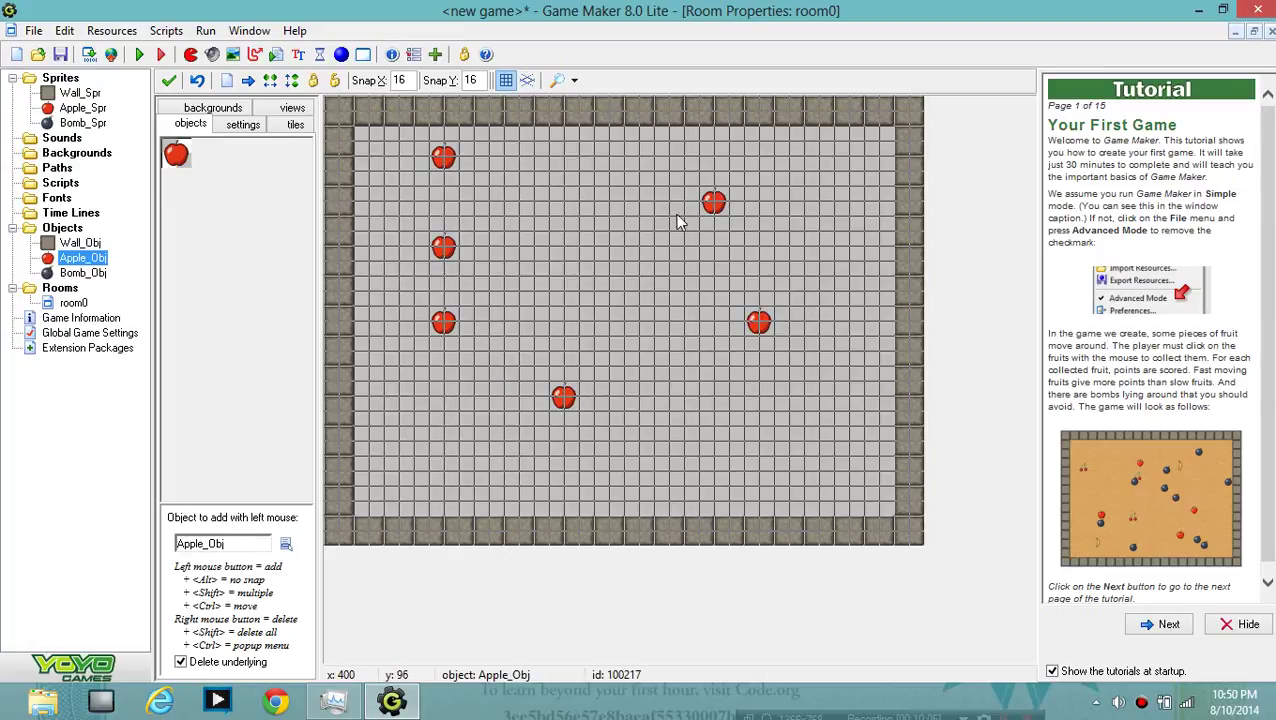
{"action": "left_click", "coordinate": [608, 246]}
{"action": "left_click", "coordinate": [533, 291]}
{"action": "left_click", "coordinate": [758, 351]}
{"action": "left_click", "coordinate": [713, 412]}
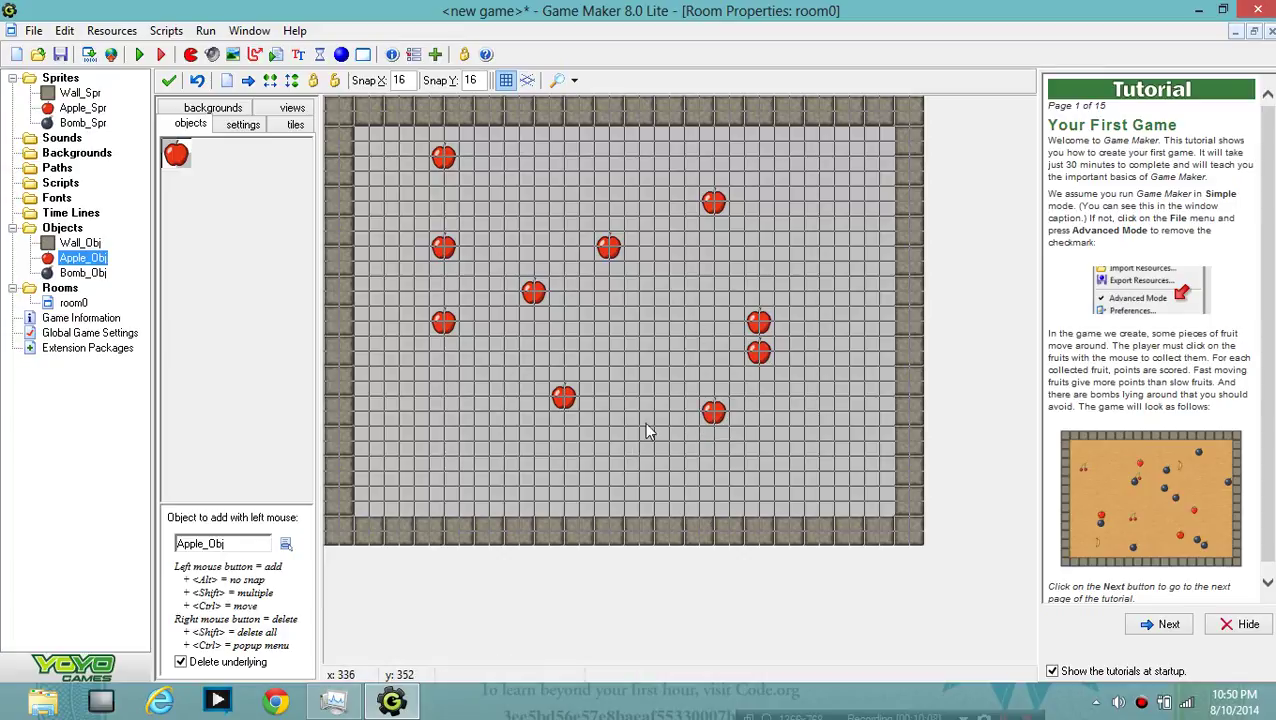
Paint extra apples through the middle of the room and erase most of the crowded ones, keeping a small cluster near the centre.
{"action": "mouse_move", "coordinate": [683, 352]}
{"action": "left_mouse_down", "text": "shift"}
{"action": "mouse_move", "coordinate": [698, 352]}
{"action": "mouse_move", "coordinate": [785, 232]}
{"action": "left_mouse_up", "text": "shift"}
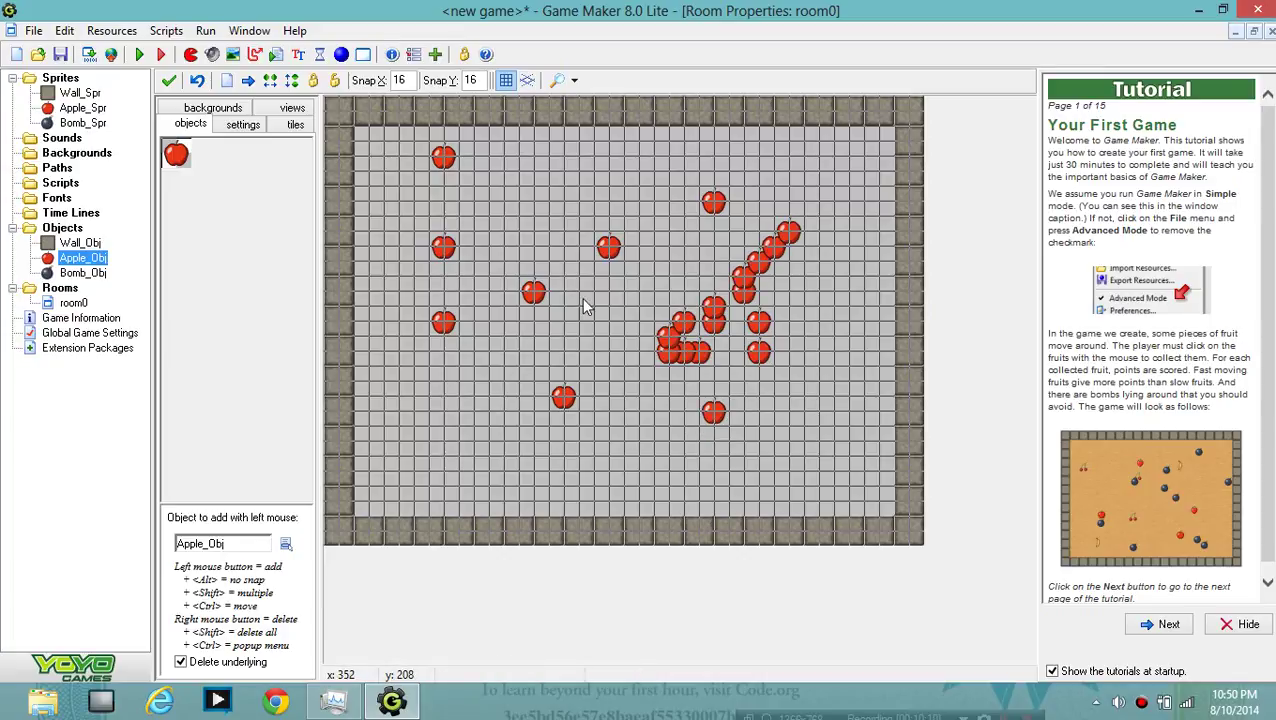
{"action": "mouse_move", "coordinate": [584, 302]}
{"action": "left_mouse_down", "text": "shift"}
{"action": "mouse_move", "coordinate": [556, 283]}
{"action": "mouse_move", "coordinate": [656, 205]}
{"action": "mouse_move", "coordinate": [597, 318]}
{"action": "left_mouse_up", "text": "shift"}
{"action": "mouse_move", "coordinate": [597, 318]}
{"action": "right_mouse_down", "text": "shift"}
{"action": "mouse_move", "coordinate": [671, 248]}
{"action": "mouse_move", "coordinate": [634, 228]}
{"action": "mouse_move", "coordinate": [654, 181]}
{"action": "mouse_move", "coordinate": [649, 232]}
{"action": "mouse_move", "coordinate": [598, 314]}
{"action": "mouse_move", "coordinate": [624, 358]}
{"action": "mouse_move", "coordinate": [714, 350]}
{"action": "mouse_move", "coordinate": [778, 271]}
{"action": "mouse_move", "coordinate": [695, 330]}
{"action": "mouse_move", "coordinate": [494, 356]}
{"action": "mouse_move", "coordinate": [591, 342]}
{"action": "mouse_move", "coordinate": [530, 338]}
{"action": "right_mouse_up", "text": "shift"}
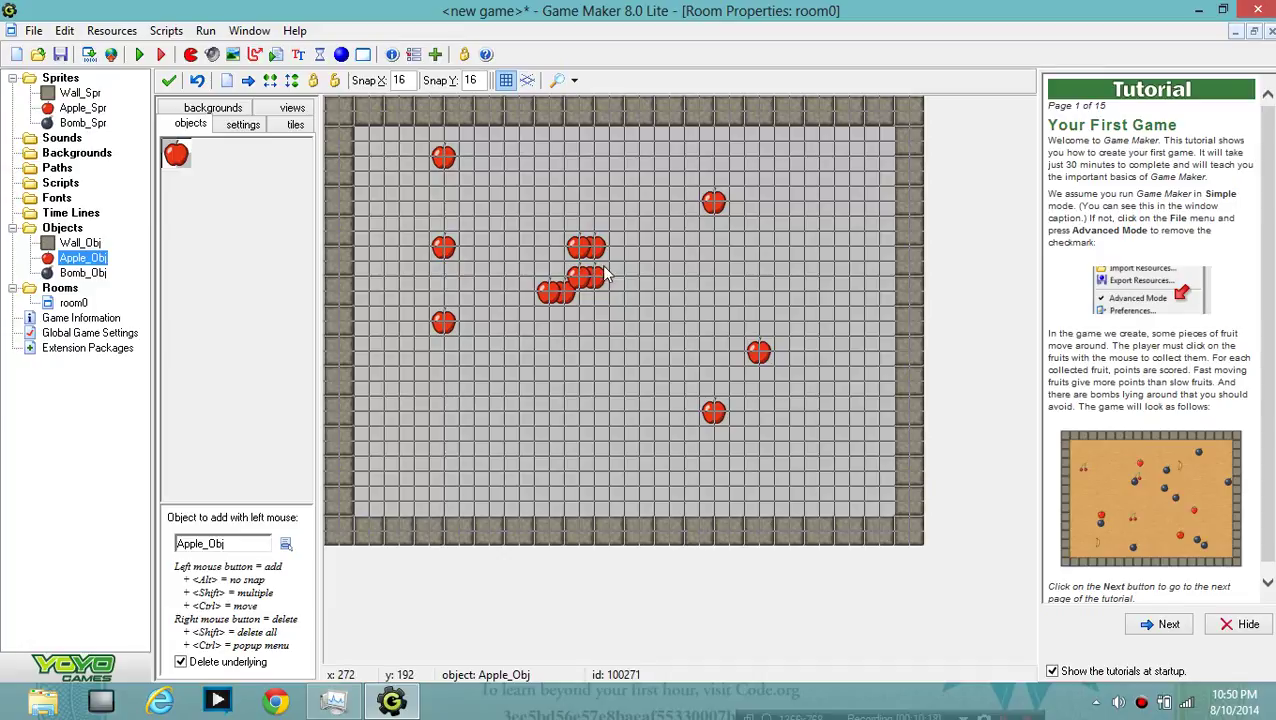
Choose Bomb_Obj as the object to place and scatter bombs among the apples throughout the room.
{"action": "left_click", "coordinate": [180, 160]}
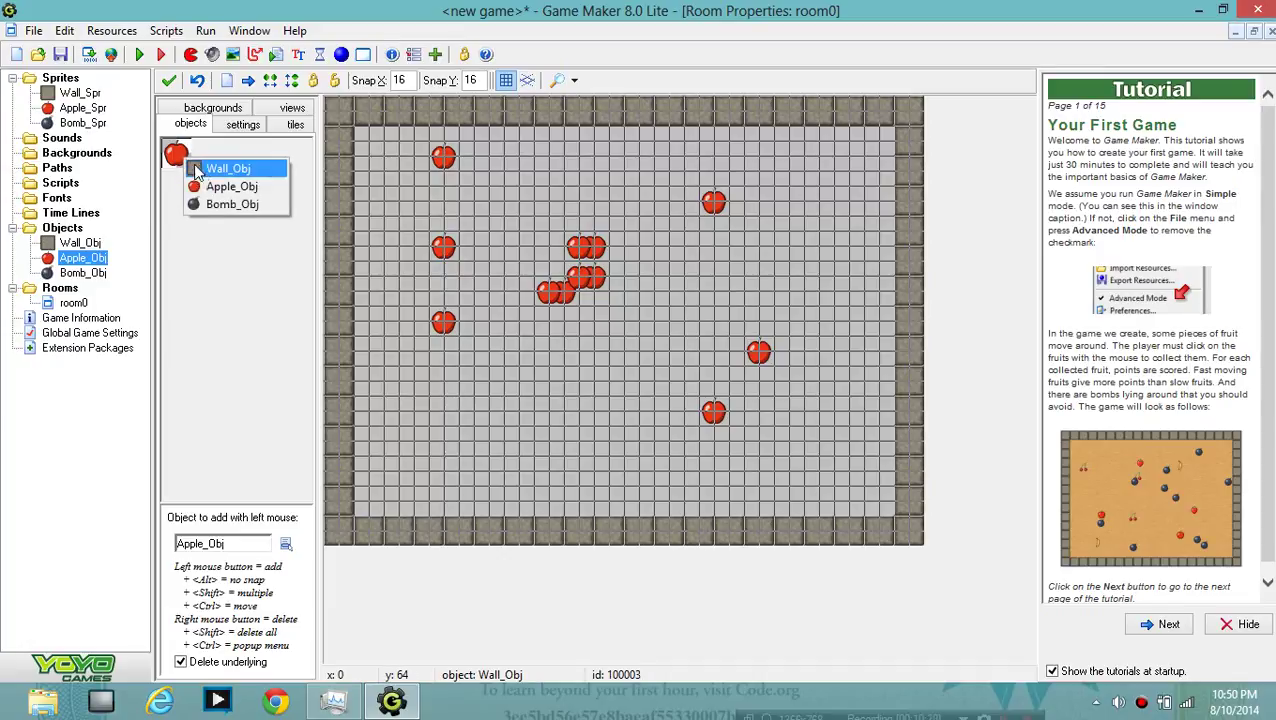
{"action": "left_click", "coordinate": [228, 205]}
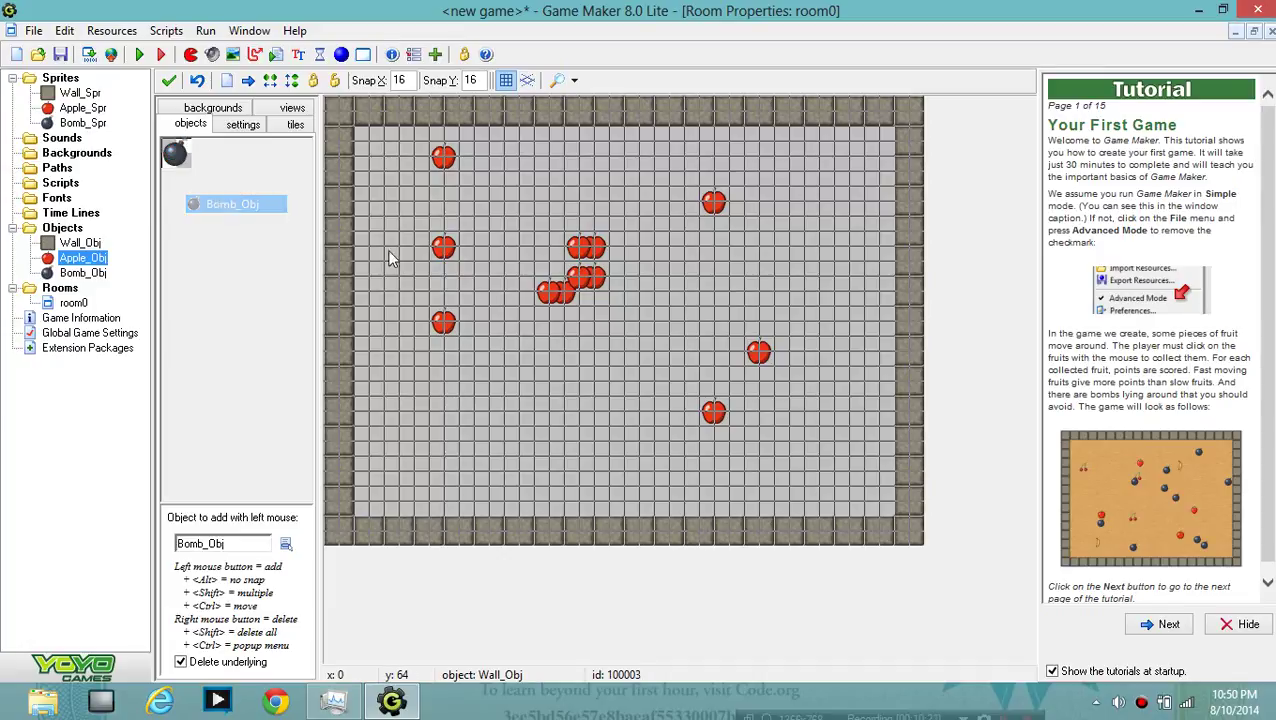
{"action": "left_click", "coordinate": [420, 418]}
{"action": "left_click", "coordinate": [405, 432]}
{"action": "left_click", "coordinate": [525, 372]}
{"action": "left_click", "coordinate": [525, 388]}
{"action": "left_click", "coordinate": [555, 372]}
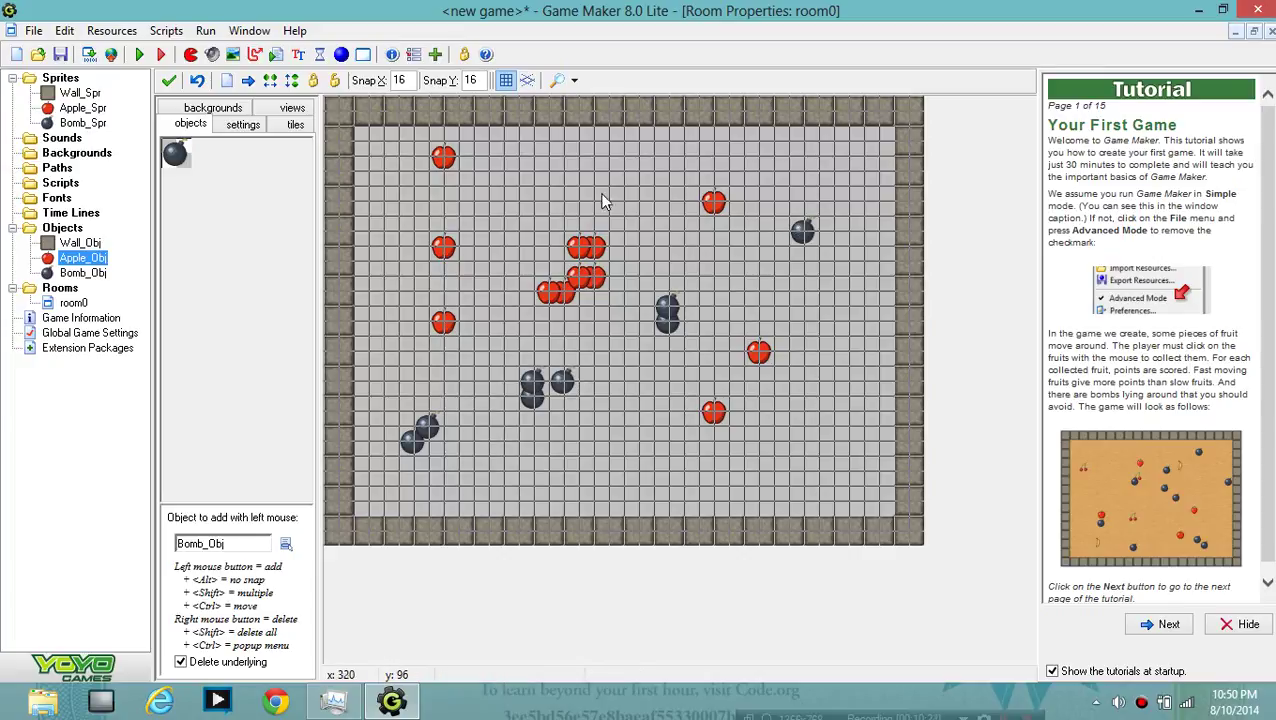
{"action": "left_click", "coordinate": [592, 200]}
{"action": "left_click", "coordinate": [607, 200]}
{"action": "left_click", "coordinate": [803, 231]}
{"action": "left_click", "coordinate": [502, 216]}
{"action": "left_click", "coordinate": [487, 277]}
{"action": "left_click", "coordinate": [577, 367]}
{"action": "left_click", "coordinate": [652, 396]}
{"action": "left_click", "coordinate": [757, 334]}
{"action": "left_click", "coordinate": [772, 319]}
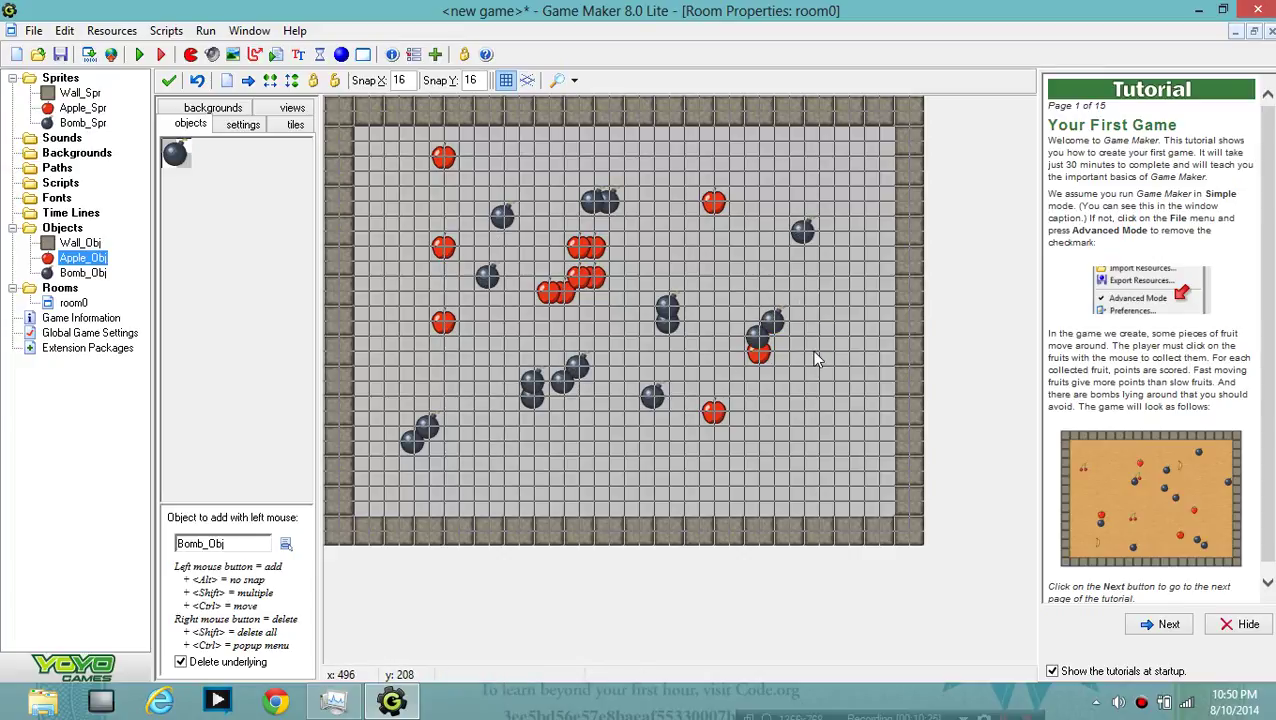
{"action": "left_click", "coordinate": [817, 335]}
{"action": "left_click", "coordinate": [817, 366]}
Switch back to Apple_Obj and paint a curved trail of apples around the room's interior.
{"action": "left_click", "coordinate": [176, 155]}
{"action": "left_click", "coordinate": [205, 188]}
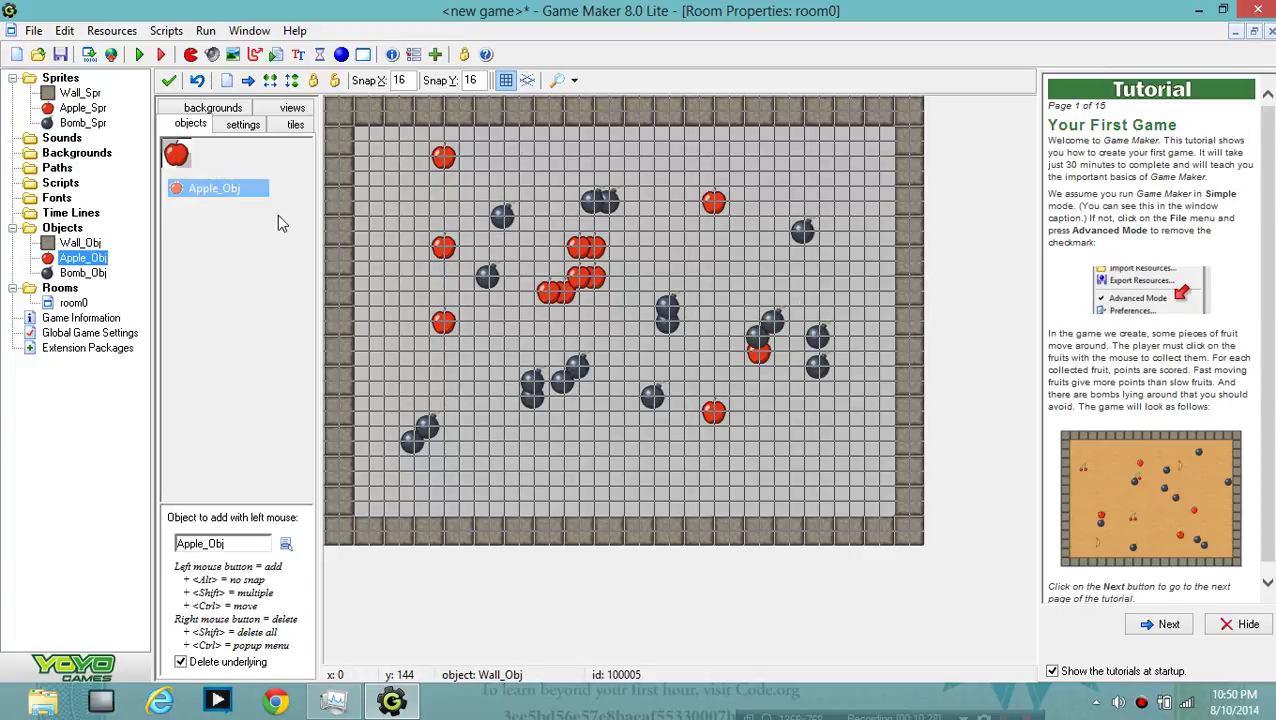
{"action": "mouse_move", "coordinate": [443, 202]}
{"action": "left_mouse_down", "text": "shift"}
{"action": "mouse_move", "coordinate": [392, 264]}
{"action": "mouse_move", "coordinate": [480, 373]}
{"action": "mouse_move", "coordinate": [604, 430]}
{"action": "mouse_move", "coordinate": [710, 412]}
{"action": "mouse_move", "coordinate": [763, 318]}
{"action": "mouse_move", "coordinate": [621, 210]}
{"action": "left_mouse_up", "text": "shift"}
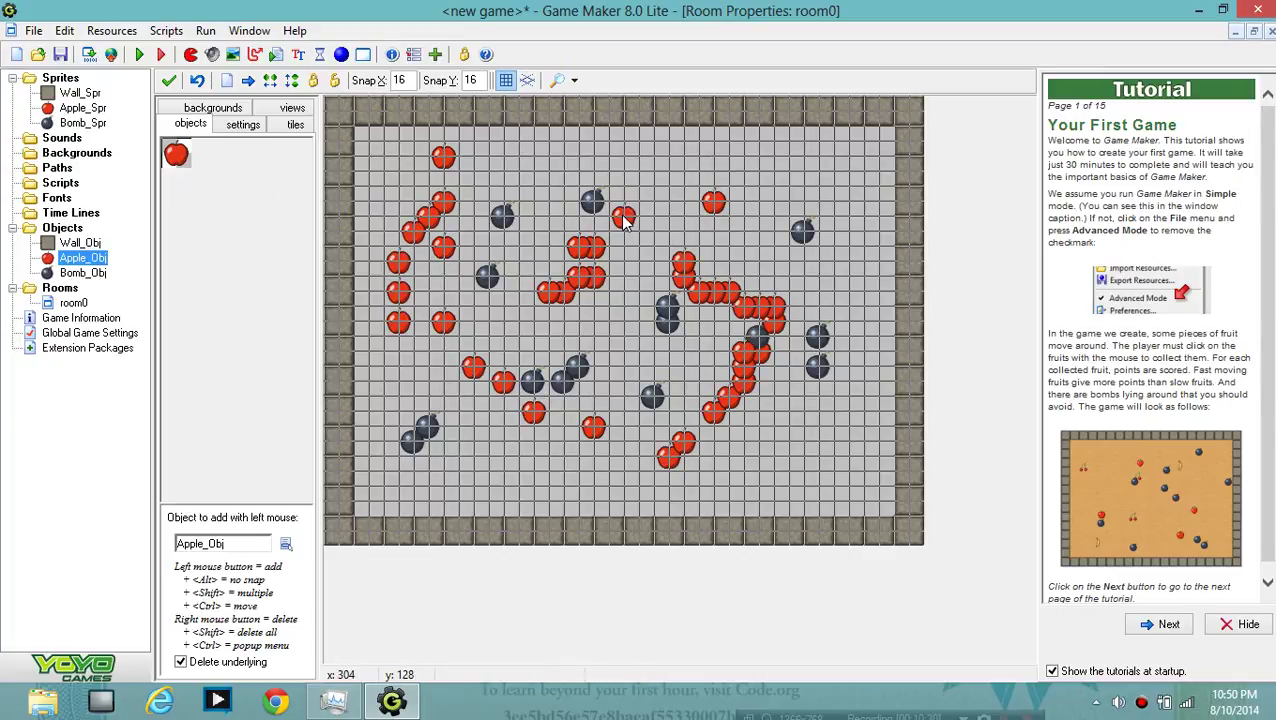
Switch to Bomb_Obj again and add more bombs along the upper part and right side of the room, plus one near the lower apples.
{"action": "left_click", "coordinate": [178, 160]}
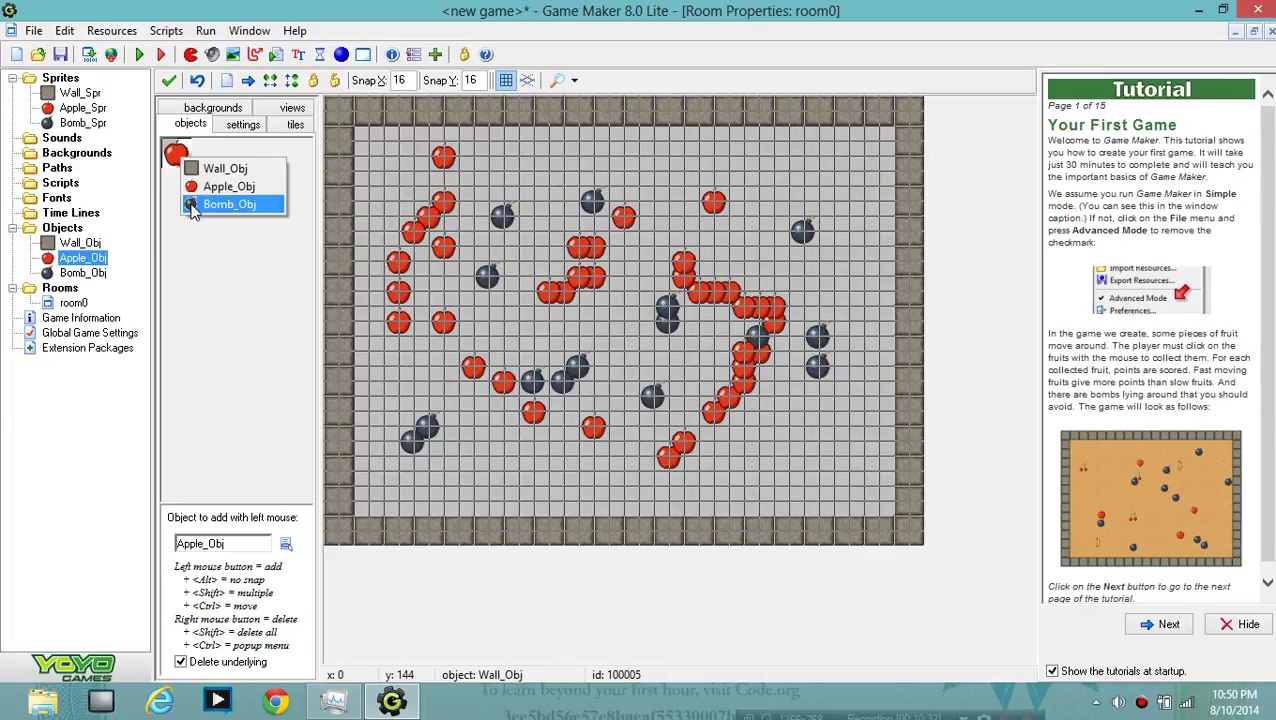
{"action": "left_click", "coordinate": [212, 202]}
{"action": "left_click", "coordinate": [481, 285]}
{"action": "left_click", "coordinate": [551, 222]}
{"action": "left_click", "coordinate": [553, 164]}
{"action": "left_click", "coordinate": [514, 168]}
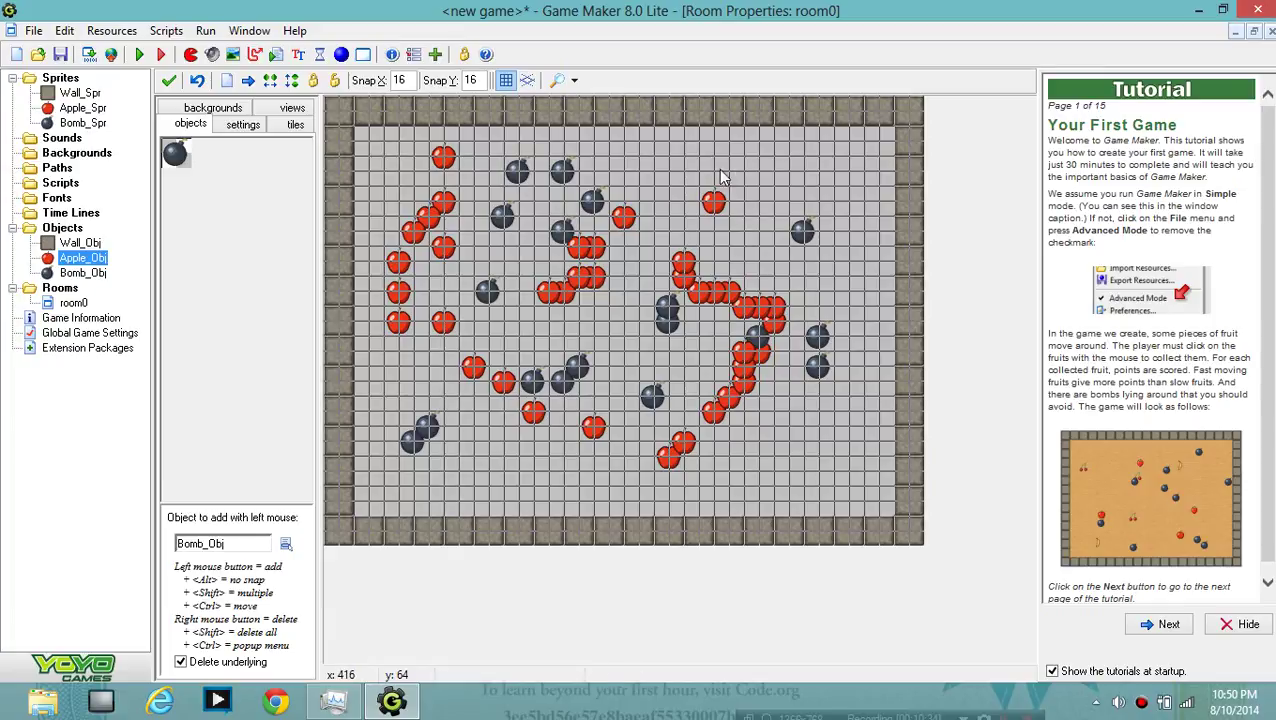
{"action": "left_click", "coordinate": [770, 168]}
{"action": "left_click", "coordinate": [800, 212]}
{"action": "left_click", "coordinate": [815, 258]}
{"action": "left_click", "coordinate": [830, 303]}
{"action": "left_click", "coordinate": [845, 333]}
{"action": "left_click", "coordinate": [875, 363]}
{"action": "left_click", "coordinate": [845, 425]}
{"action": "left_click", "coordinate": [833, 425]}
{"action": "left_click", "coordinate": [818, 455]}
{"action": "left_click", "coordinate": [727, 440]}
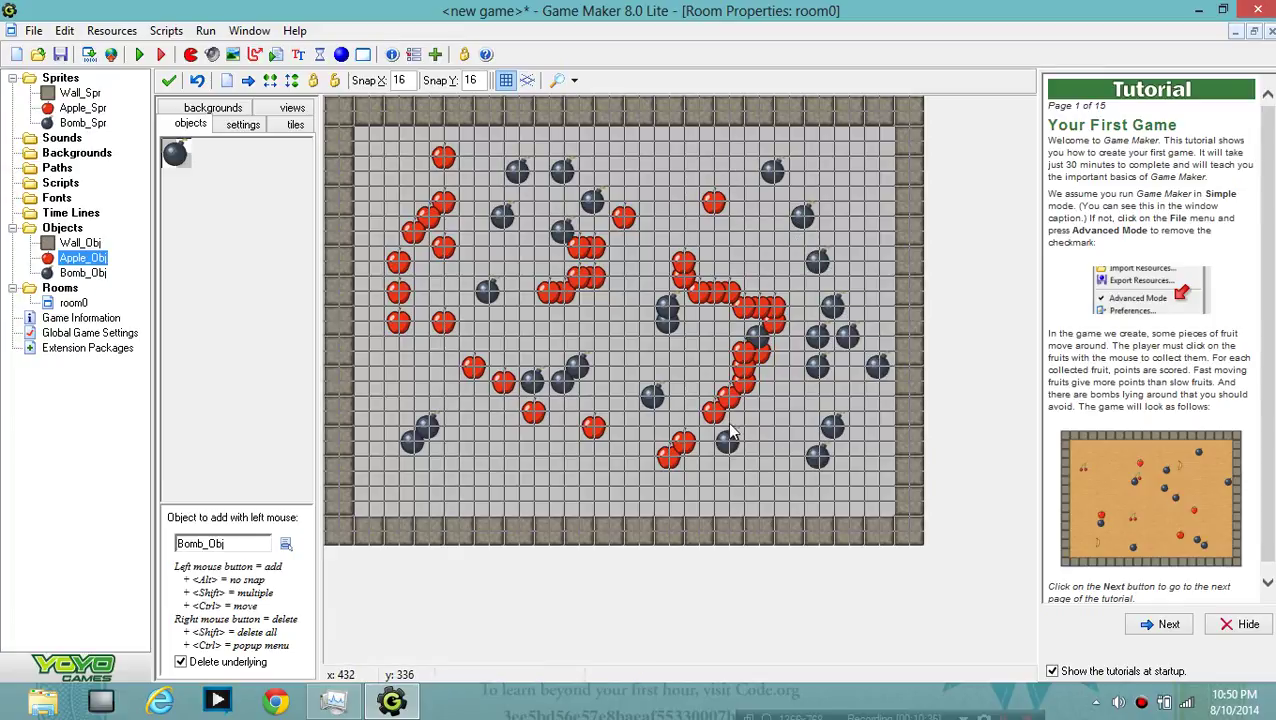
{"action": "left_click", "coordinate": [682, 170]}
{"action": "left_click", "coordinate": [667, 185]}
{"action": "left_click", "coordinate": [754, 167]}
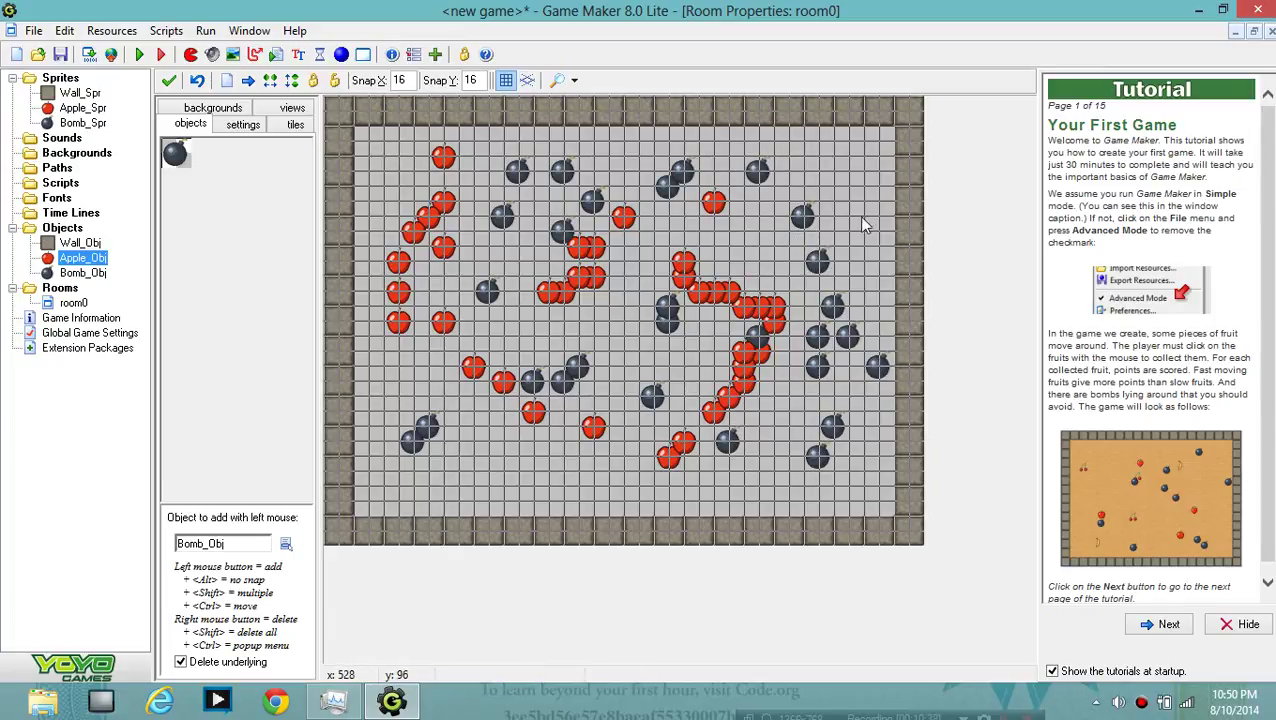
Place one more bomb in the upper-right area of the room and save the room, removing the instances that lie outside it.
{"action": "left_click", "coordinate": [771, 244]}
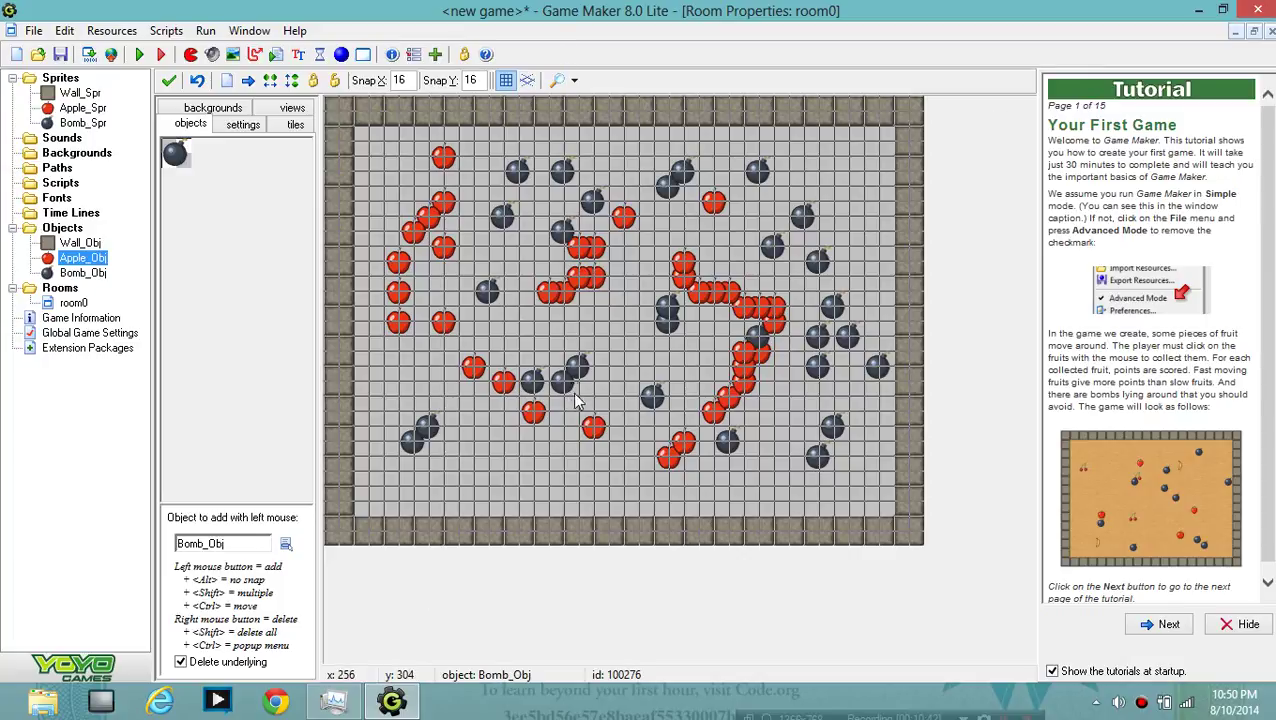
{"action": "left_click", "coordinate": [170, 81]}
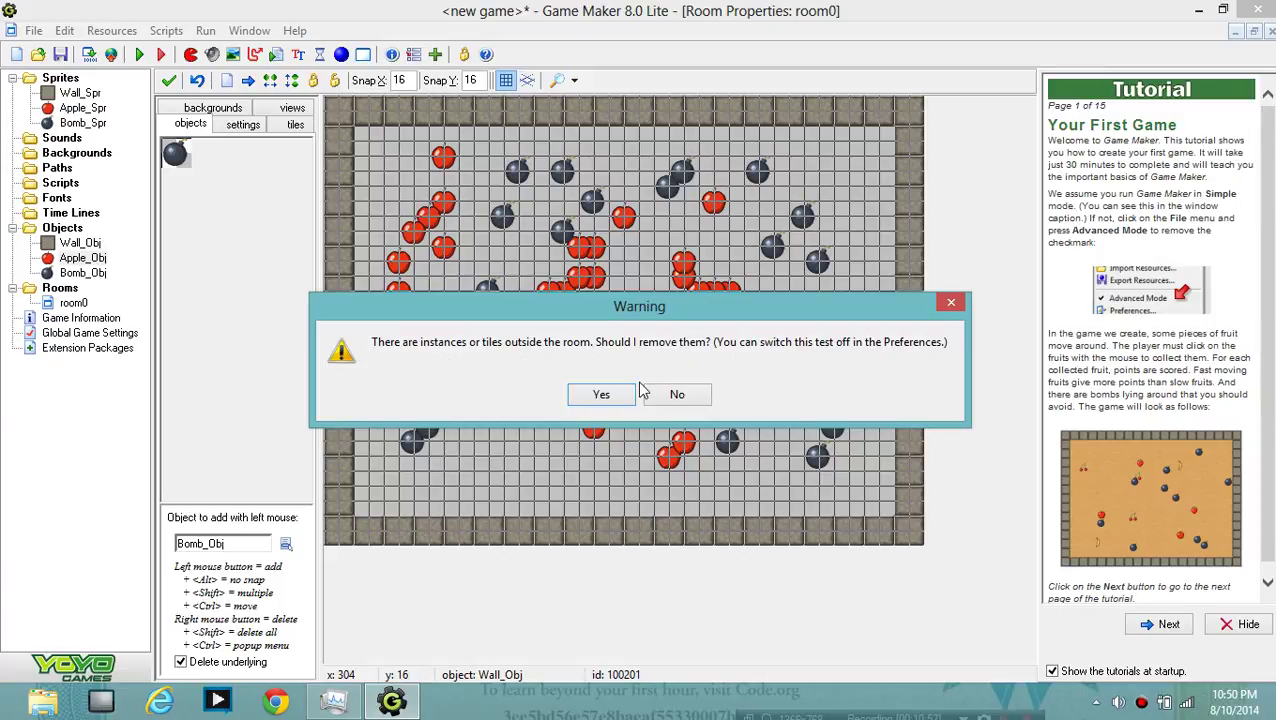
{"action": "left_click", "coordinate": [601, 395]}
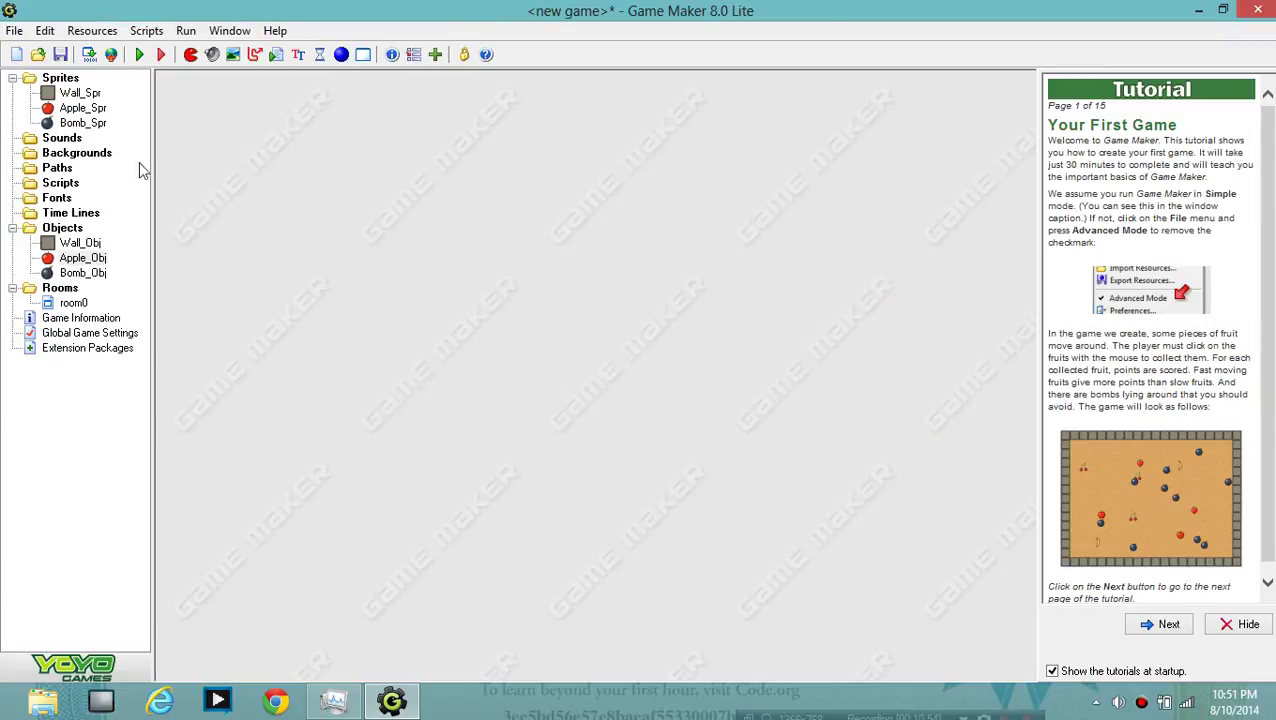
Reopen room0 enlarged to review the layout of its walls, apples and bombs, and close it again with its contents kept.
{"action": "double_click", "coordinate": [84, 307]}
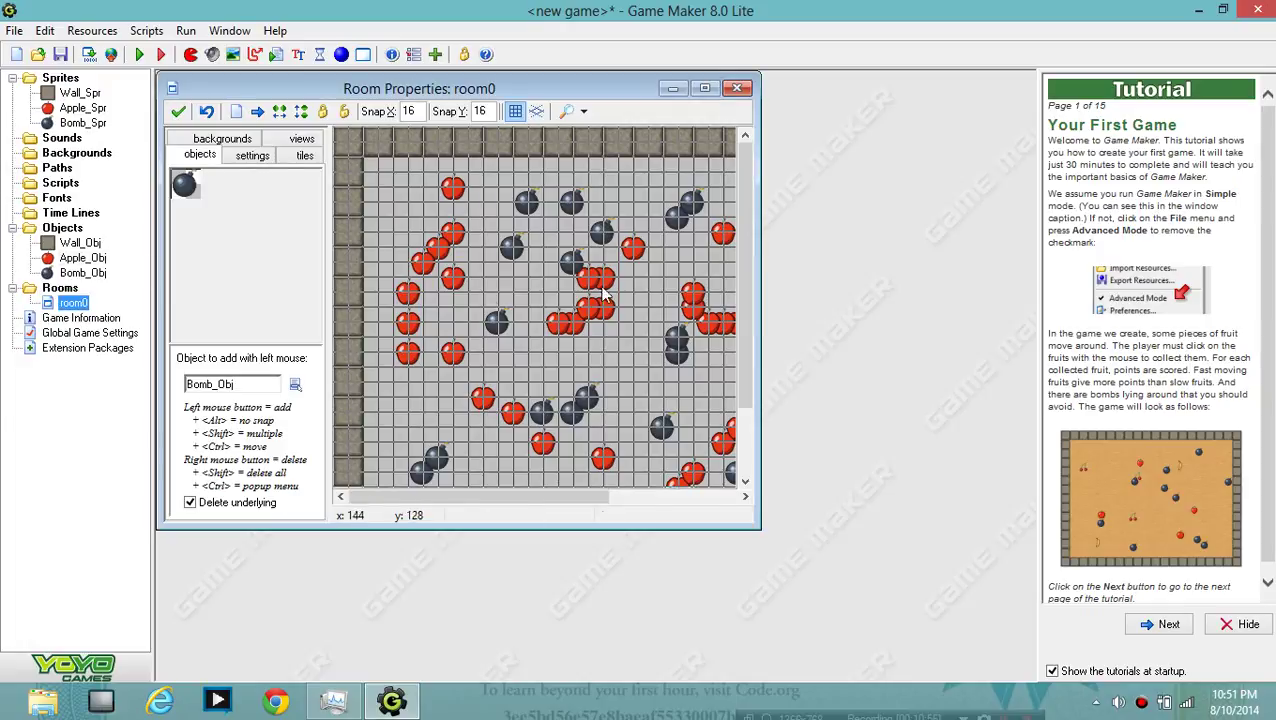
{"action": "left_click", "coordinate": [703, 89]}
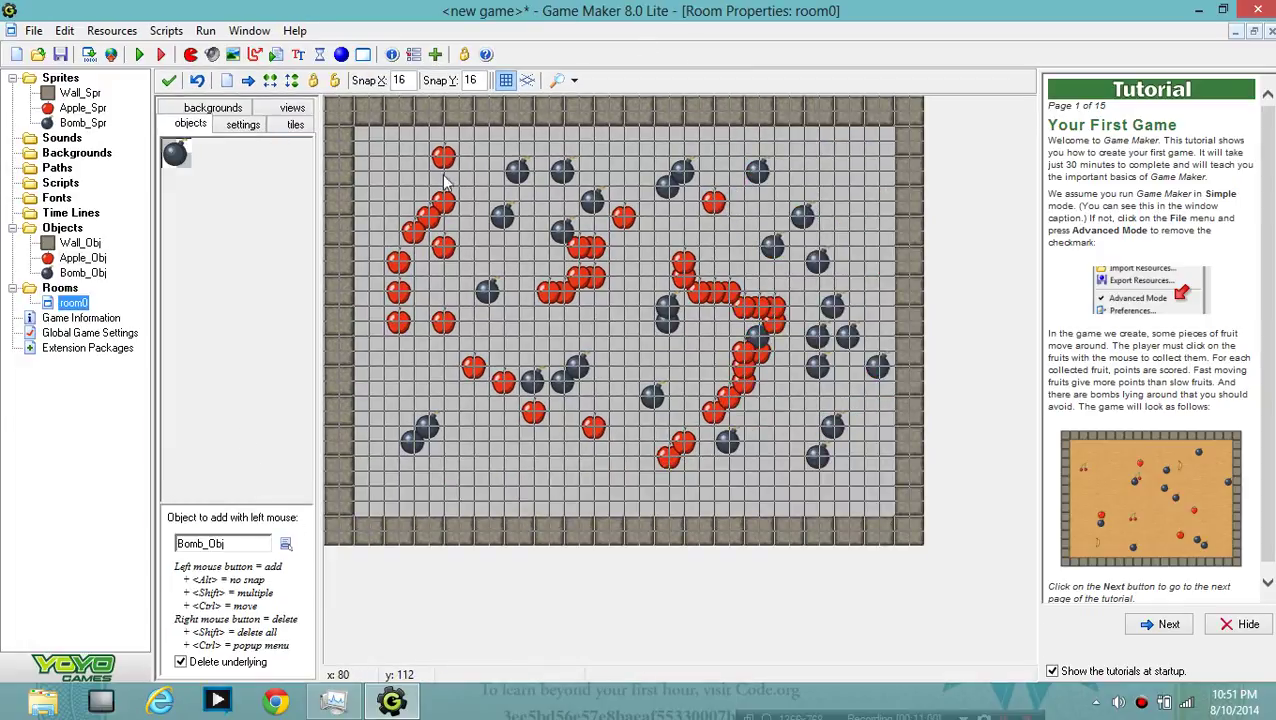
{"action": "left_click", "coordinate": [169, 81]}
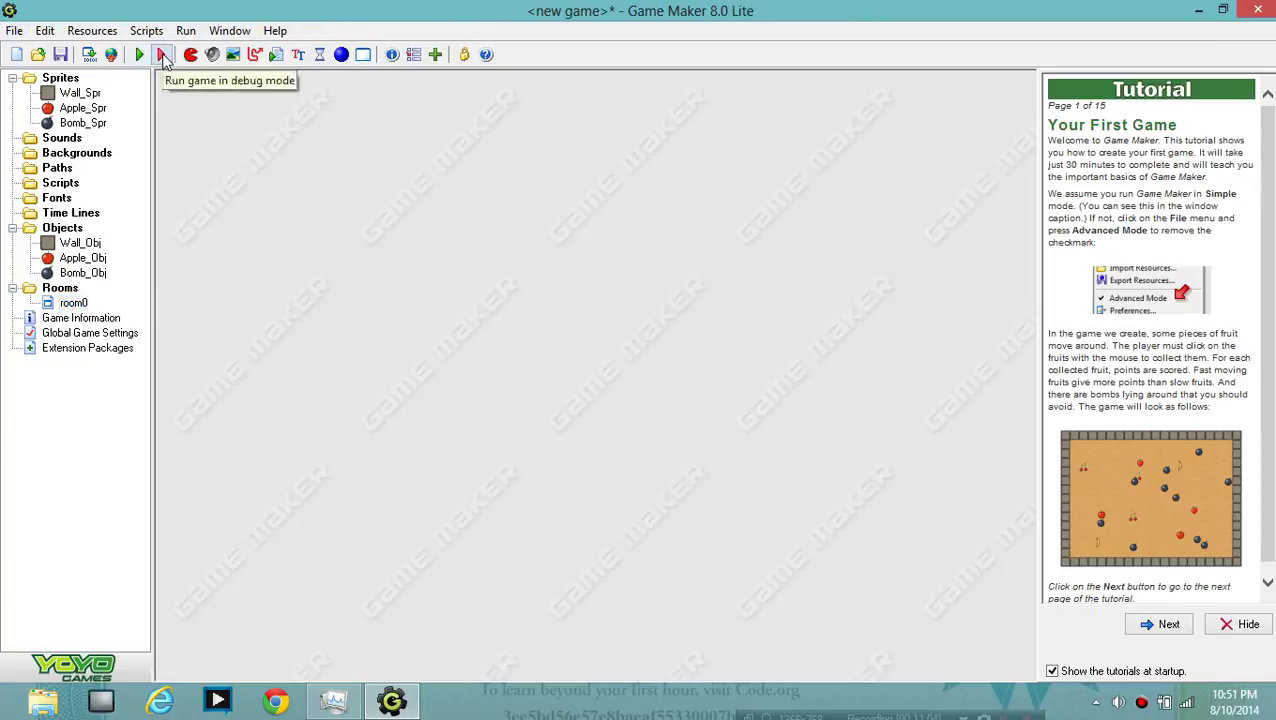
Run the game in debug mode, test it by catching several moving apples to score points, and quit back to the editor.
{"action": "left_click", "coordinate": [162, 55]}
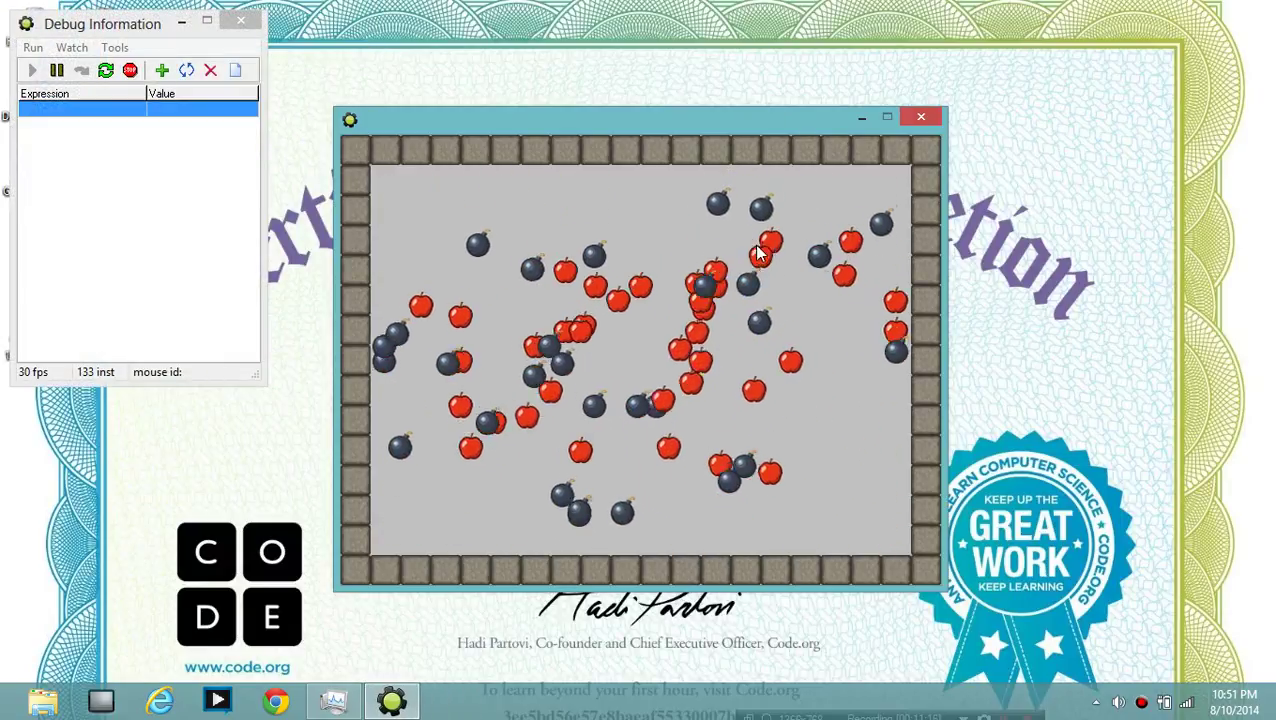
{"action": "left_click", "coordinate": [752, 246]}
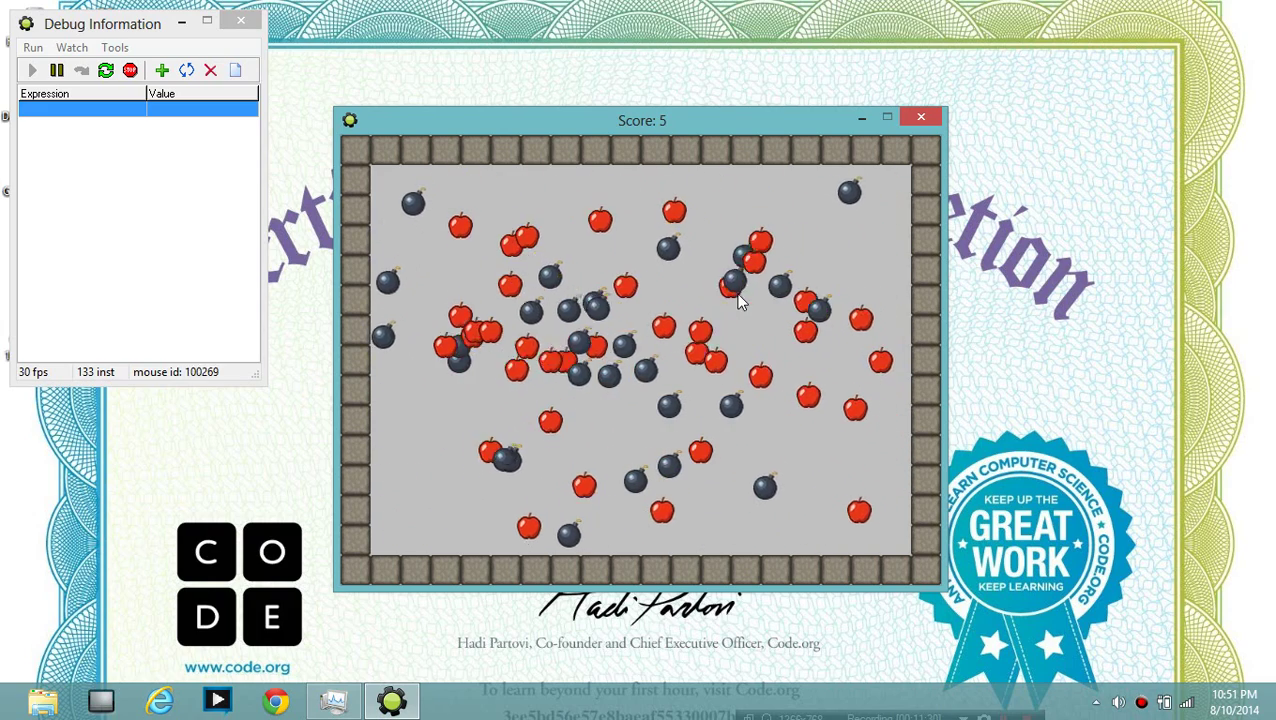
{"action": "left_click", "coordinate": [698, 318]}
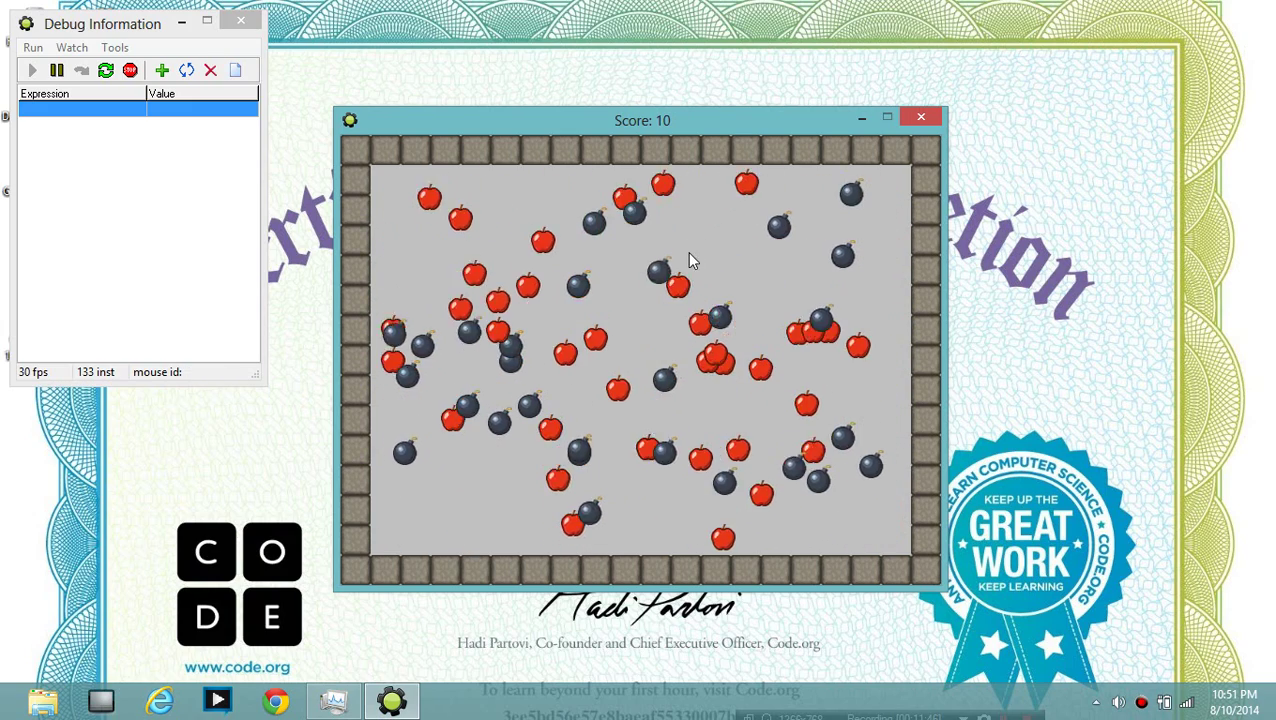
{"action": "left_click", "coordinate": [731, 260]}
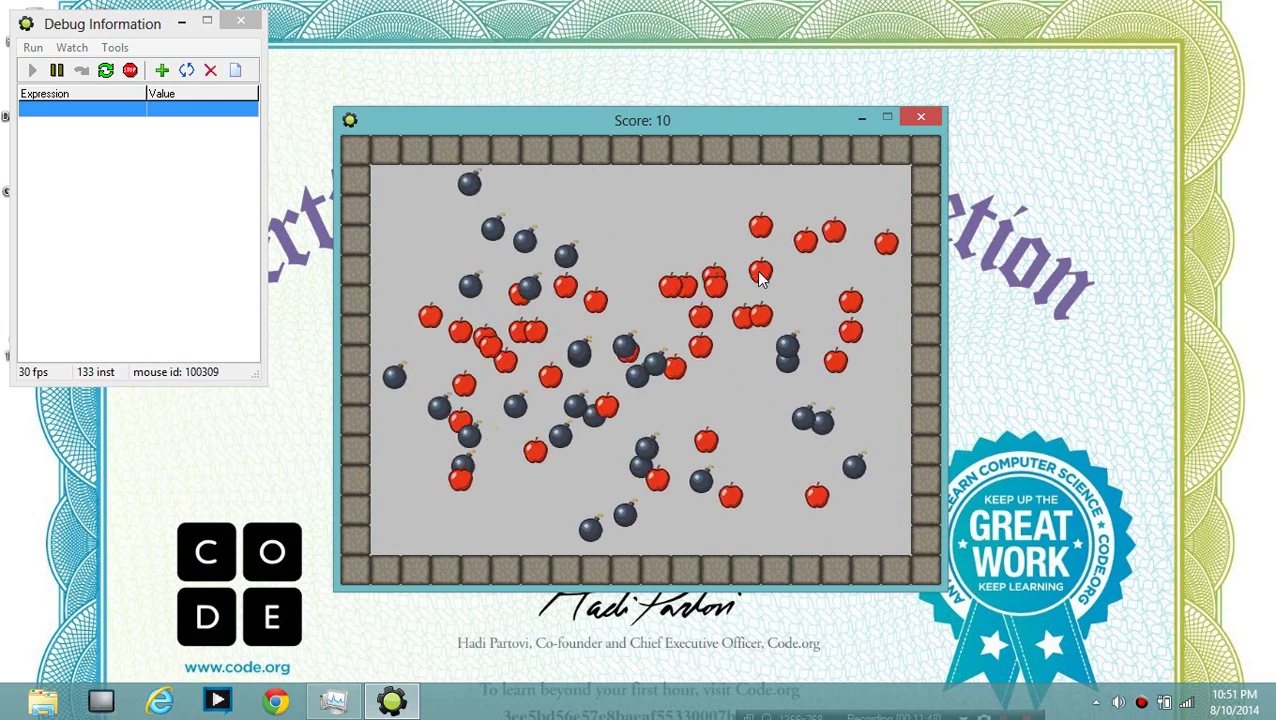
{"action": "left_click", "coordinate": [740, 256]}
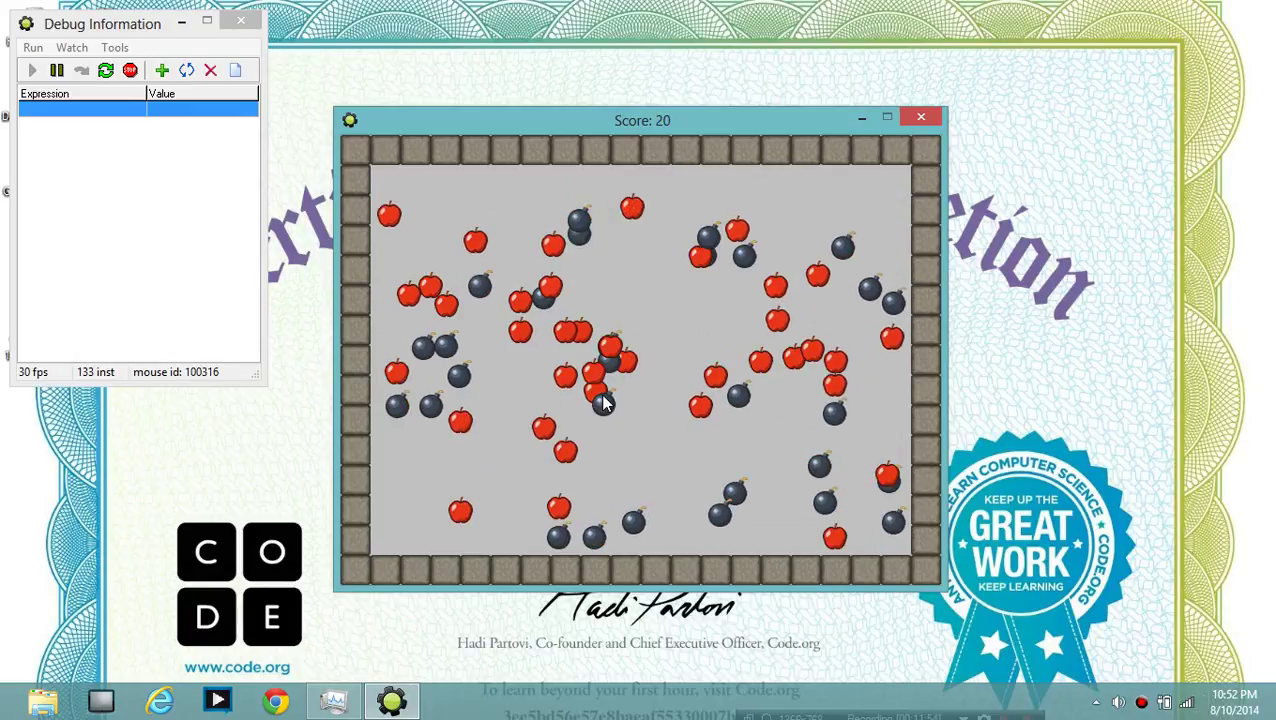
{"action": "key", "text": "Escape"}
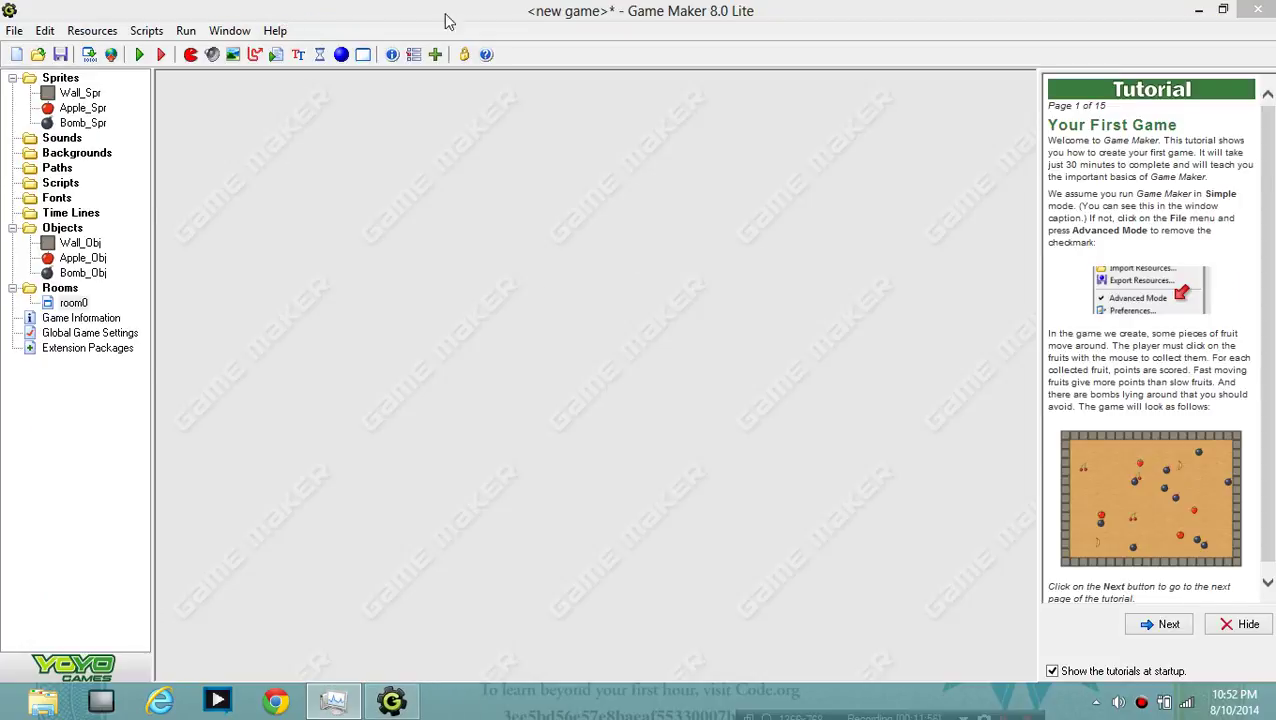